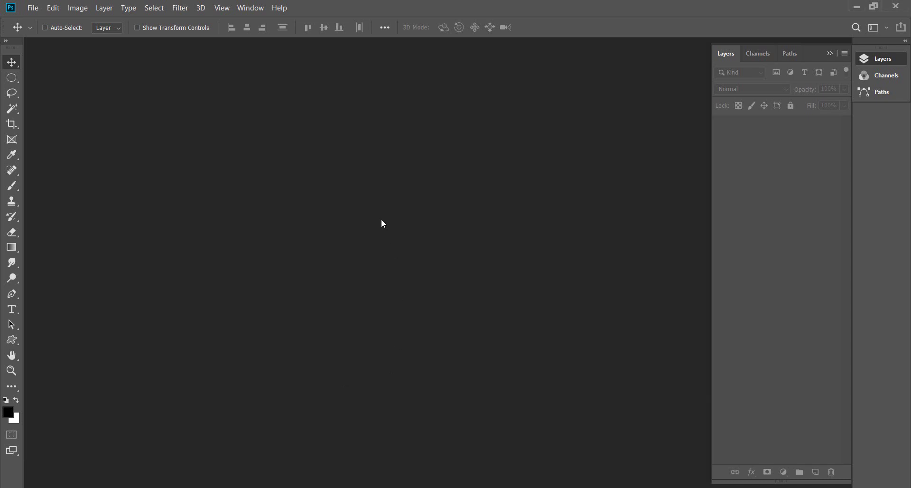
Create a new white 36 × 12 inch document at 250 pixels per inch.
{"action": "key", "text": "ctrl+n"}
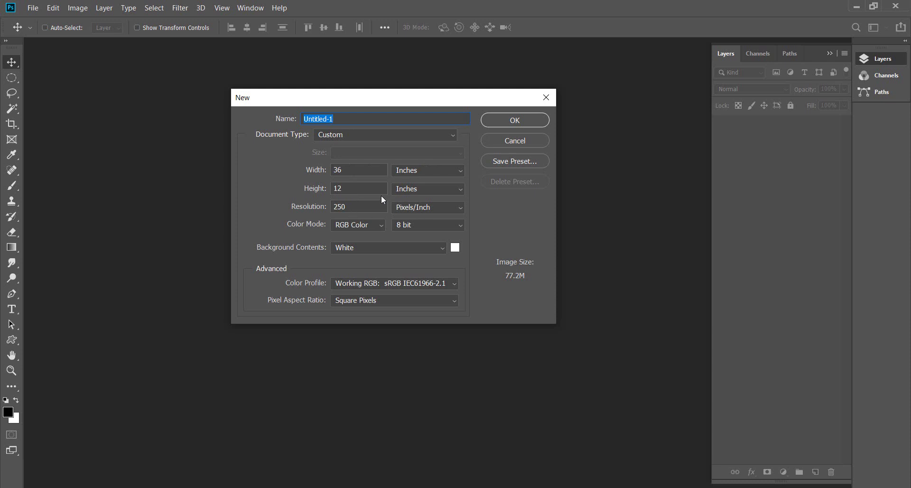
{"action": "left_click", "coordinate": [516, 119]}
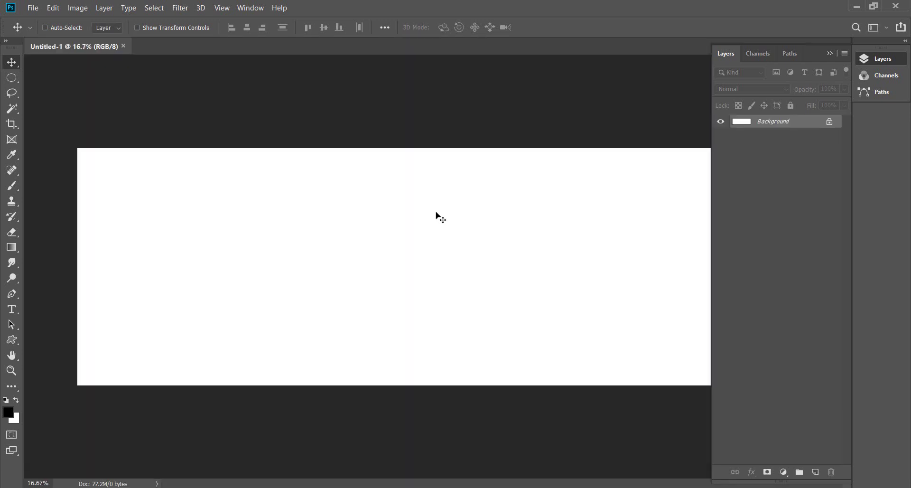
{"action": "scroll", "coordinate": [393, 215], "scroll_direction": "up", "scroll_amount": 1}
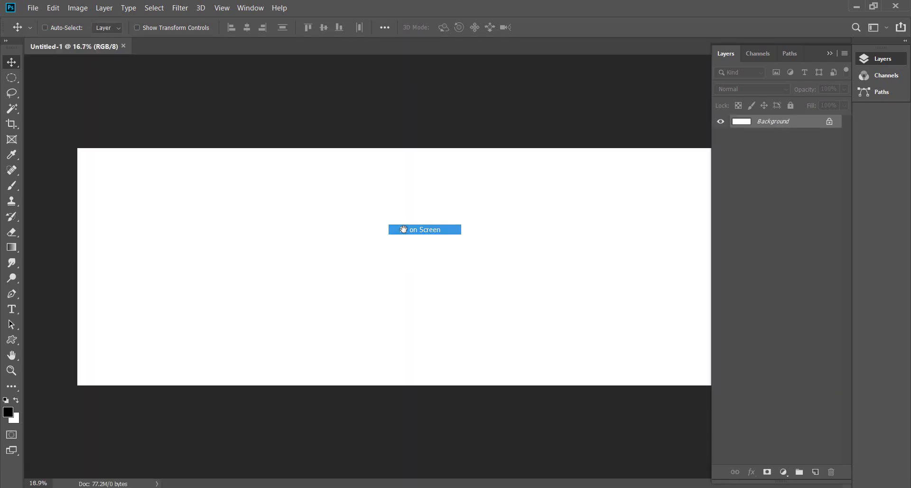
Restore the Layers panel via Window > Layers and fit the canvas in the view.
{"action": "left_click", "coordinate": [844, 54]}
{"action": "left_click", "coordinate": [844, 445]}
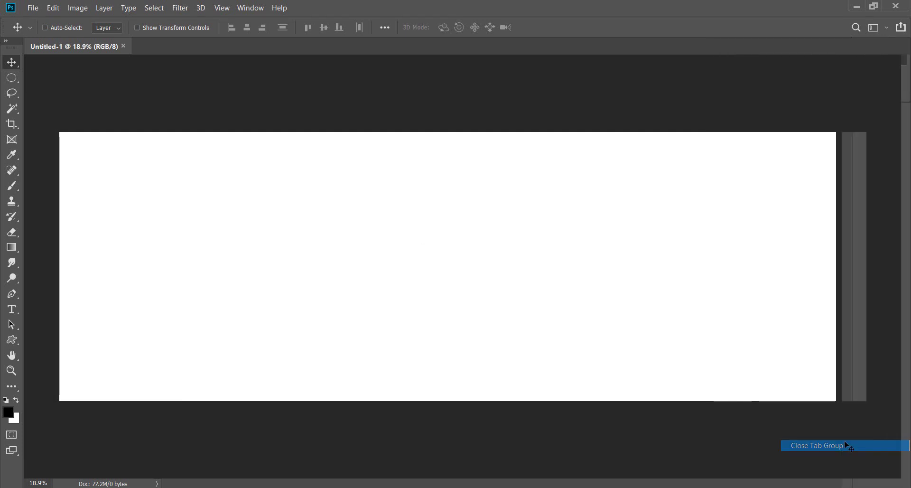
{"action": "right_click", "coordinate": [455, 189]}
{"action": "left_click", "coordinate": [488, 198]}
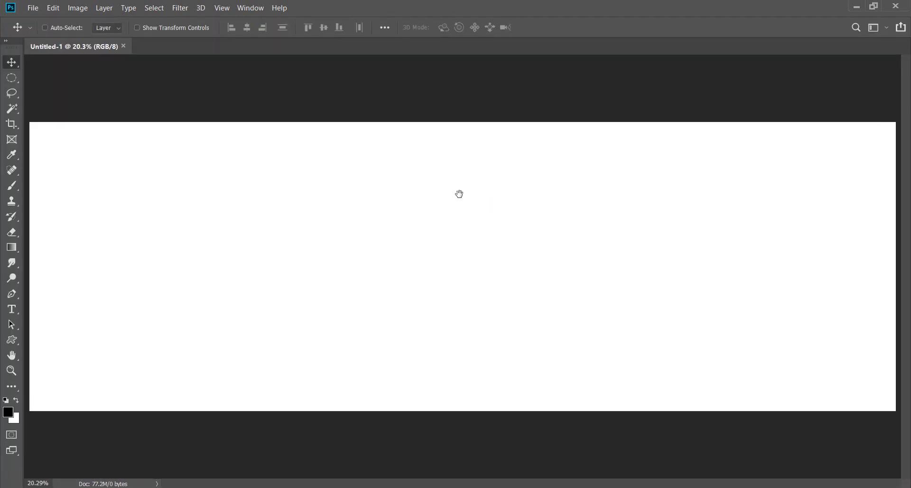
{"action": "left_click", "coordinate": [250, 7]}
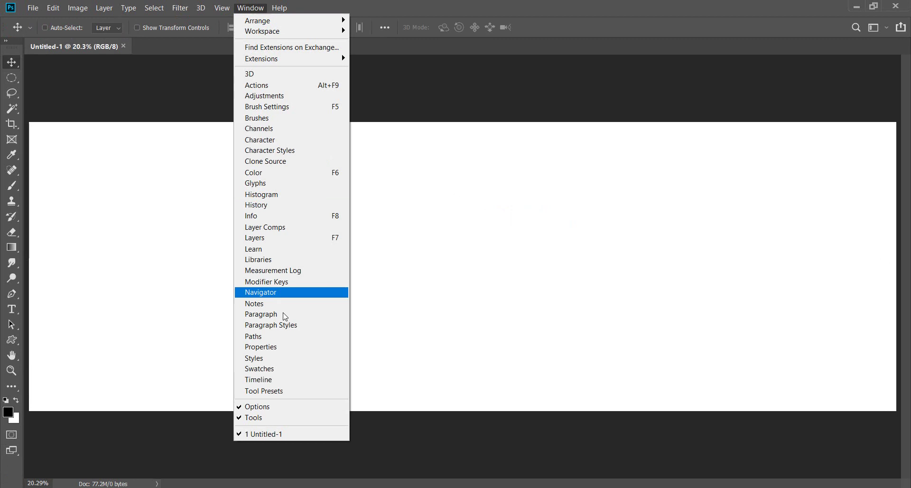
{"action": "left_click", "coordinate": [288, 237]}
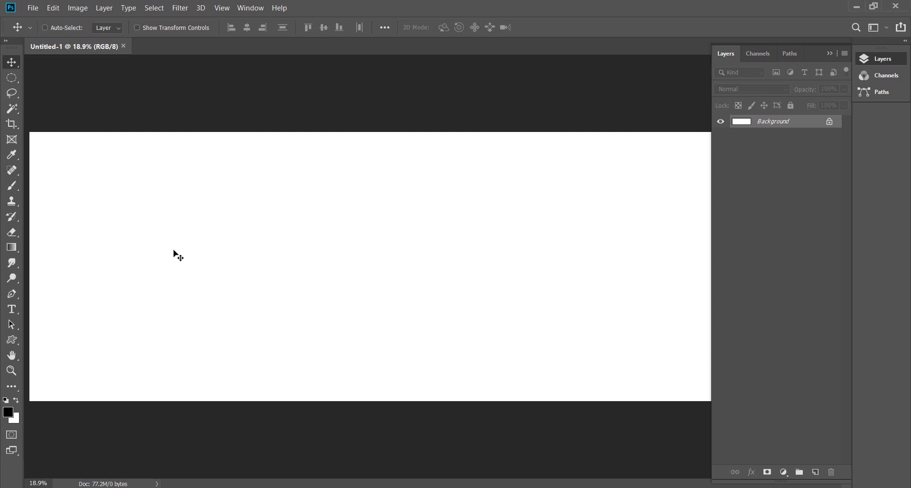
{"action": "right_click", "coordinate": [307, 201]}
{"action": "left_click", "coordinate": [321, 213]}
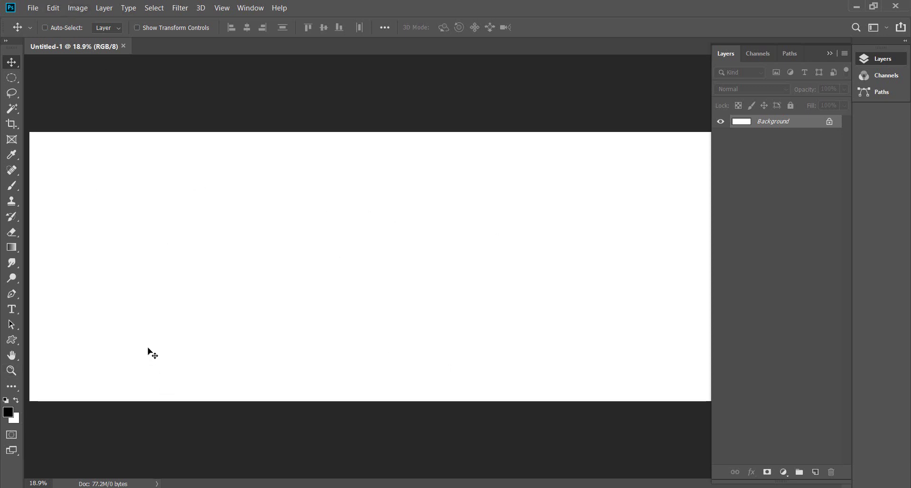
Set the Gradient Tool to the white-to-green Lime Green preset.
{"action": "key", "text": "g"}
{"action": "right_click", "coordinate": [14, 250]}
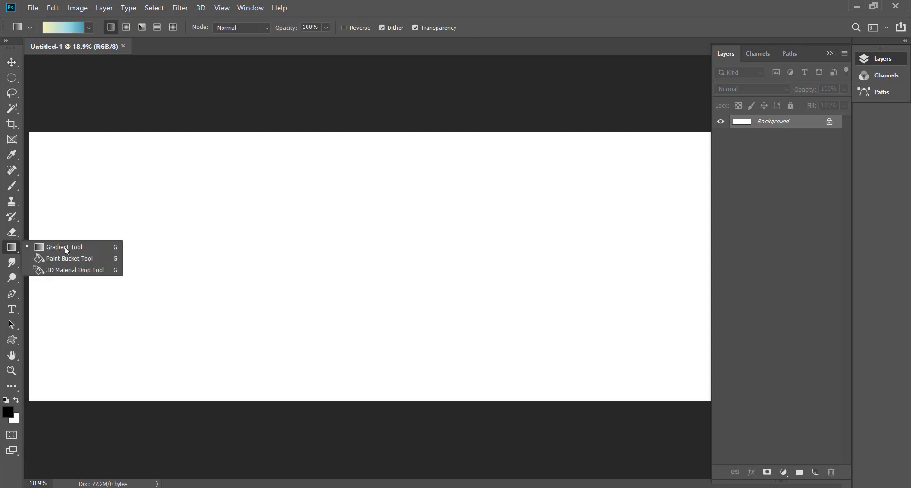
{"action": "left_click", "coordinate": [65, 246]}
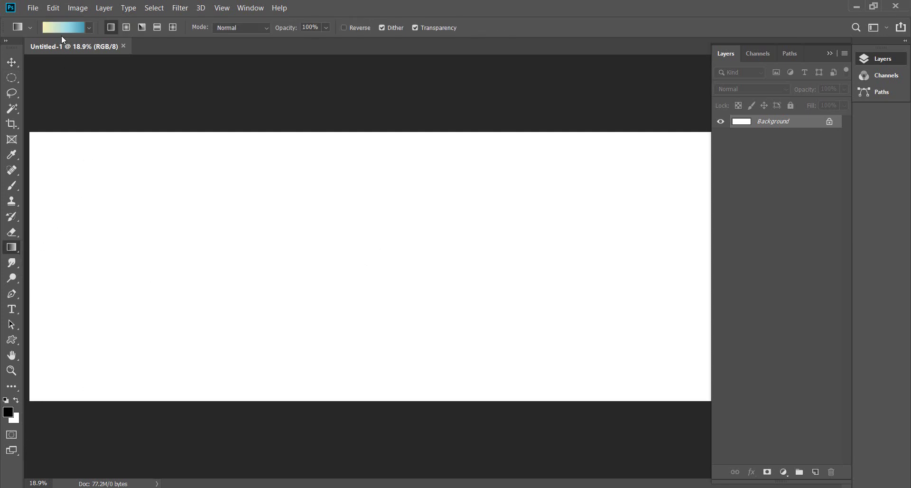
{"action": "left_click", "coordinate": [63, 28]}
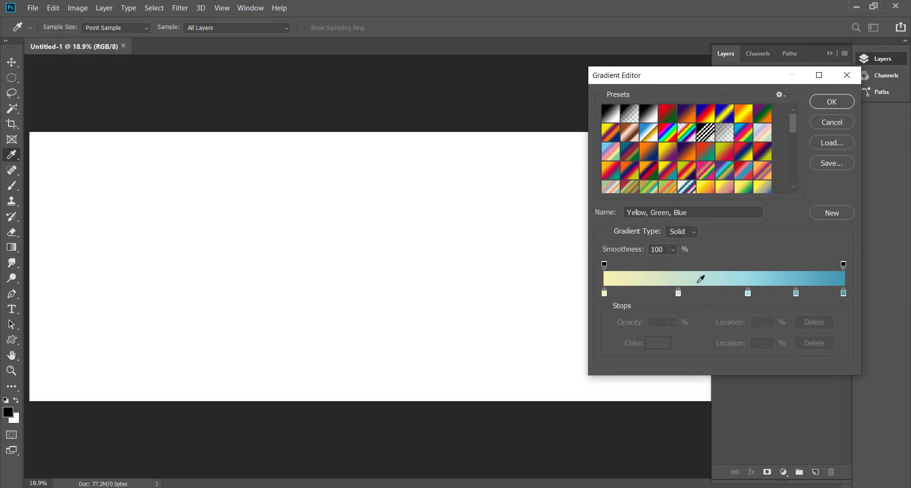
{"action": "left_click_drag", "start_coordinate": [792, 122], "coordinate": [793, 180]}
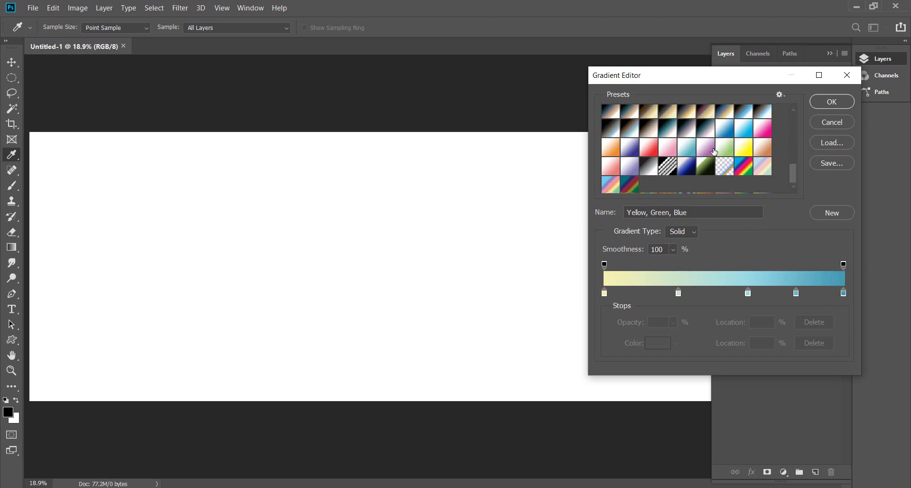
{"action": "left_click", "coordinate": [714, 151]}
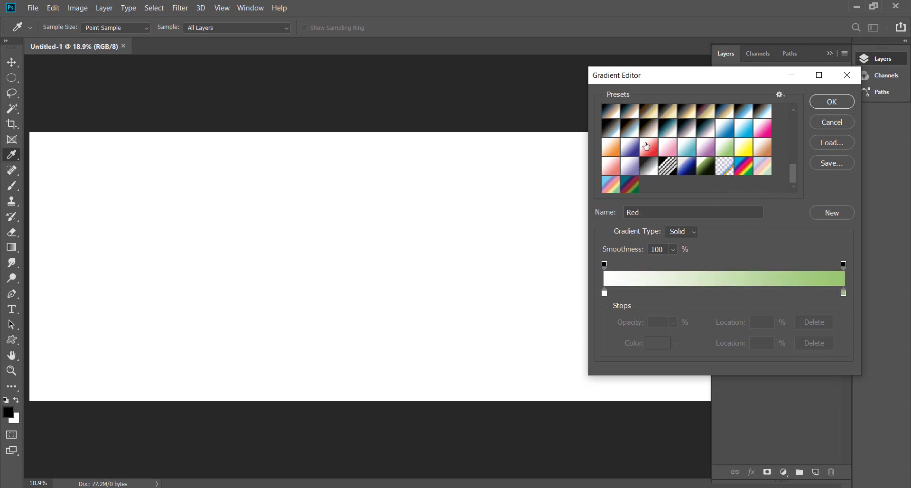
{"action": "left_click", "coordinate": [646, 146]}
{"action": "left_click", "coordinate": [731, 144]}
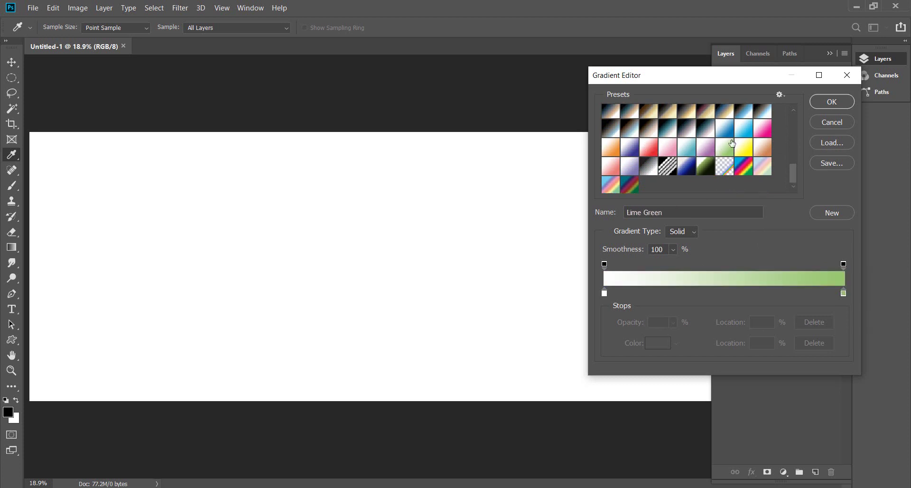
{"action": "left_click", "coordinate": [831, 101]}
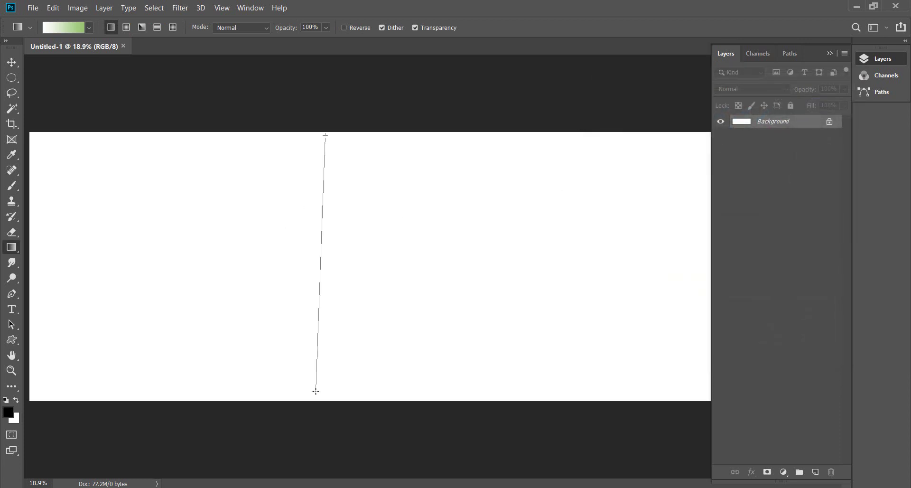
Try linear, then radial, gradient fills in several directions across the canvas.
{"action": "left_click_drag", "start_coordinate": [325, 135], "coordinate": [316, 390]}
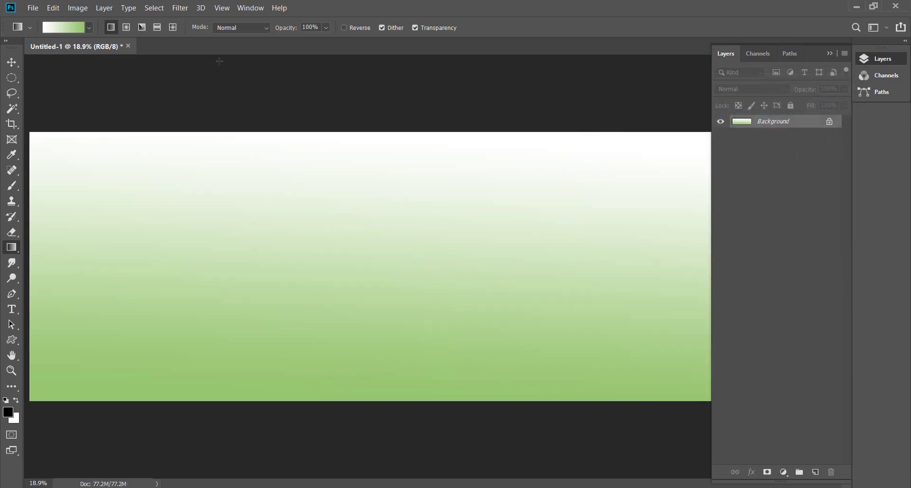
{"action": "left_click", "coordinate": [126, 27]}
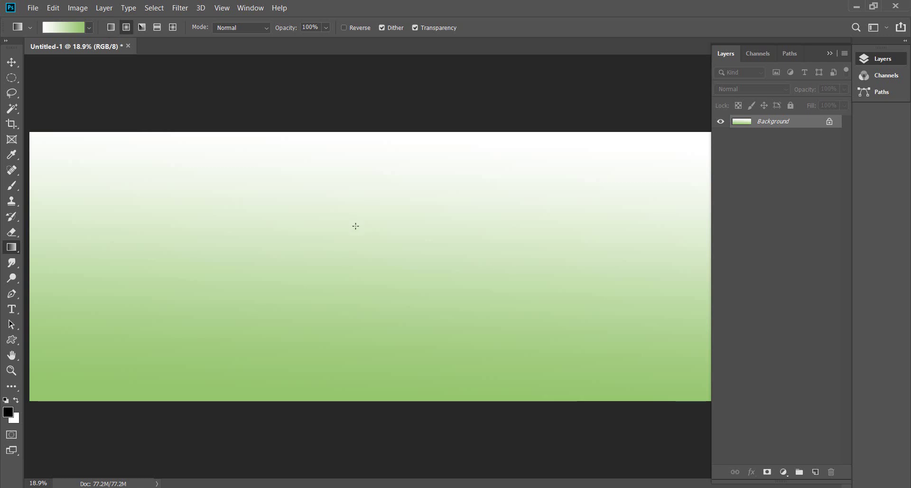
{"action": "left_click_drag", "start_coordinate": [356, 226], "coordinate": [529, 399]}
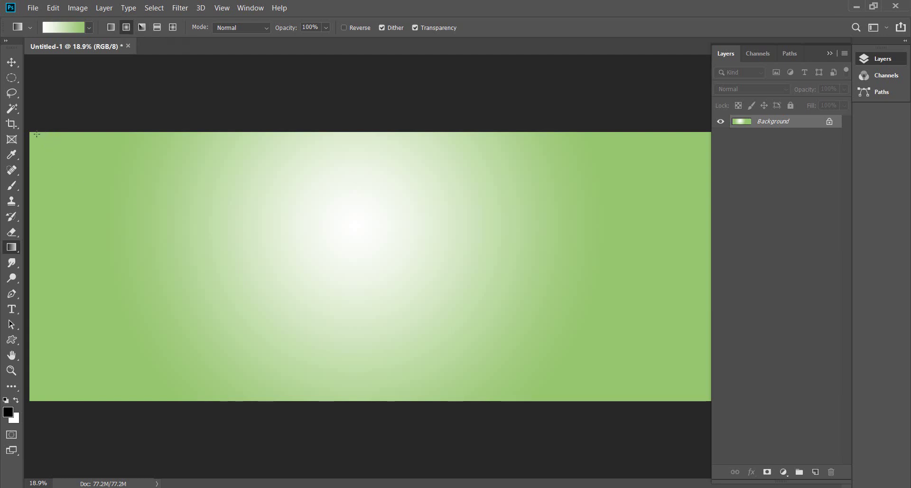
{"action": "left_click_drag", "start_coordinate": [36, 135], "coordinate": [679, 401]}
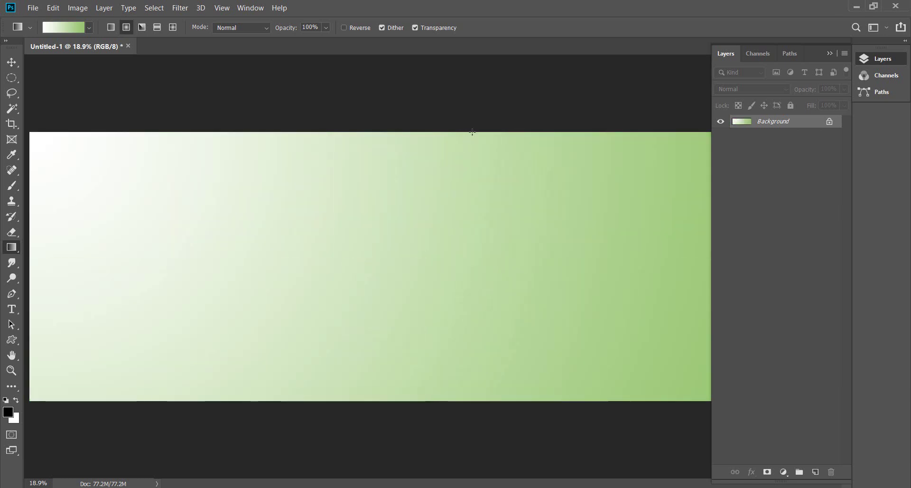
{"action": "left_click_drag", "start_coordinate": [472, 132], "coordinate": [420, 314]}
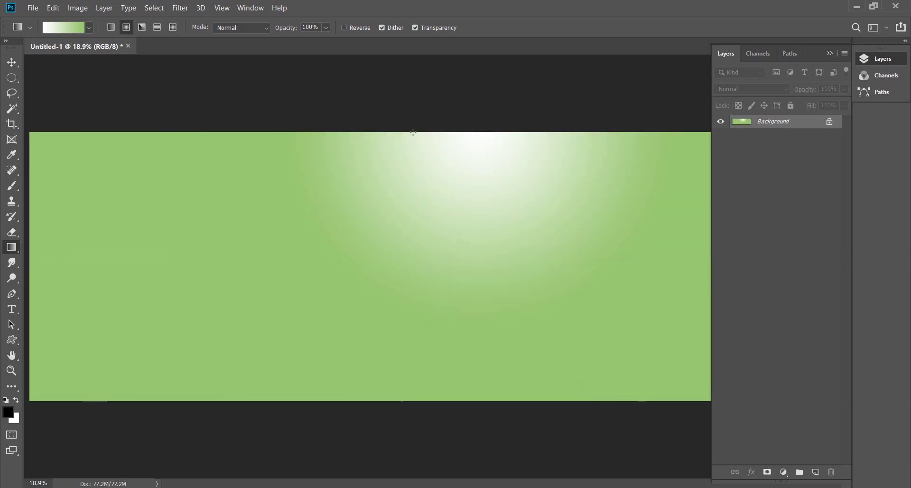
{"action": "left_click_drag", "start_coordinate": [412, 133], "coordinate": [349, 465]}
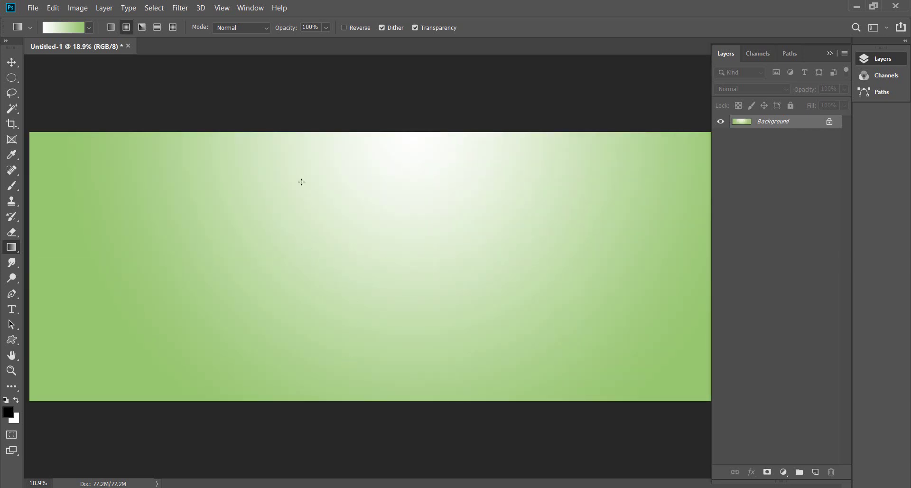
Refill the canvas with a linear gradient, white at top fading to green at bottom.
{"action": "left_click", "coordinate": [110, 27]}
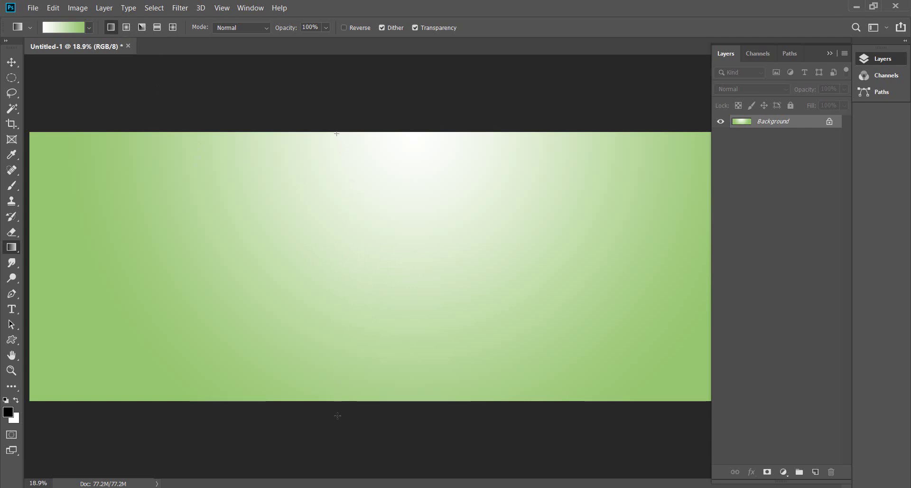
{"action": "left_click_drag", "start_coordinate": [337, 134], "coordinate": [337, 441]}
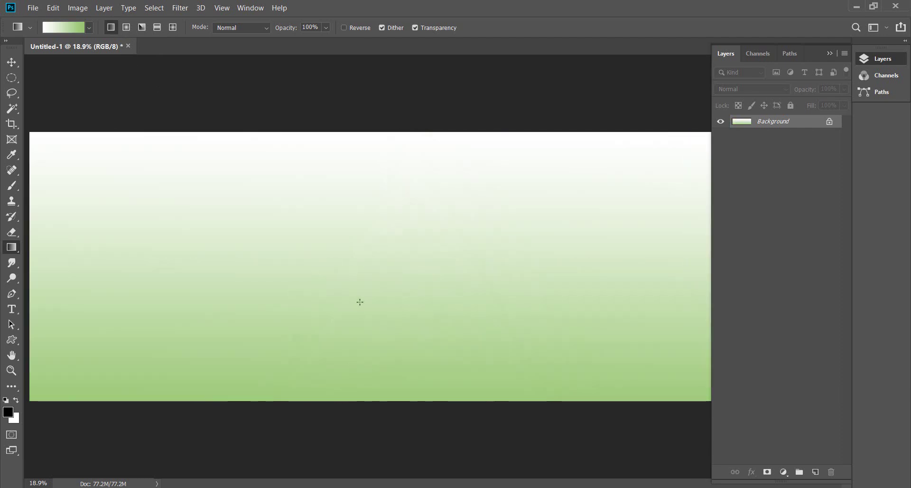
{"action": "scroll", "coordinate": [397, 250], "scroll_direction": "down", "scroll_amount": 1}
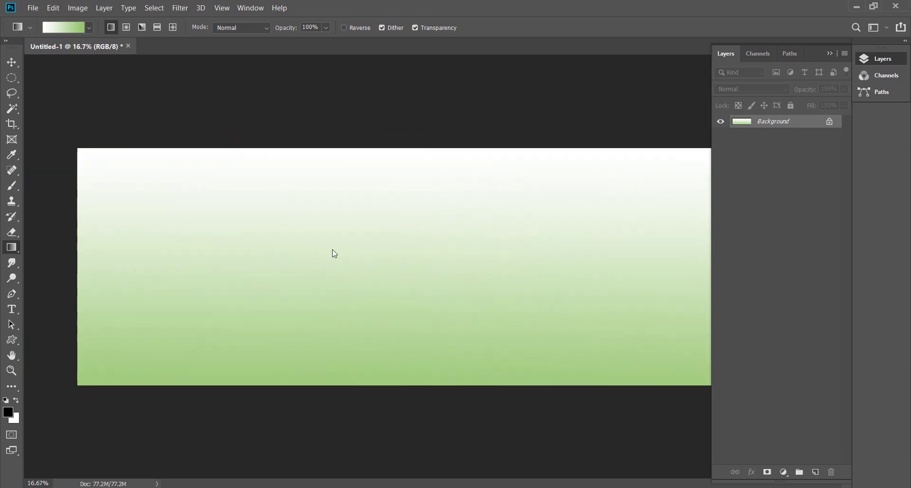
{"action": "scroll", "coordinate": [335, 254], "scroll_direction": "up", "scroll_amount": 1}
{"action": "key", "text": "v"}
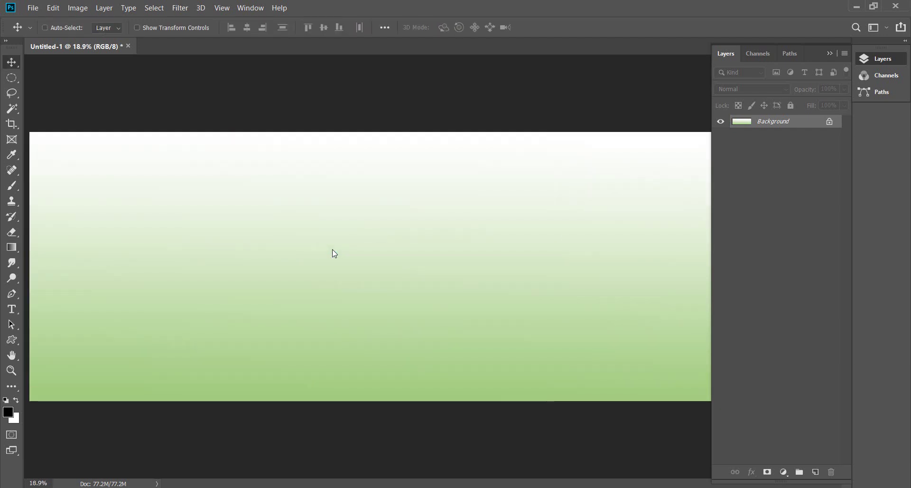
Add an empty Layer 1 and choose the 25 px dry media brush, slightly enlarged.
{"action": "left_click", "coordinate": [814, 472]}
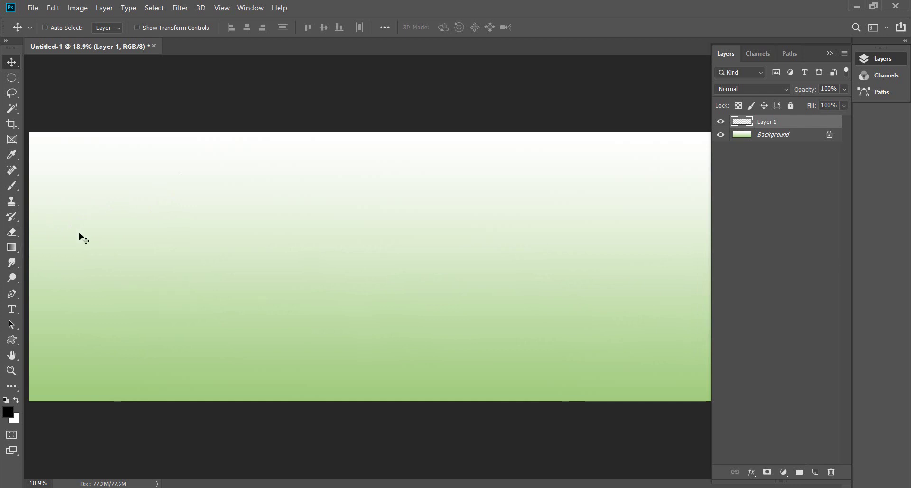
{"action": "left_click", "coordinate": [12, 216]}
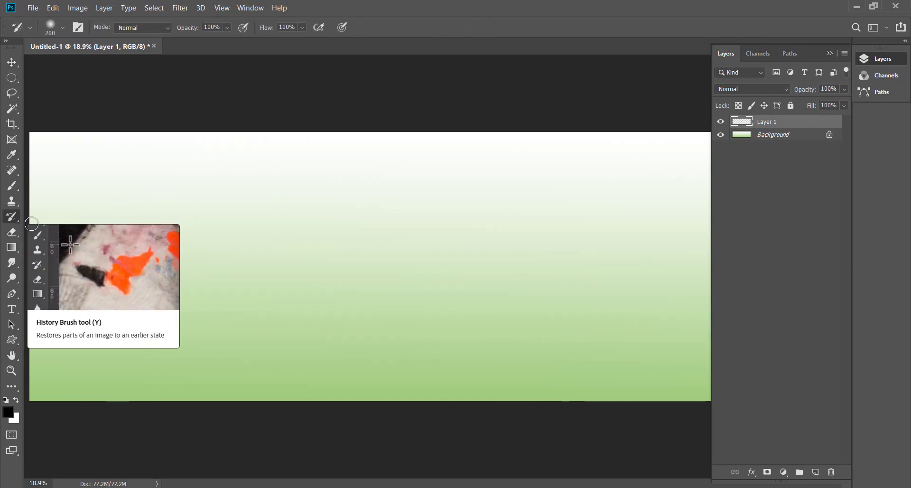
{"action": "key", "text": "b"}
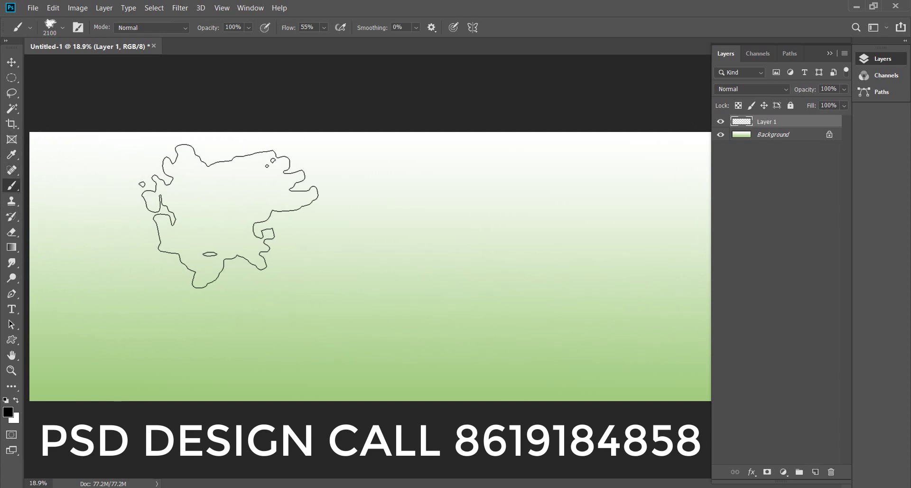
{"action": "right_click", "coordinate": [232, 217]}
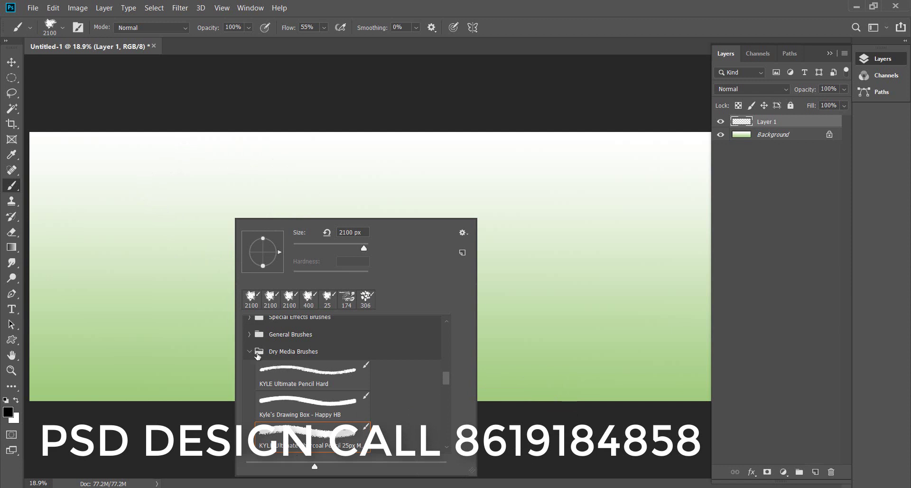
{"action": "left_click", "coordinate": [327, 298]}
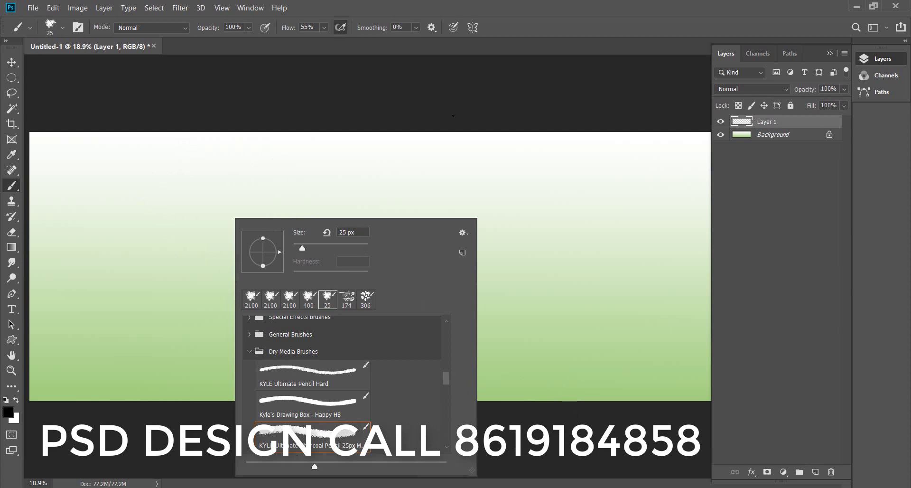
{"action": "left_click", "coordinate": [526, 4]}
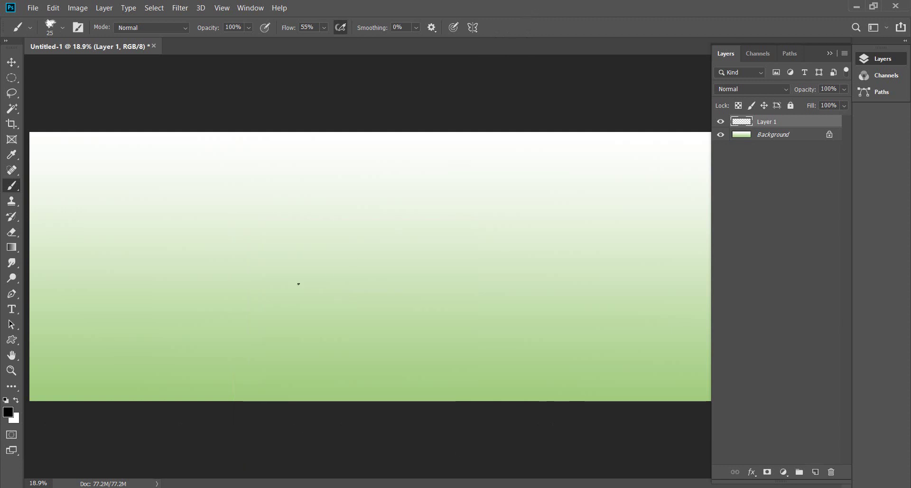
{"action": "key", "text": "bracketright"}
{"action": "key", "text": "bracketright"}
{"action": "key", "text": "bracketright"}
{"action": "key", "text": "bracketright"}
Keep black as the colour and paint a large blot on Layer 1 with a 2200 px brush.
{"action": "left_click", "coordinate": [8, 411]}
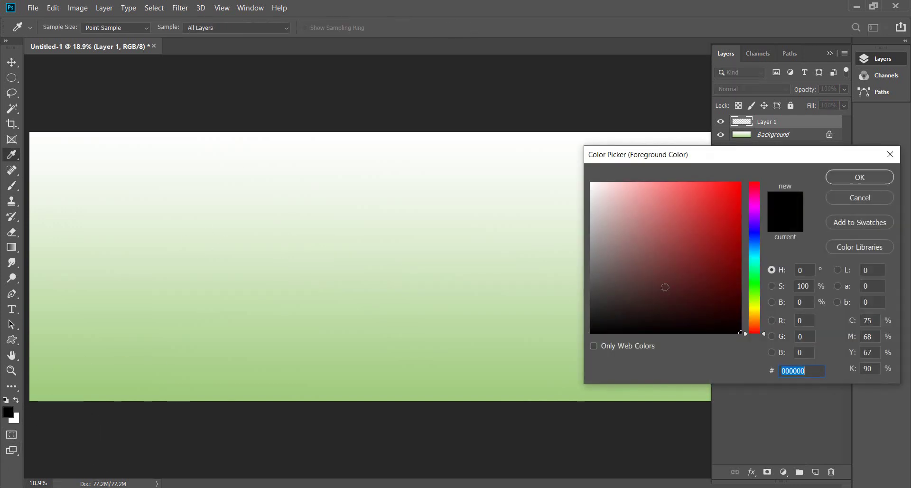
{"action": "left_click", "coordinate": [852, 180]}
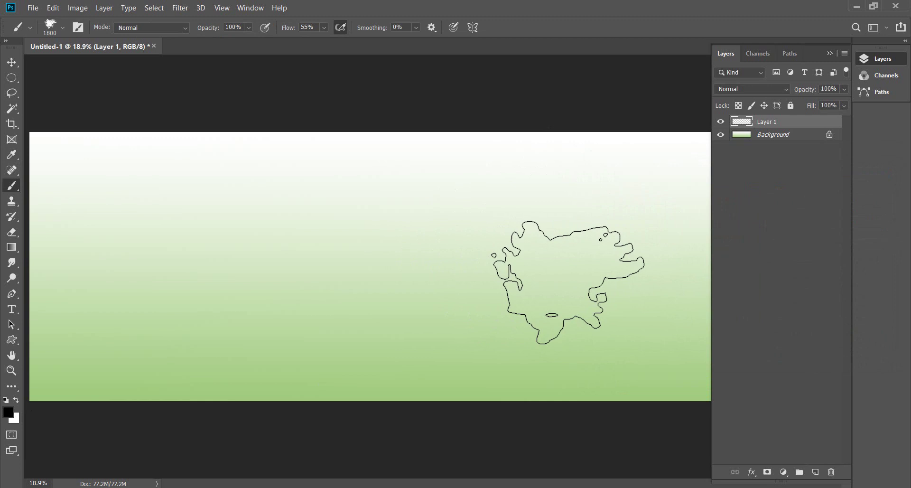
{"action": "key", "text": "bracketright"}
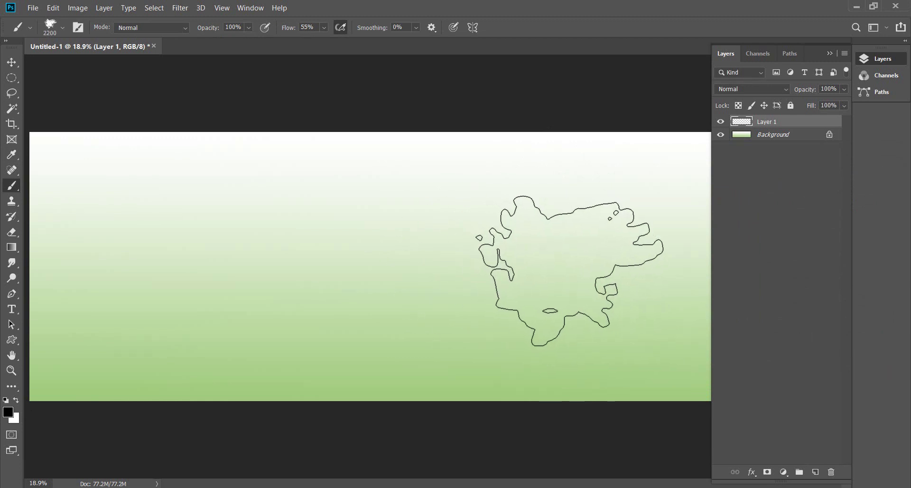
{"action": "left_click", "coordinate": [569, 271]}
{"action": "mouse_move", "coordinate": [569, 271]}
{"action": "left_mouse_down"}
{"action": "mouse_move", "coordinate": [578, 279]}
{"action": "mouse_move", "coordinate": [537, 292]}
{"action": "left_mouse_up"}
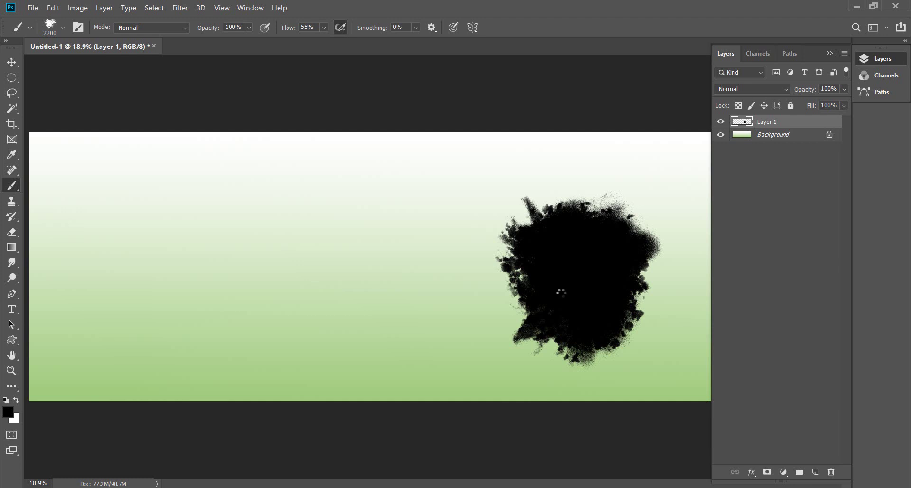
{"action": "left_click_drag", "start_coordinate": [560, 292], "coordinate": [561, 293]}
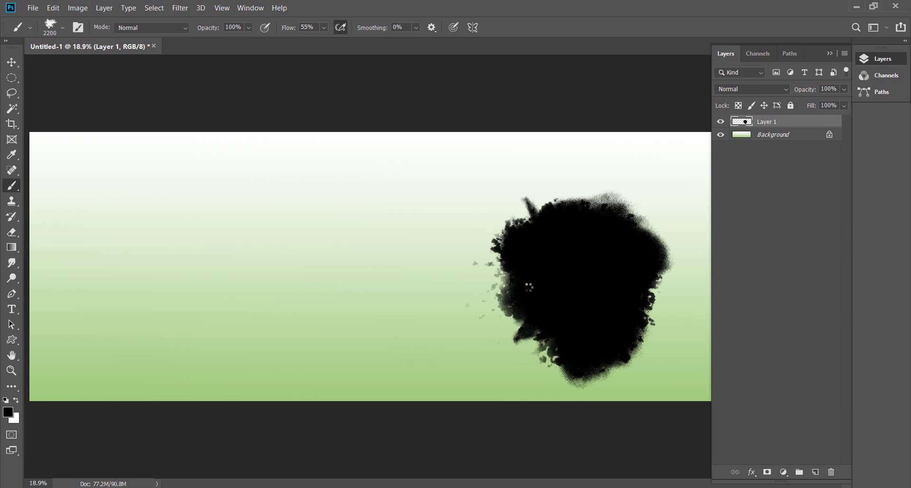
Warp the black blot so it spreads leftward with splattered edges.
{"action": "key", "text": "v"}
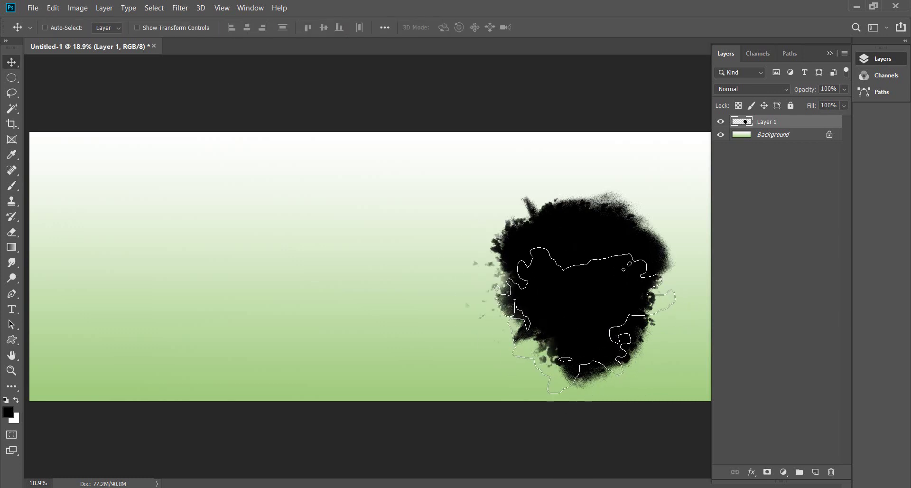
{"action": "key", "text": "ctrl+t"}
{"action": "left_click_drag", "start_coordinate": [600, 294], "coordinate": [594, 267]}
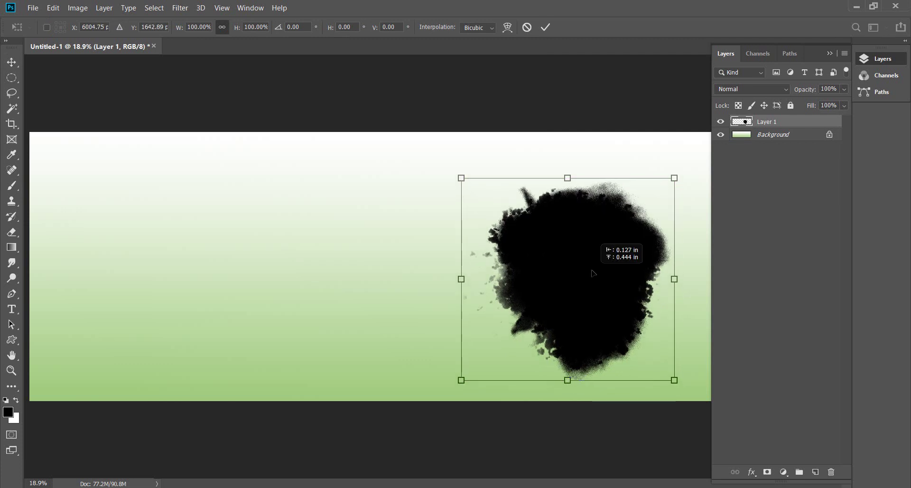
{"action": "right_click", "coordinate": [574, 246]}
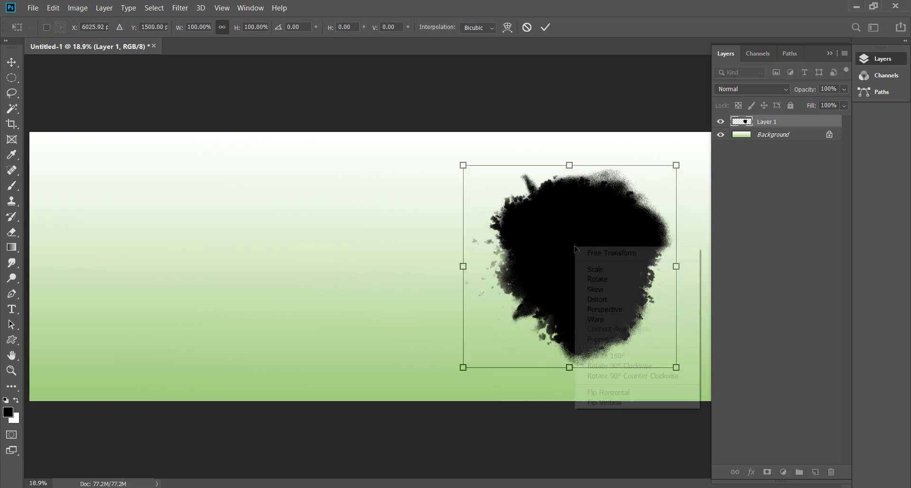
{"action": "left_click", "coordinate": [602, 319]}
{"action": "left_click_drag", "start_coordinate": [463, 300], "coordinate": [368, 304]}
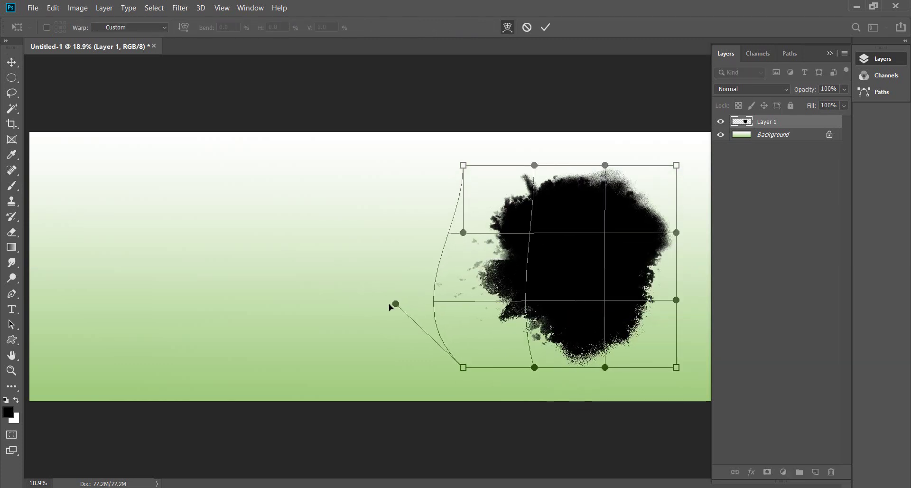
{"action": "left_click_drag", "start_coordinate": [463, 232], "coordinate": [408, 234]}
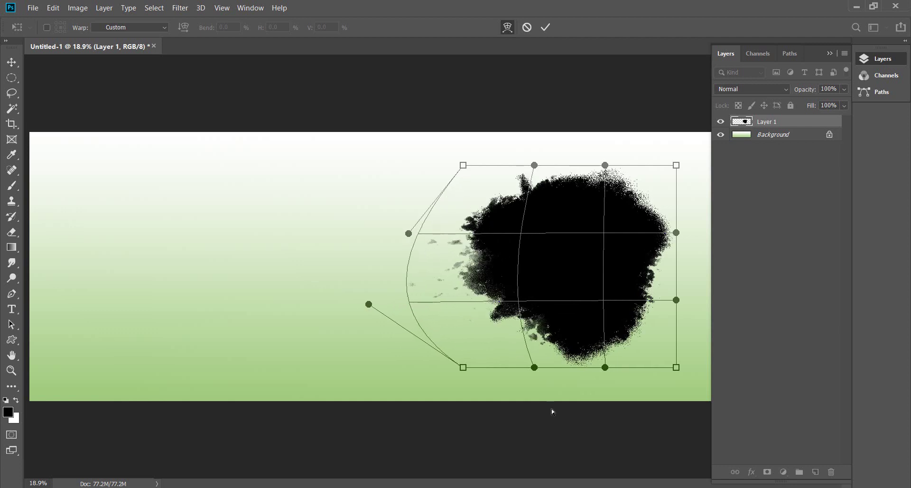
{"action": "left_click_drag", "start_coordinate": [534, 367], "coordinate": [534, 325]}
{"action": "left_click_drag", "start_coordinate": [605, 367], "coordinate": [628, 348]}
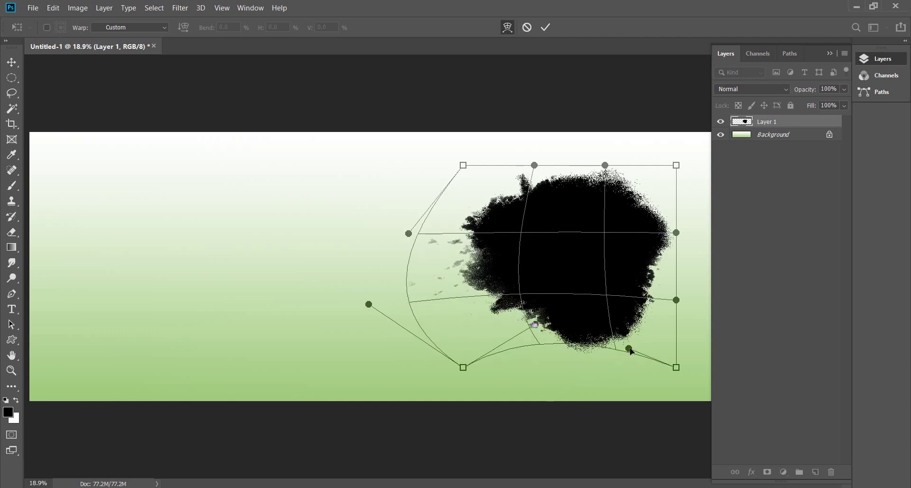
{"action": "left_click_drag", "start_coordinate": [676, 299], "coordinate": [708, 297]}
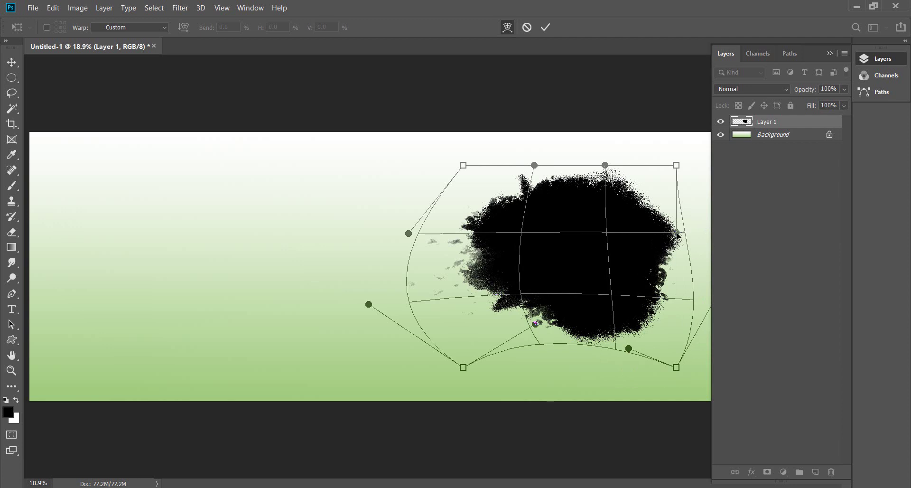
{"action": "left_click_drag", "start_coordinate": [677, 232], "coordinate": [711, 214]}
{"action": "left_click_drag", "start_coordinate": [463, 367], "coordinate": [387, 452]}
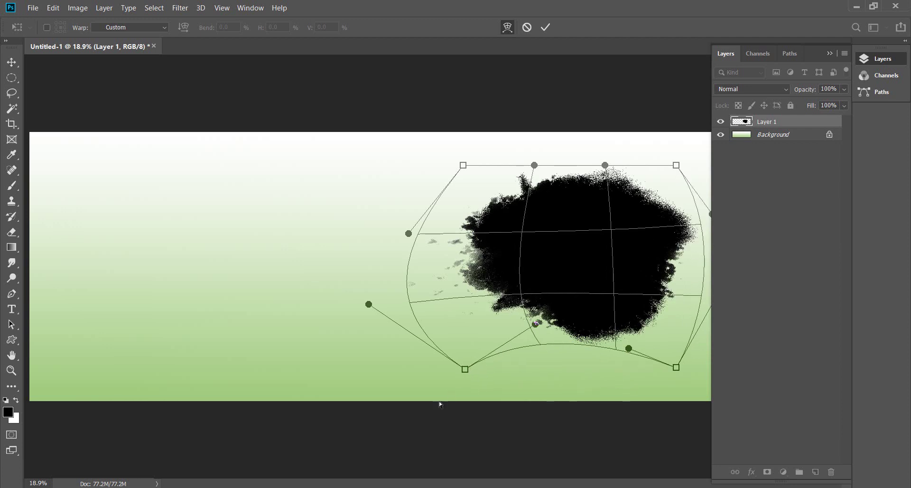
{"action": "key", "text": "Return"}
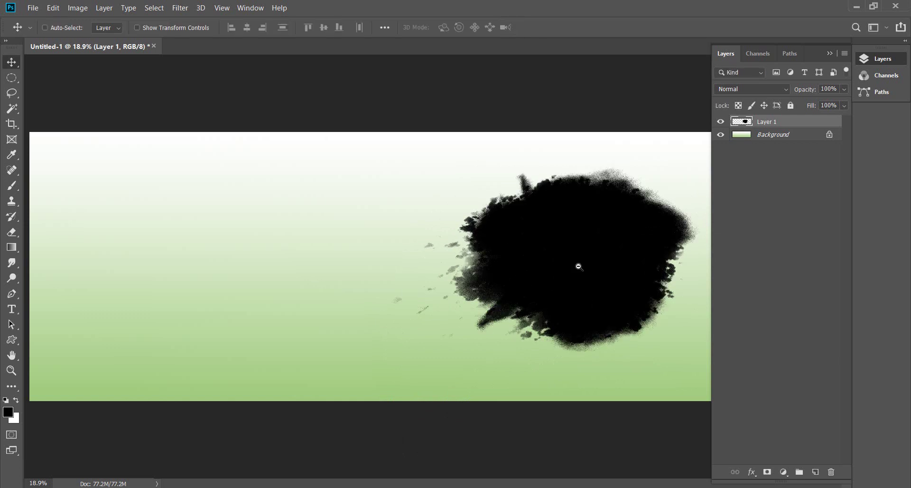
Enlarge the blot to 118% and centre it on the banner's right side.
{"action": "key", "text": "ctrl+minus"}
{"action": "key", "text": "ctrl+t"}
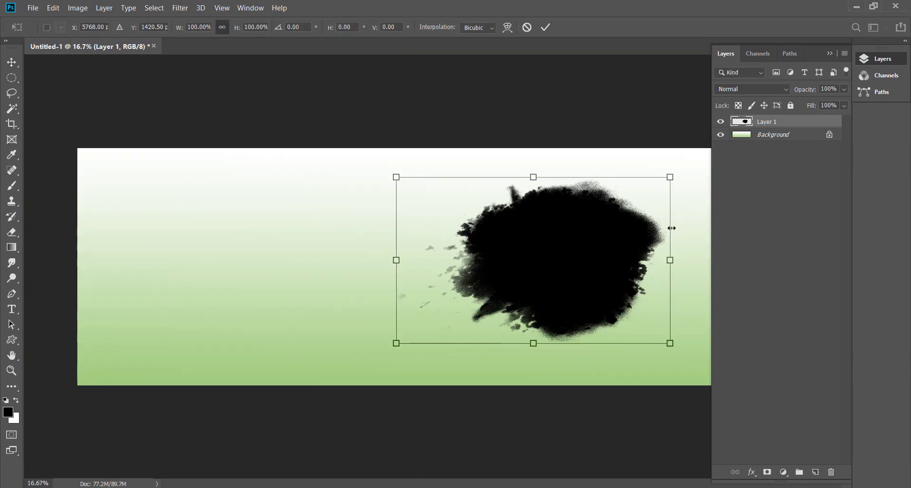
{"action": "left_click_drag", "start_coordinate": [686, 265], "coordinate": [719, 260]}
{"action": "left_click_drag", "start_coordinate": [660, 247], "coordinate": [645, 253]}
{"action": "key", "text": "Return"}
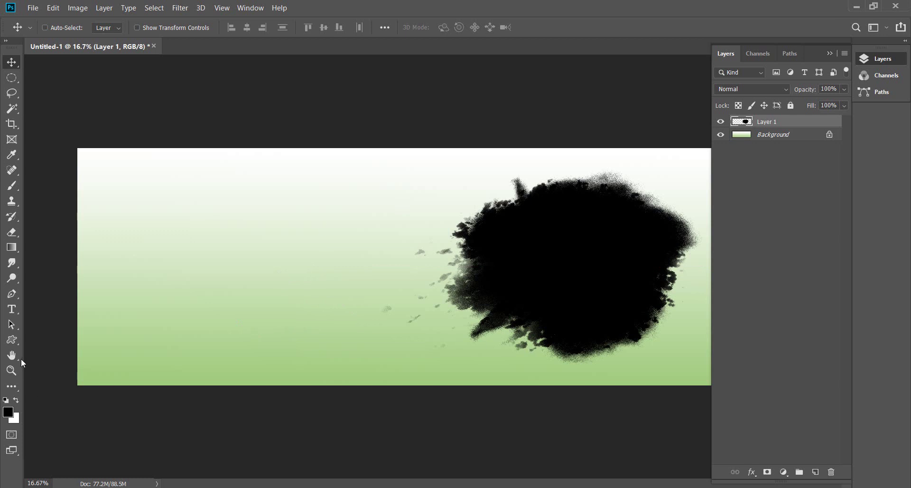
{"action": "left_click", "coordinate": [12, 339]}
{"action": "left_click", "coordinate": [87, 337]}
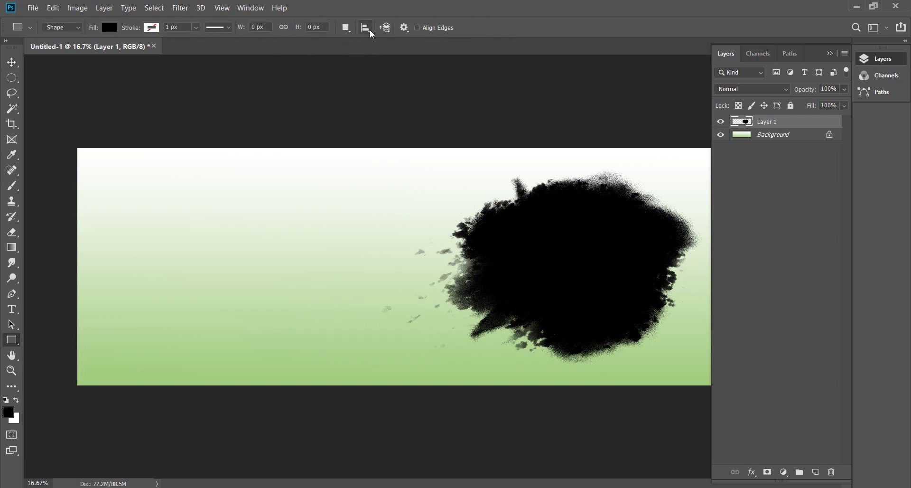
{"action": "right_click", "coordinate": [12, 345]}
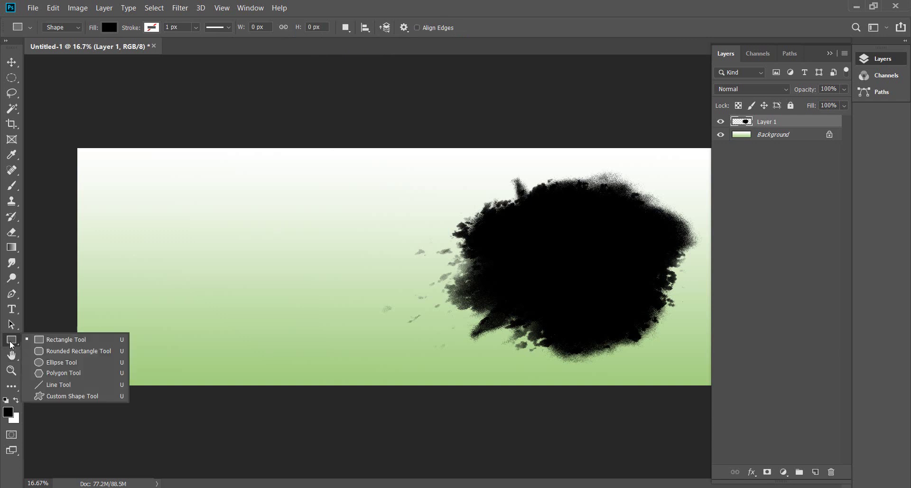
{"action": "left_click", "coordinate": [78, 399]}
{"action": "left_click", "coordinate": [442, 29]}
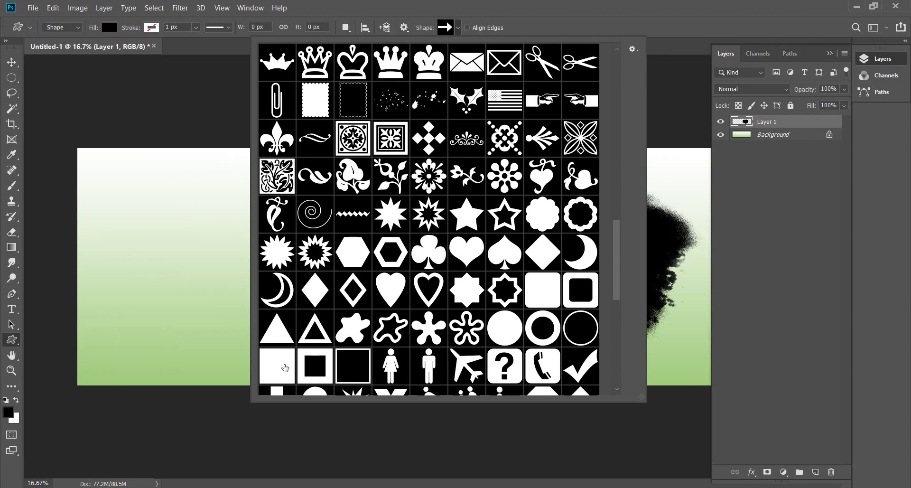
{"action": "left_click", "coordinate": [279, 365]}
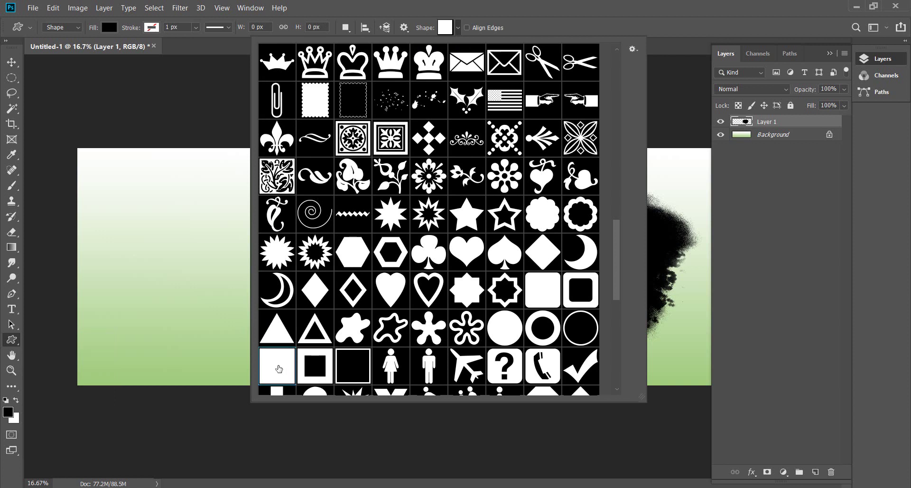
{"action": "left_click", "coordinate": [249, 246]}
{"action": "left_click_drag", "start_coordinate": [199, 189], "coordinate": [351, 324]}
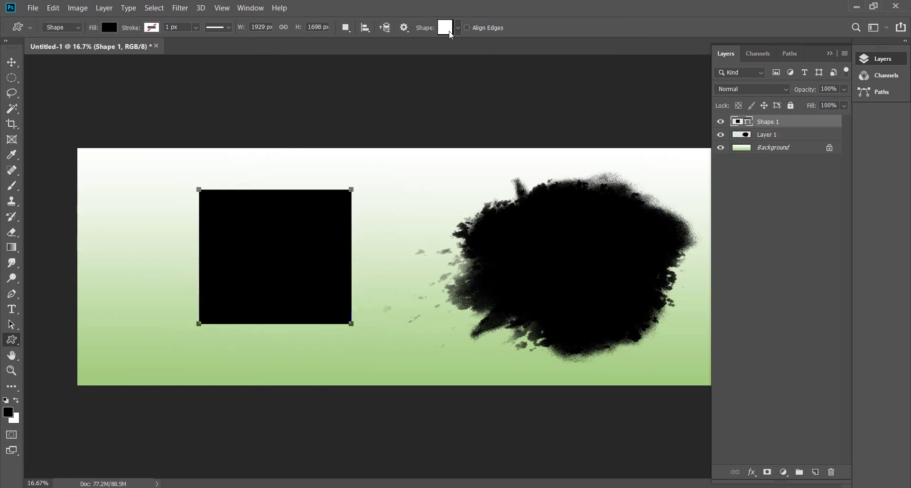
{"action": "left_click", "coordinate": [11, 61]}
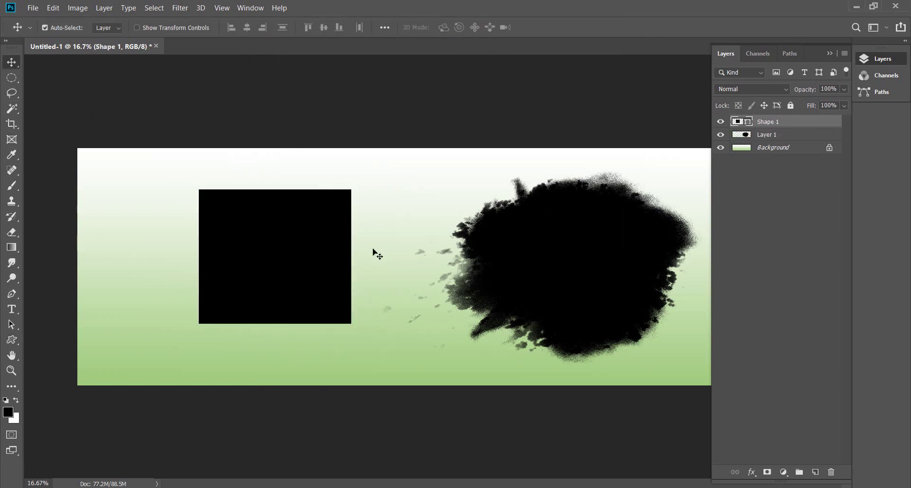
{"action": "key", "text": "ctrl"}
{"action": "key", "text": "ctrl+t"}
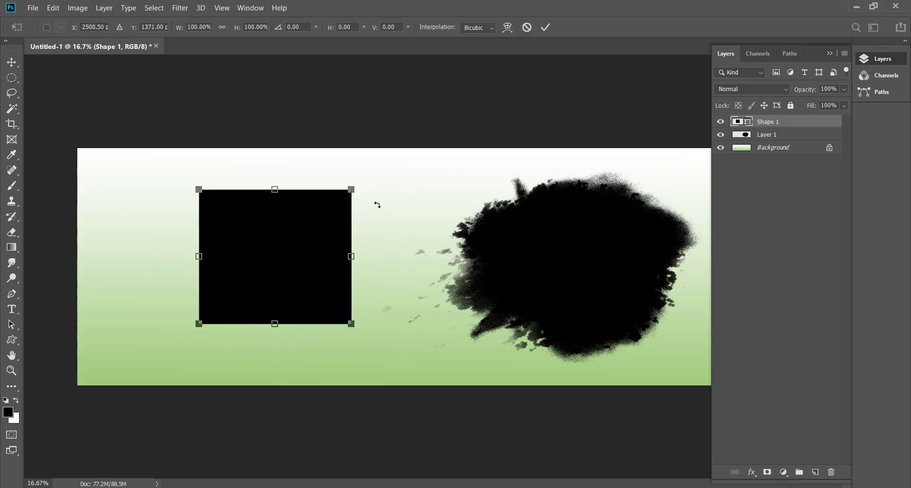
{"action": "left_click_drag", "start_coordinate": [376, 201], "coordinate": [390, 285]}
{"action": "double_click", "coordinate": [287, 254]}
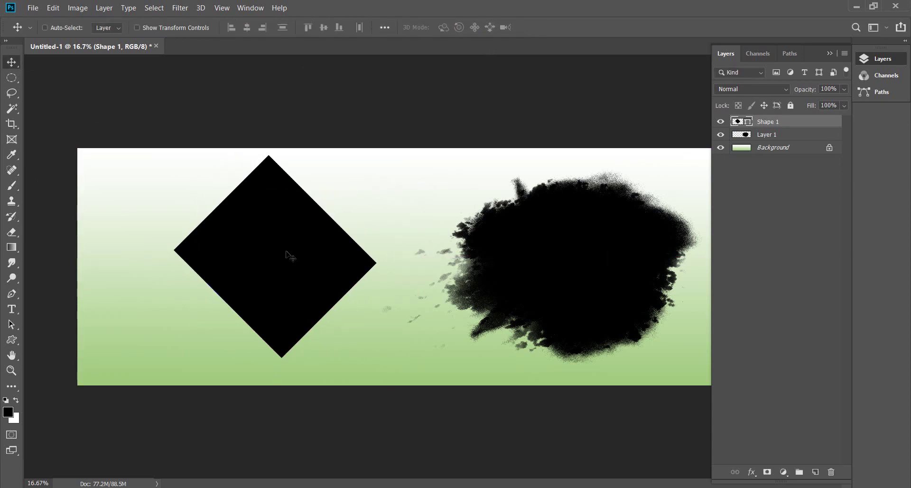
{"action": "key", "text": "Delete"}
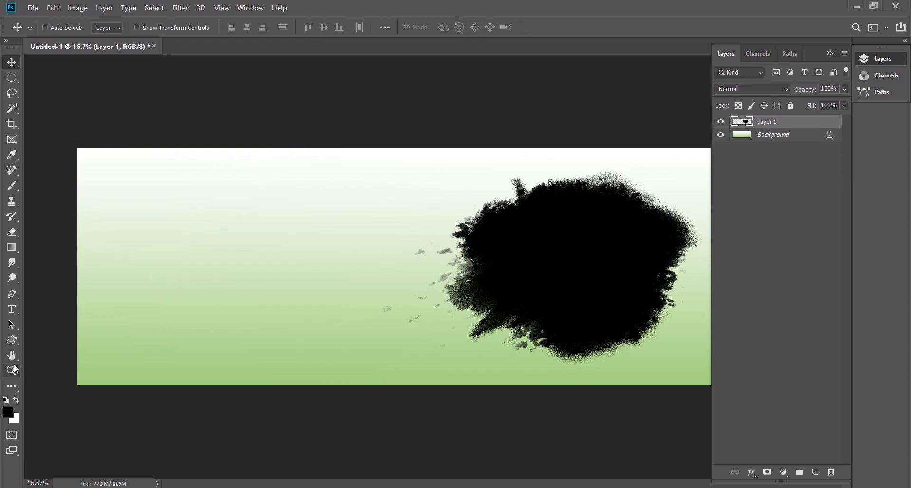
Draw a black square left of the blot and rotate it 45° into a diamond.
{"action": "left_click", "coordinate": [11, 339]}
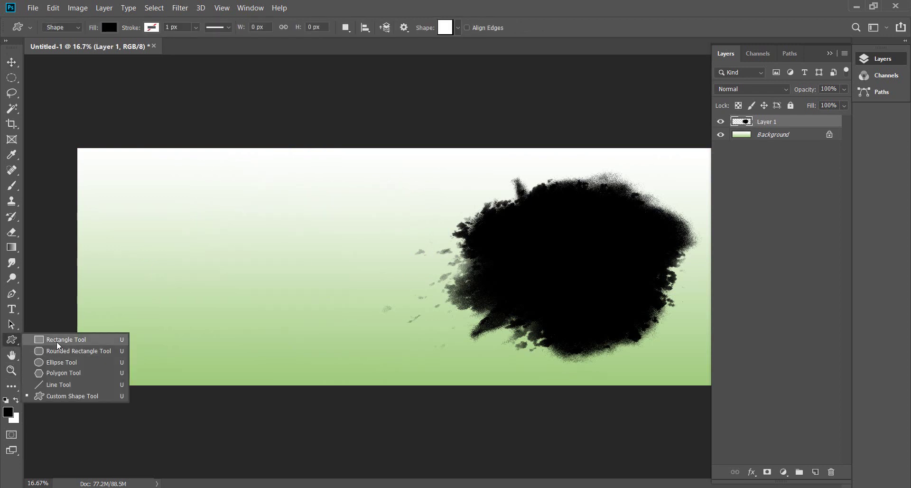
{"action": "left_click", "coordinate": [65, 339]}
{"action": "left_click_drag", "start_coordinate": [226, 233], "coordinate": [354, 360]}
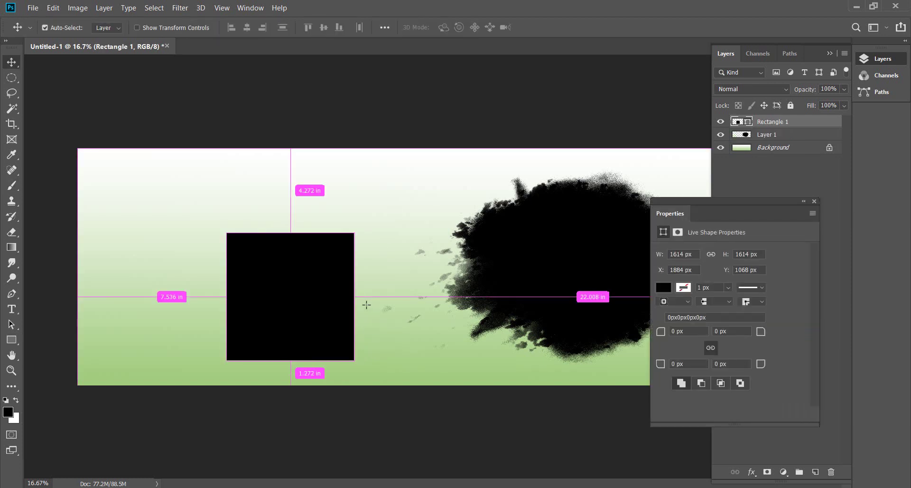
{"action": "key", "text": "ctrl+t"}
{"action": "left_click_drag", "start_coordinate": [378, 215], "coordinate": [408, 316]}
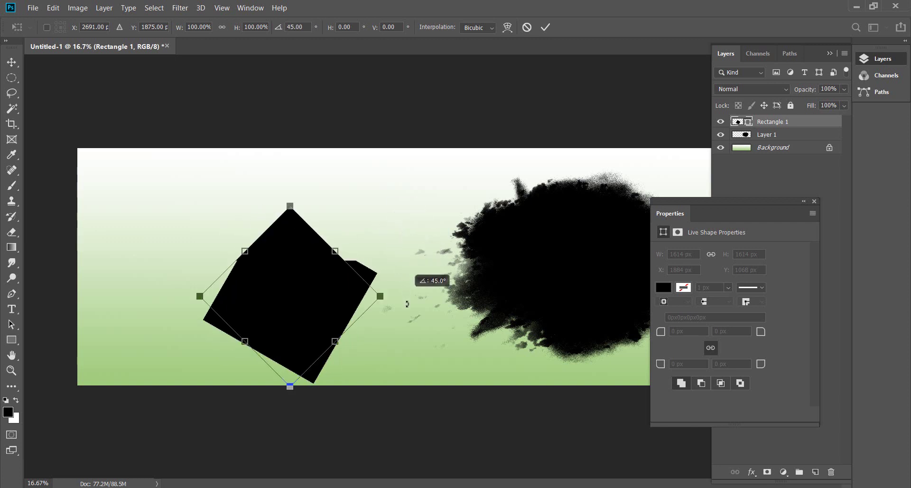
{"action": "key", "text": "Return"}
Move the diamond up and to the right, and close the Properties panel.
{"action": "key", "text": "v"}
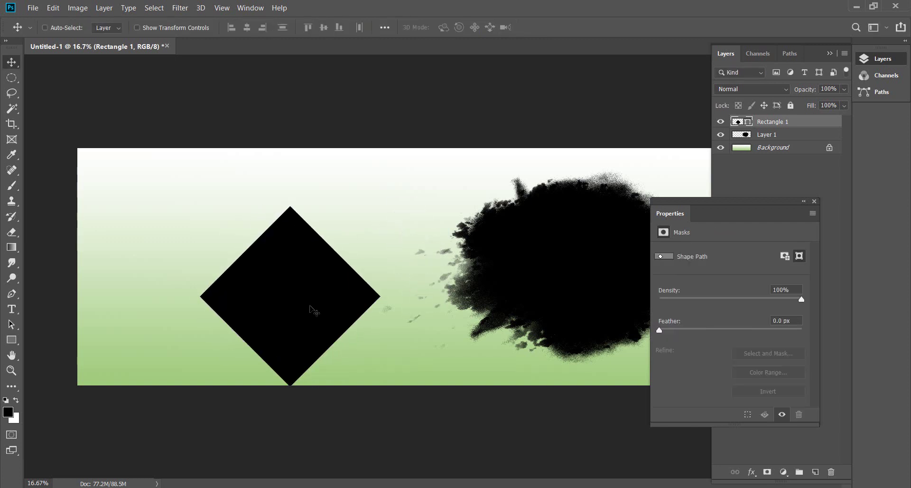
{"action": "left_click_drag", "start_coordinate": [330, 298], "coordinate": [351, 275]}
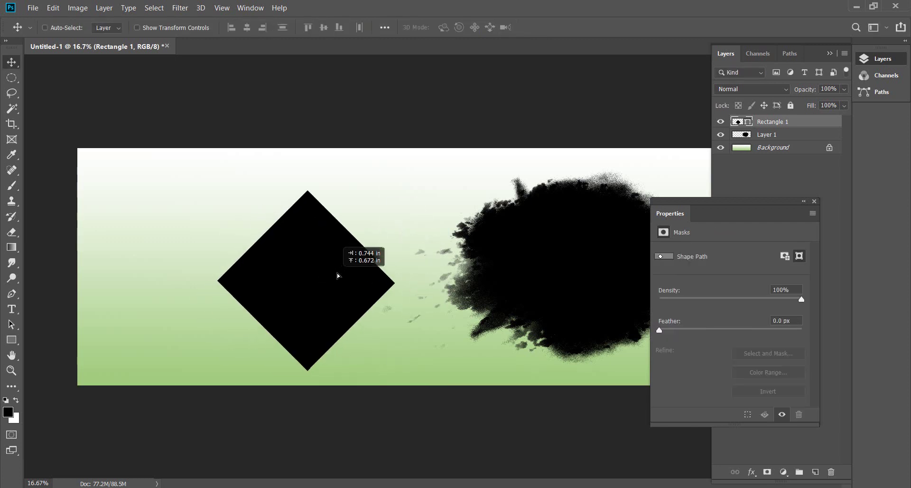
{"action": "left_click", "coordinate": [815, 201]}
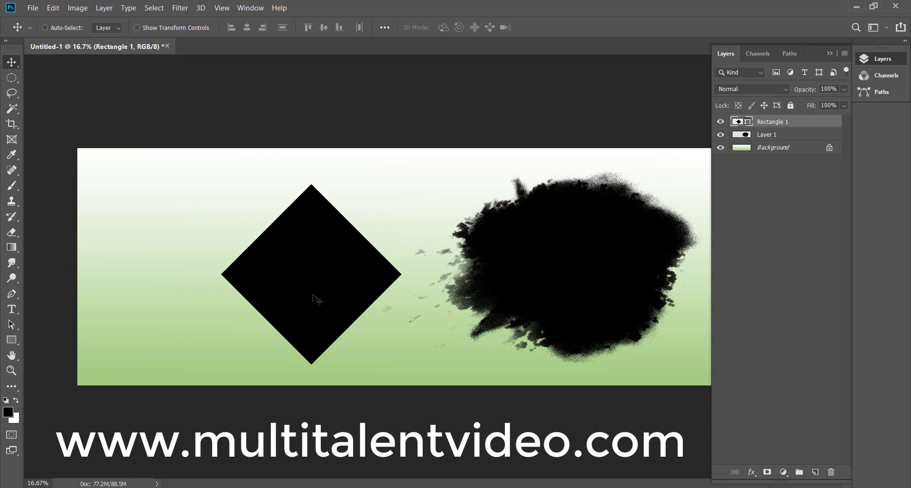
Nudge the ink blob's Layer 1 and the diamond's Rectangle 1 slightly right.
{"action": "right_click", "coordinate": [317, 272]}
{"action": "left_click", "coordinate": [370, 277]}
{"action": "right_click", "coordinate": [621, 251]}
{"action": "left_click", "coordinate": [634, 259]}
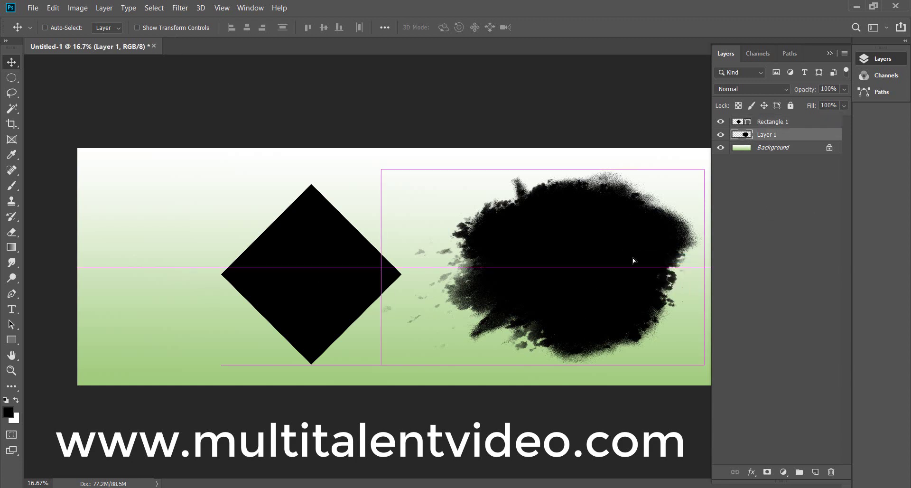
{"action": "left_click_drag", "start_coordinate": [633, 260], "coordinate": [645, 260]}
{"action": "right_click", "coordinate": [344, 279]}
{"action": "left_click", "coordinate": [366, 283]}
{"action": "left_click_drag", "start_coordinate": [359, 285], "coordinate": [401, 283]}
Show rulers and place a vertical guide at 18 inches.
{"action": "key", "text": "ctrl+r"}
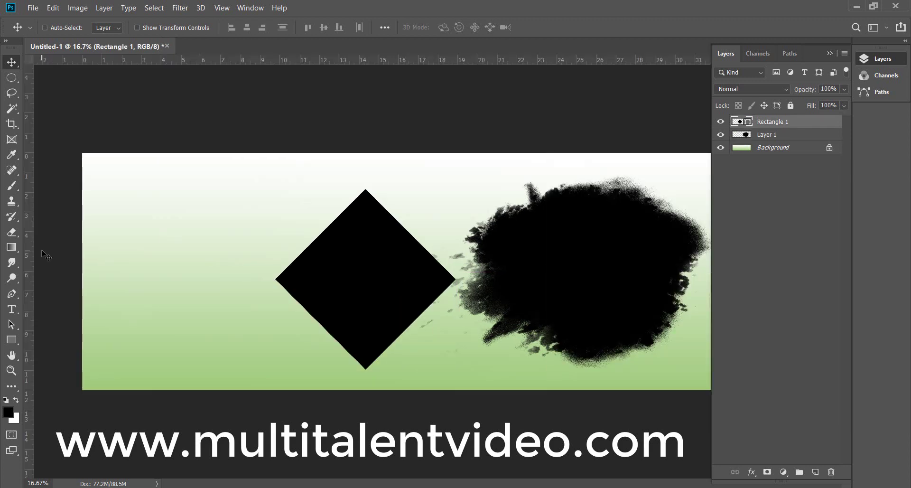
{"action": "left_click_drag", "start_coordinate": [31, 245], "coordinate": [439, 304]}
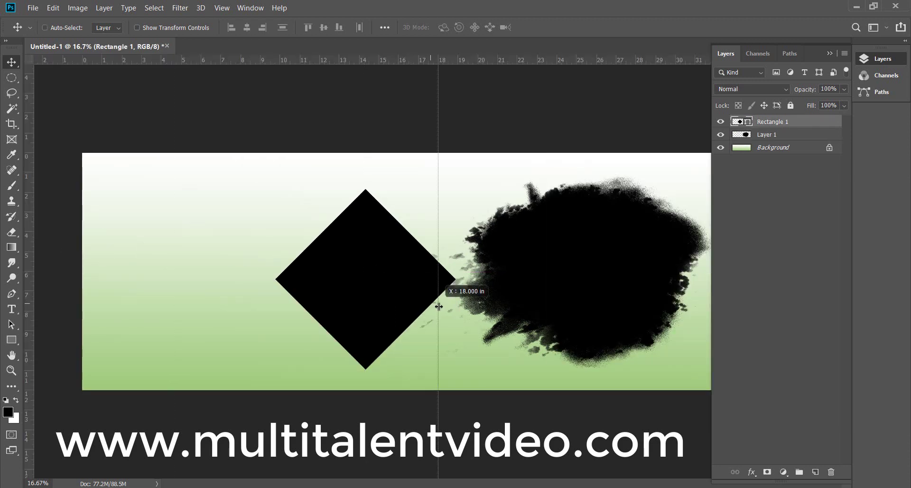
{"action": "scroll", "coordinate": [466, 256], "scroll_direction": "up", "scroll_amount": 2}
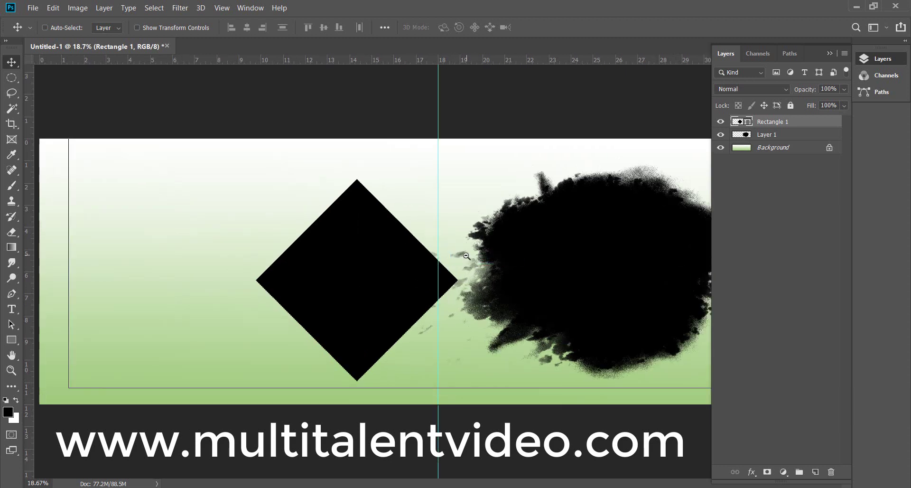
{"action": "scroll", "coordinate": [466, 256], "scroll_direction": "down", "scroll_amount": 2}
{"action": "scroll", "coordinate": [466, 256], "scroll_direction": "down", "scroll_amount": 1}
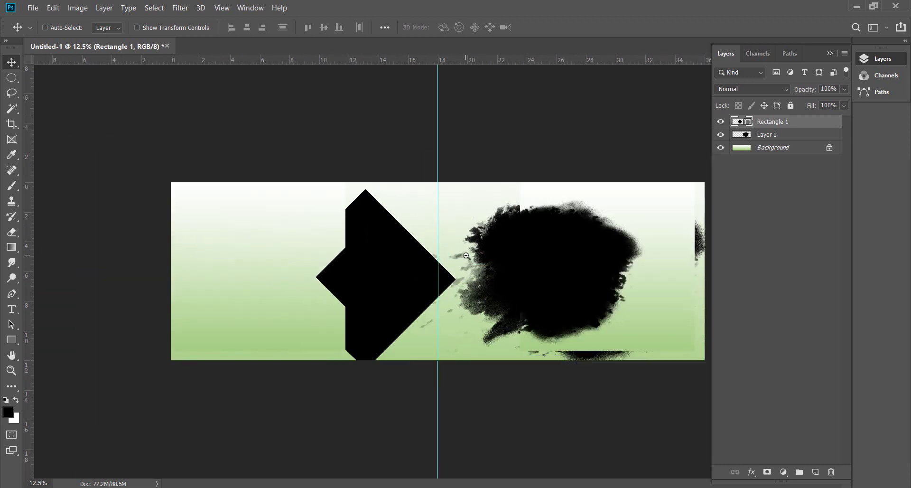
Push the ink blob to the right edge and shrink the diamond to about 84%.
{"action": "right_click", "coordinate": [602, 278]}
{"action": "left_click", "coordinate": [612, 274]}
{"action": "left_click_drag", "start_coordinate": [602, 277], "coordinate": [659, 277]}
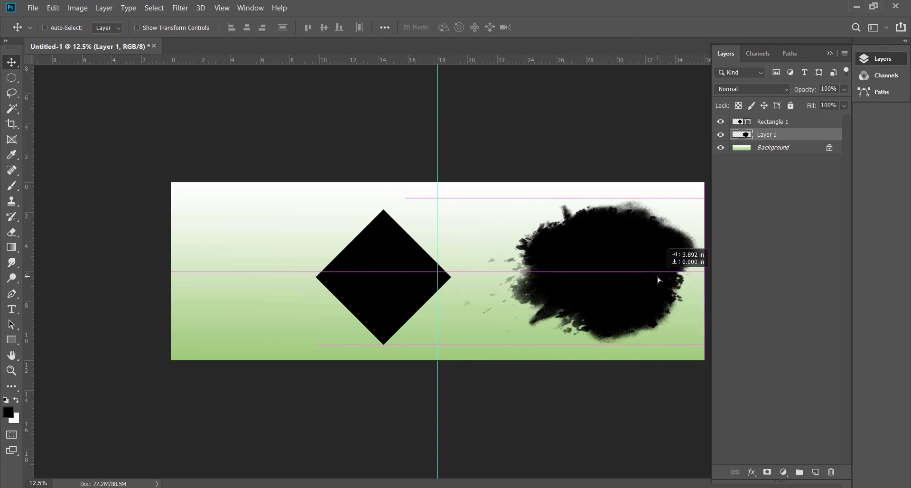
{"action": "mouse_move", "coordinate": [413, 279]}
{"action": "left_mouse_down"}
{"action": "mouse_move", "coordinate": [505, 279]}
{"action": "mouse_move", "coordinate": [460, 279]}
{"action": "left_mouse_up"}
{"action": "key", "text": "ctrl+t"}
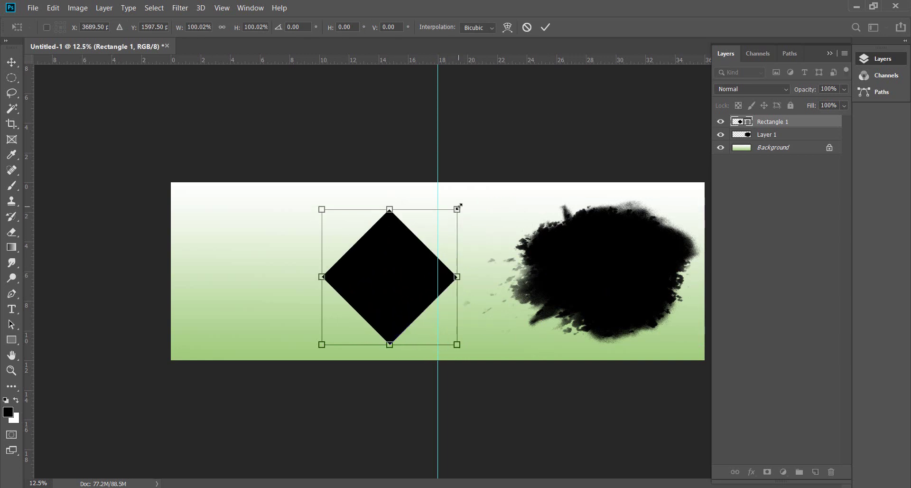
{"action": "left_click_drag", "start_coordinate": [457, 207], "coordinate": [430, 222]}
{"action": "key", "text": "Return"}
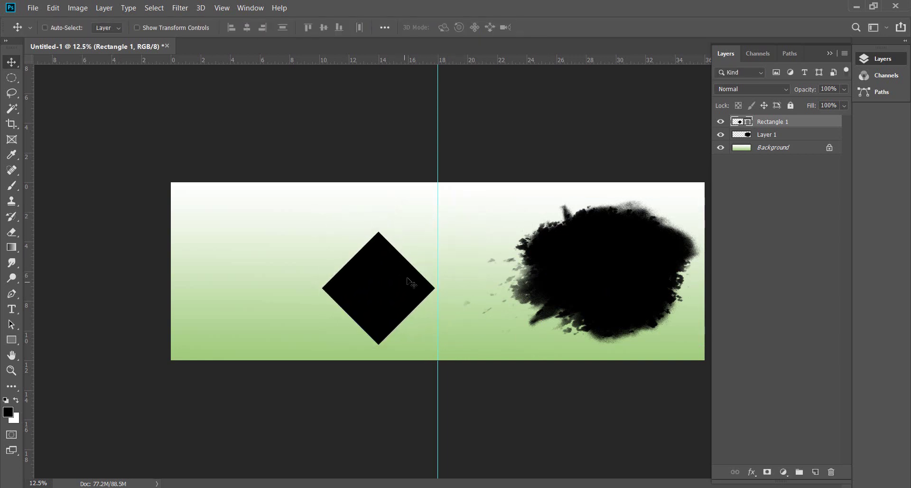
{"action": "mouse_move", "coordinate": [407, 281]}
{"action": "left_mouse_down"}
{"action": "mouse_move", "coordinate": [411, 270]}
{"action": "mouse_move", "coordinate": [397, 282]}
{"action": "left_mouse_up"}
{"action": "scroll", "coordinate": [417, 278], "scroll_direction": "up", "scroll_amount": 2}
Add a white, inside-positioned Stroke effect to the diamond.
{"action": "left_click", "coordinate": [752, 473]}
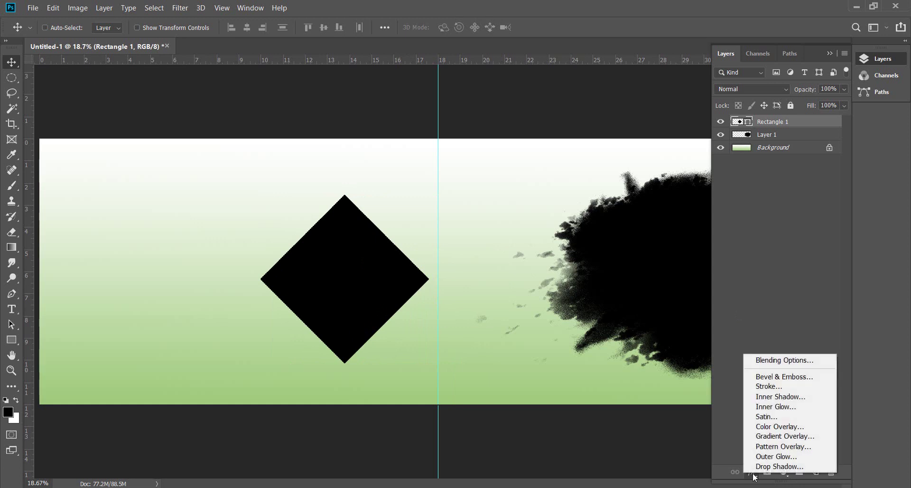
{"action": "key", "text": "Escape"}
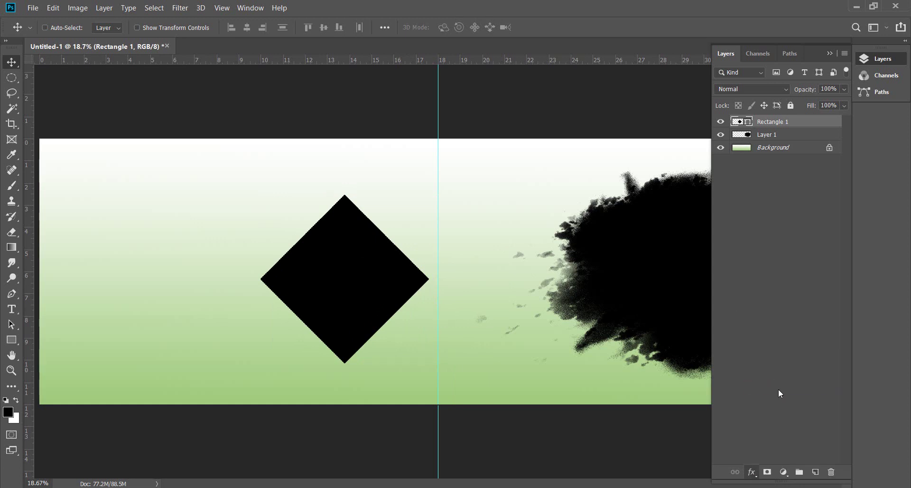
{"action": "key", "text": "space"}
{"action": "left_click", "coordinate": [617, 245]}
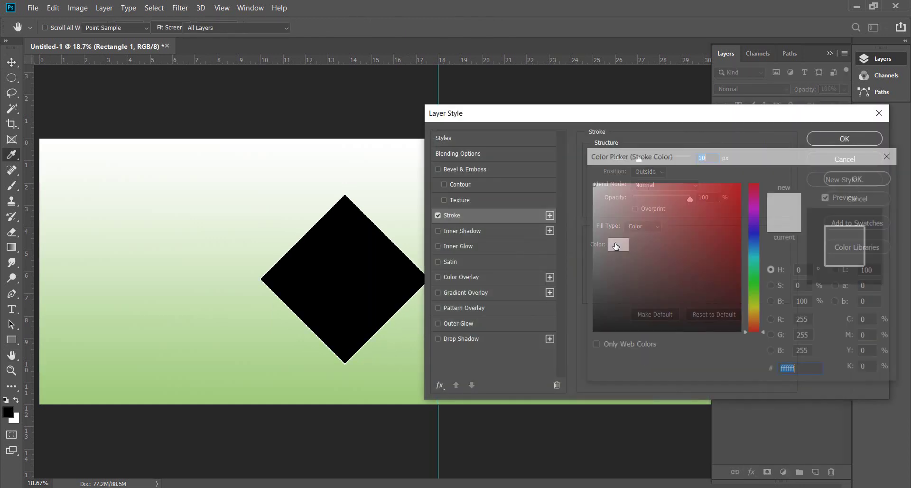
{"action": "left_click", "coordinate": [859, 177]}
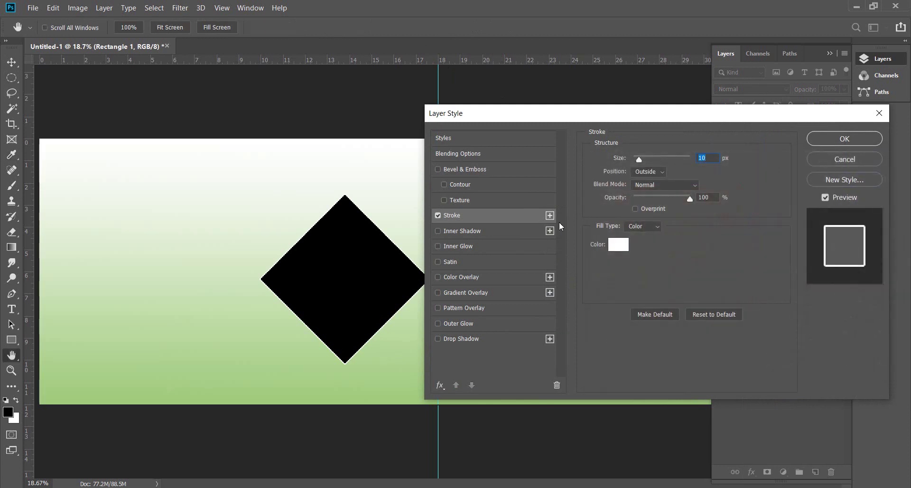
{"action": "left_click", "coordinate": [655, 174]}
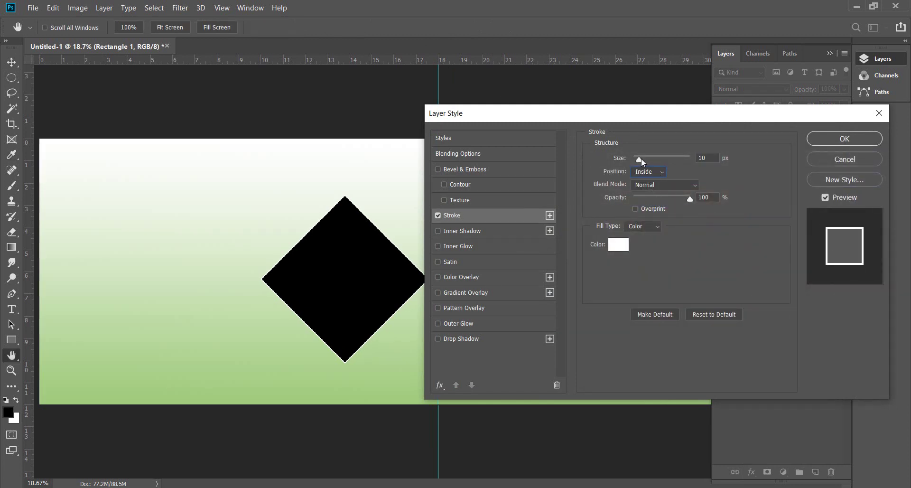
{"action": "left_click_drag", "start_coordinate": [641, 158], "coordinate": [655, 158]}
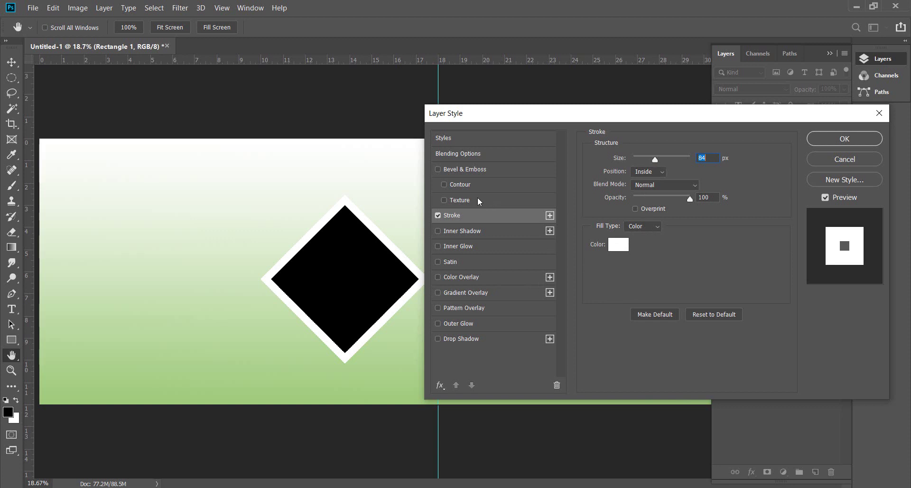
Add a faint drop shadow at close distance and apply the effects.
{"action": "left_click", "coordinate": [485, 339]}
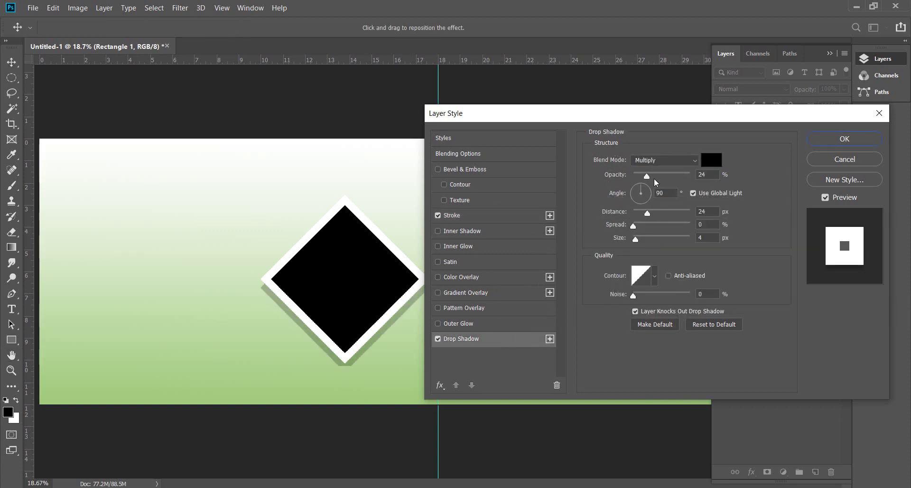
{"action": "left_click_drag", "start_coordinate": [646, 176], "coordinate": [638, 176]}
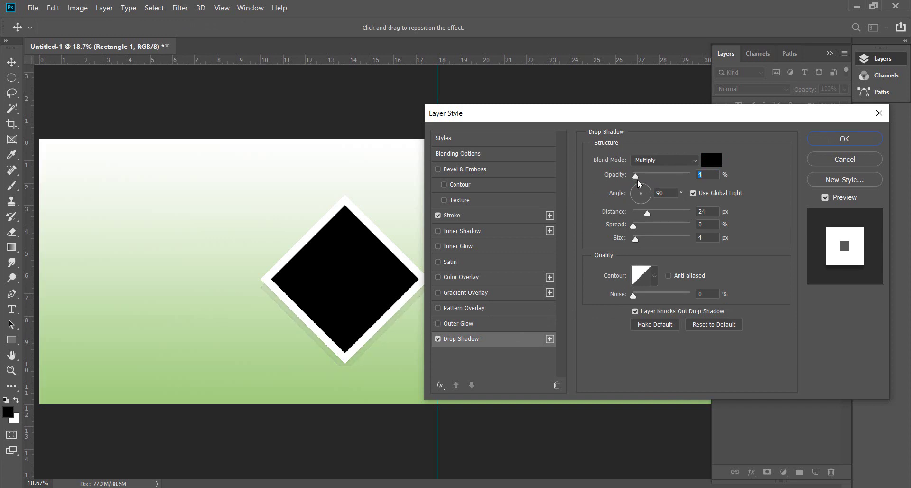
{"action": "mouse_move", "coordinate": [647, 215]}
{"action": "left_mouse_down"}
{"action": "mouse_move", "coordinate": [636, 216]}
{"action": "mouse_move", "coordinate": [644, 238]}
{"action": "left_mouse_up"}
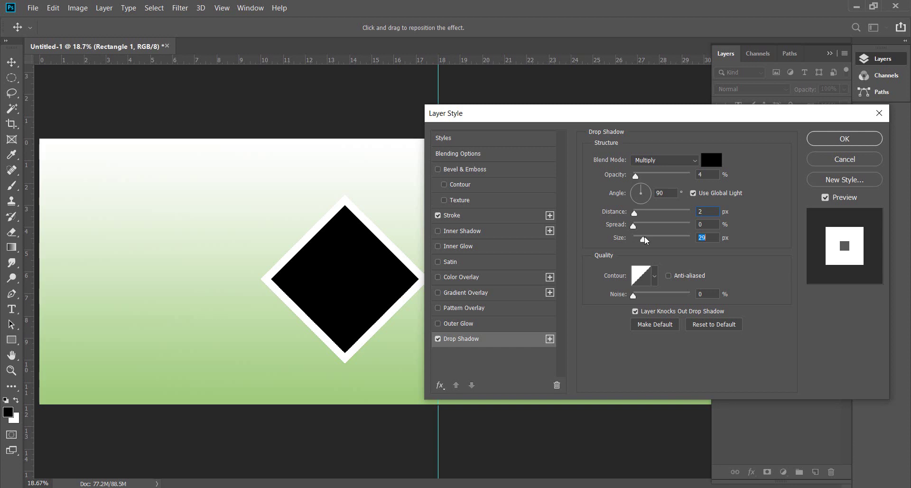
{"action": "left_click", "coordinate": [830, 143]}
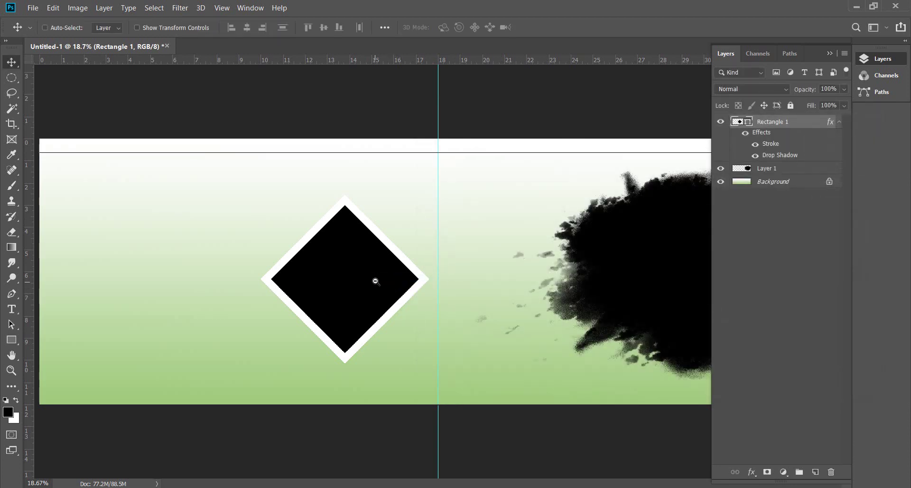
{"action": "left_click", "coordinate": [375, 281], "text": "ctrl+alt"}
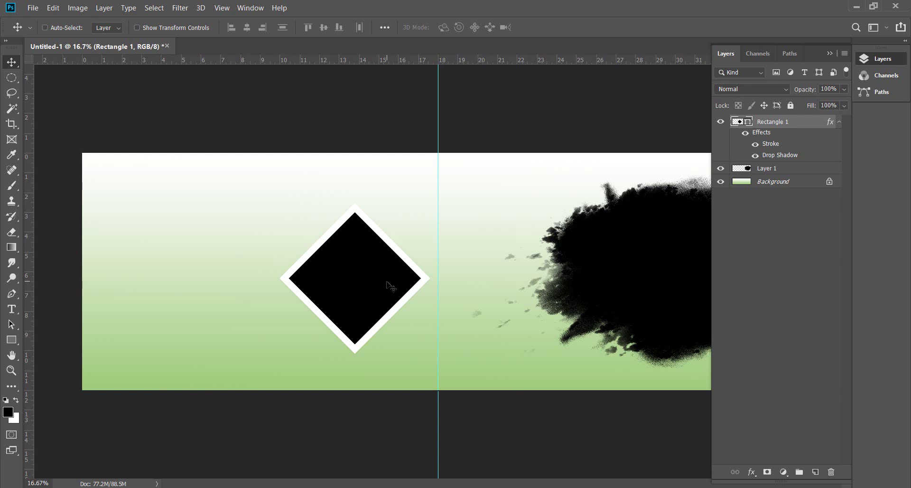
Reopen the stroke settings and set the stroke size to 30 px.
{"action": "double_click", "coordinate": [771, 144]}
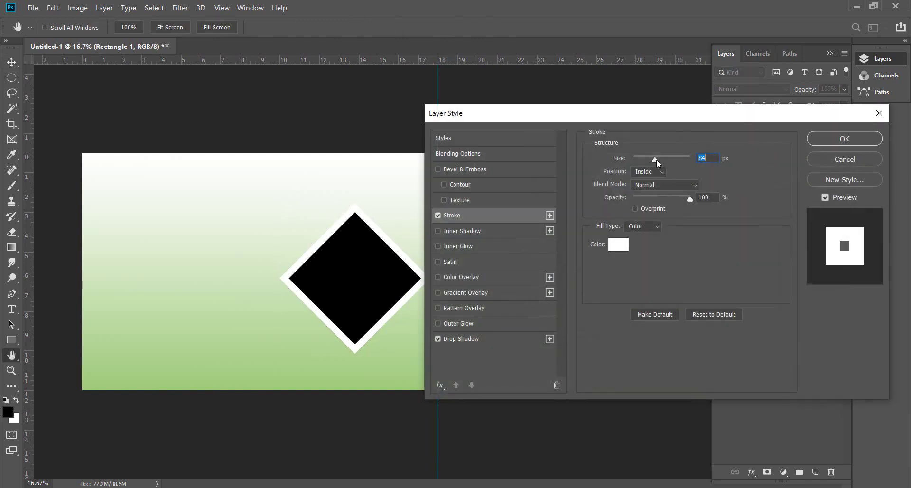
{"action": "left_click_drag", "start_coordinate": [657, 163], "coordinate": [645, 163]}
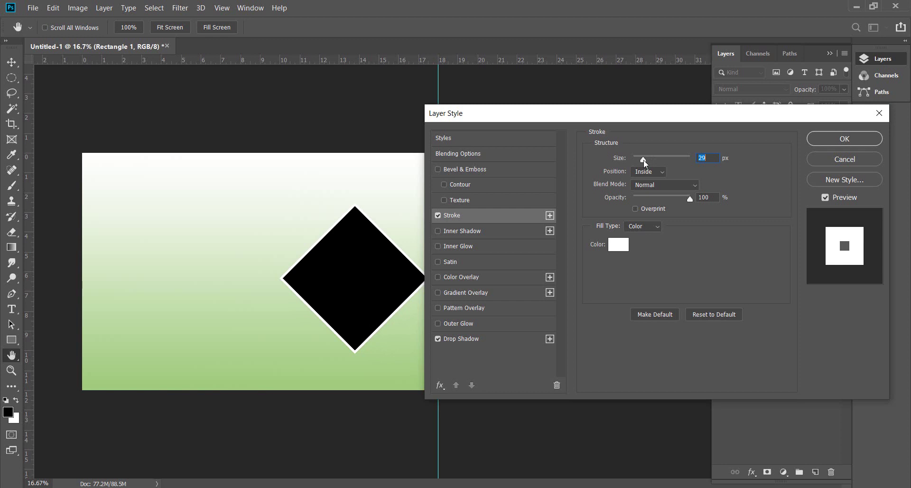
{"action": "type", "text": "30"}
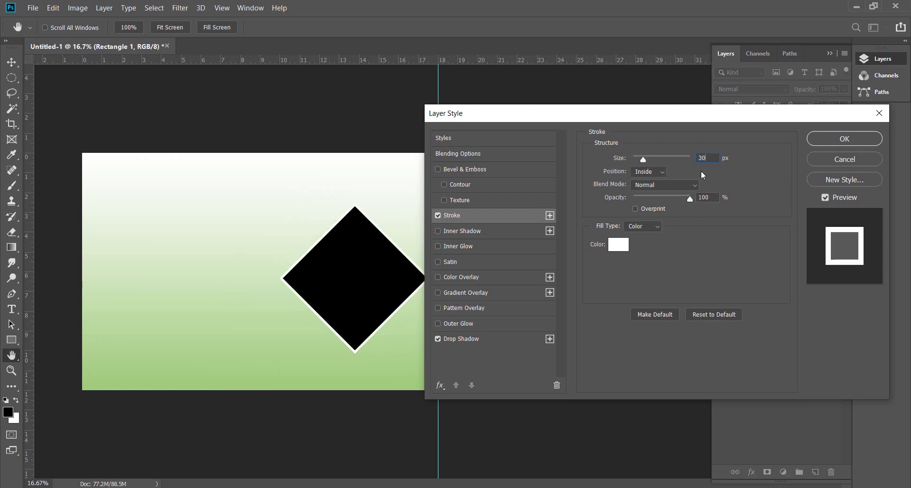
{"action": "left_click", "coordinate": [874, 144]}
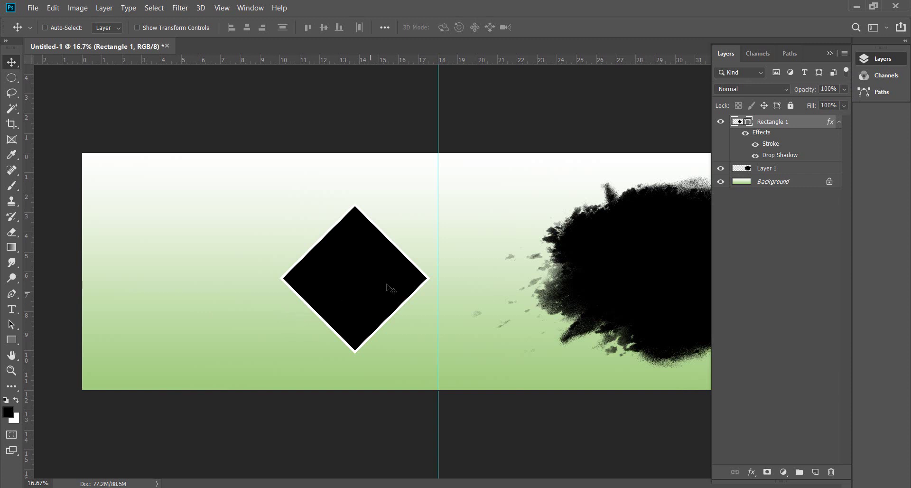
Shrink a diamond to about 59% and place it beside the large diamond.
{"action": "mouse_move", "coordinate": [384, 285]}
{"action": "left_mouse_down"}
{"action": "mouse_move", "coordinate": [392, 284]}
{"action": "mouse_move", "coordinate": [322, 200]}
{"action": "left_mouse_up"}
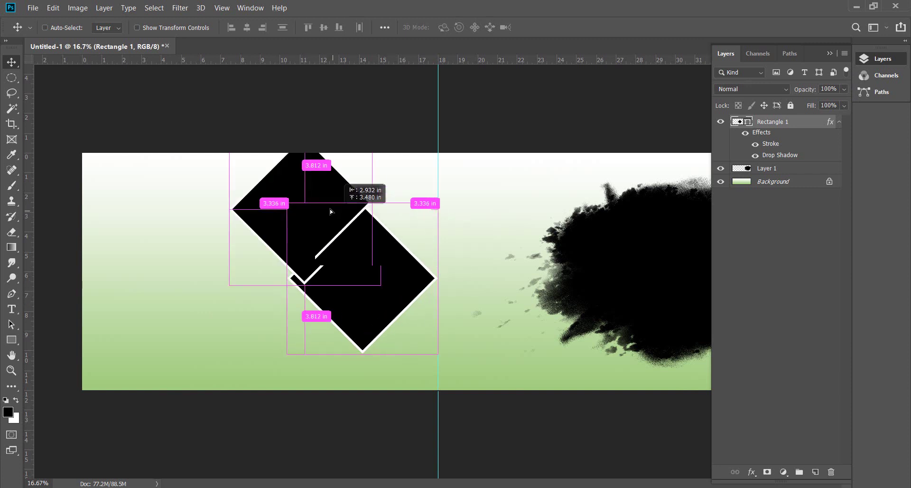
{"action": "key", "text": "ctrl+t"}
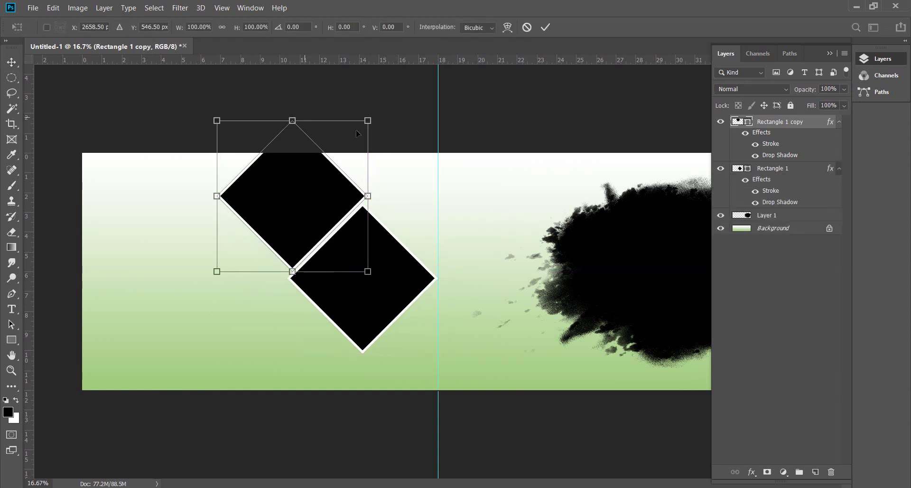
{"action": "left_click_drag", "start_coordinate": [369, 119], "coordinate": [307, 182]}
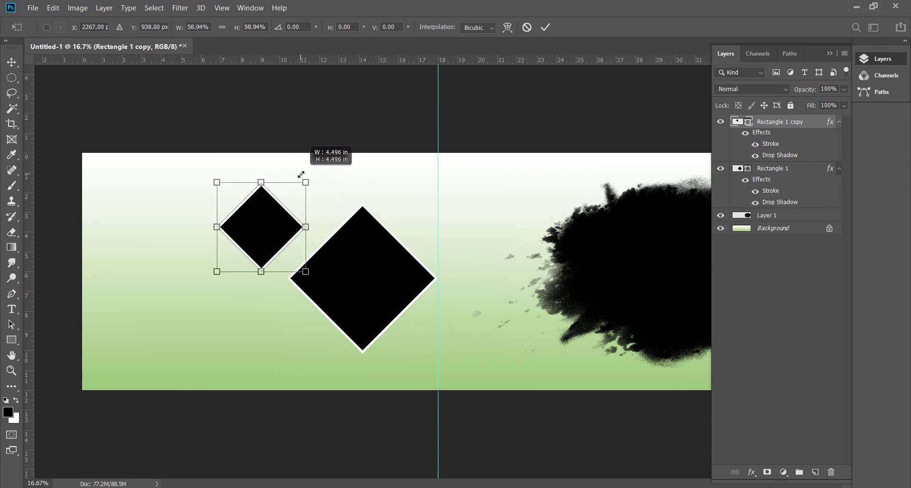
{"action": "key", "text": "Return"}
{"action": "left_click_drag", "start_coordinate": [274, 233], "coordinate": [294, 237]}
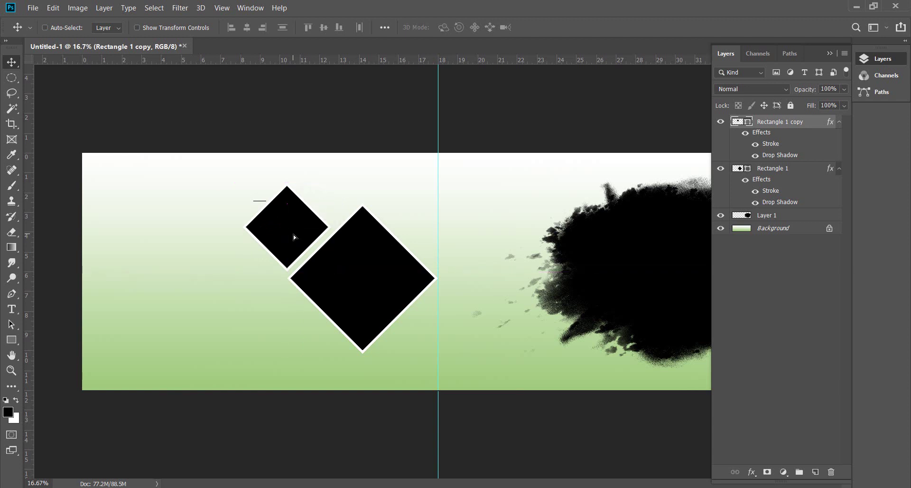
Reposition the small diamond and duplicate it directly below the original.
{"action": "key", "text": "ctrl+t"}
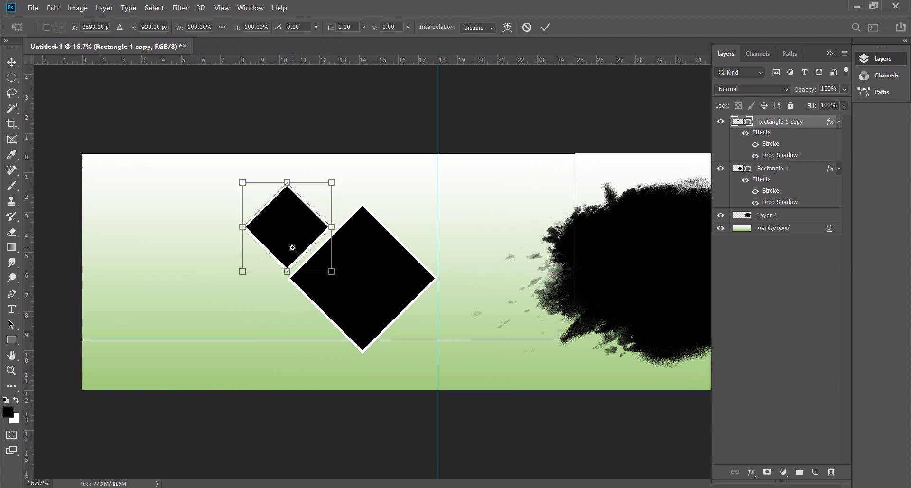
{"action": "left_click", "coordinate": [291, 247], "text": "ctrl"}
{"action": "key", "text": "Return"}
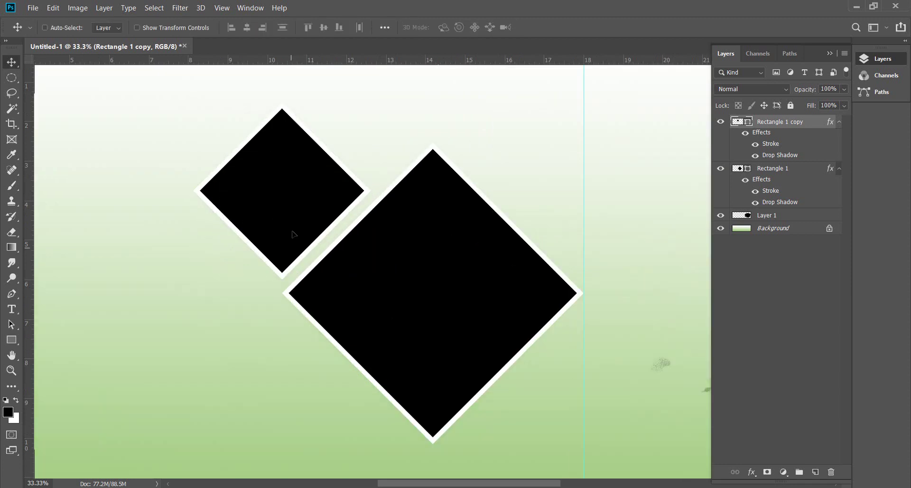
{"action": "mouse_move", "coordinate": [292, 237]}
{"action": "left_mouse_down"}
{"action": "mouse_move", "coordinate": [283, 243]}
{"action": "mouse_move", "coordinate": [282, 236]}
{"action": "left_mouse_up"}
{"action": "left_click_drag", "start_coordinate": [300, 191], "coordinate": [285, 366]}
Enlarge the lower-left diamond and move it up beside the large diamond.
{"action": "right_click", "coordinate": [311, 320]}
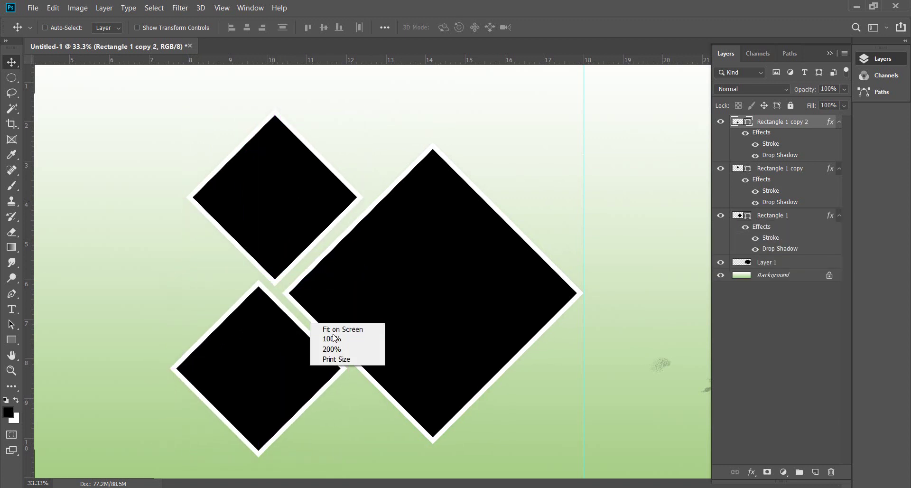
{"action": "left_click", "coordinate": [336, 328]}
{"action": "key", "text": "ctrl+t"}
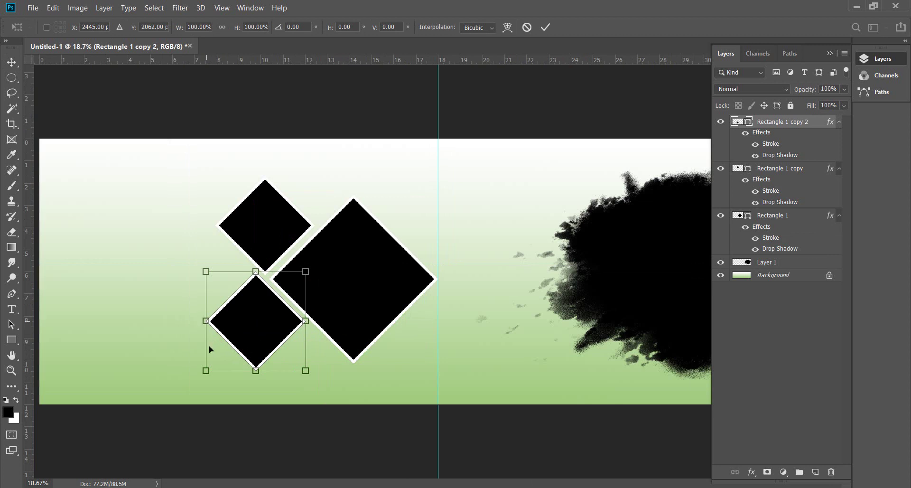
{"action": "left_click_drag", "start_coordinate": [205, 371], "coordinate": [127, 448]}
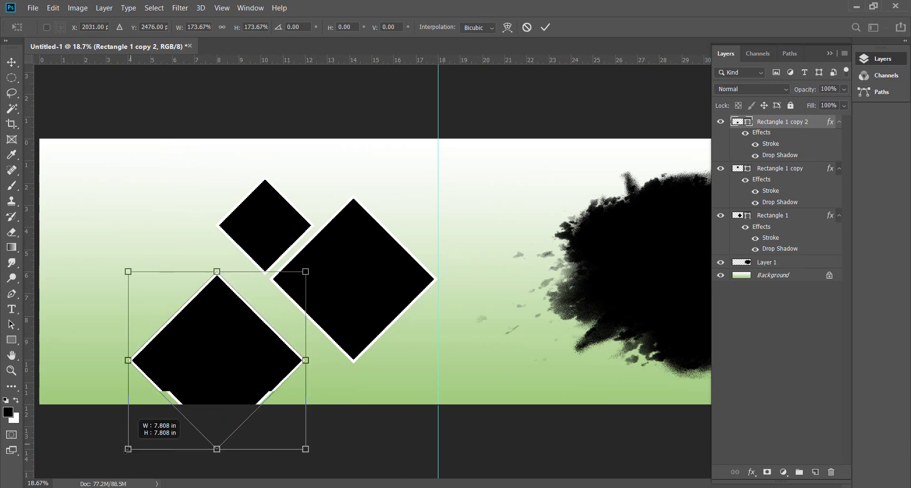
{"action": "key", "text": "Return"}
{"action": "left_click_drag", "start_coordinate": [275, 342], "coordinate": [275, 316]}
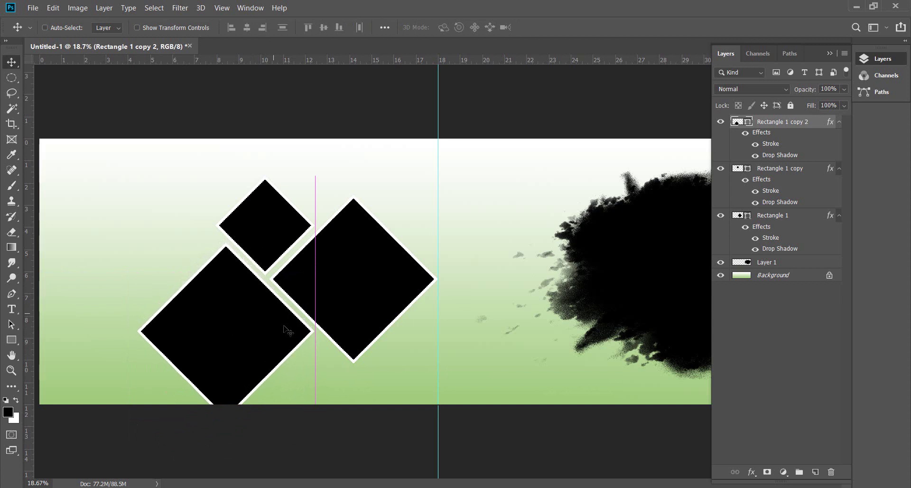
Pick the Rectangle 1 copy 2 layer from the stacked layers under the lower-left diamond.
{"action": "left_click", "coordinate": [342, 288], "text": "ctrl"}
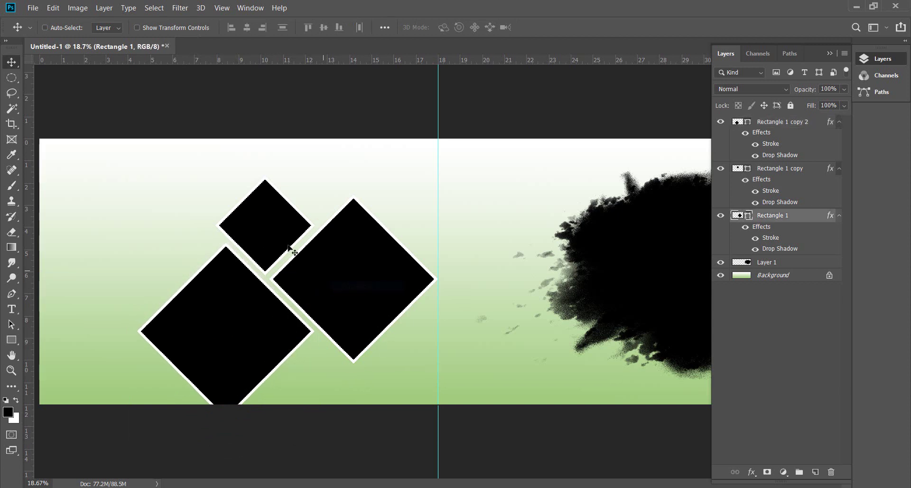
{"action": "right_click", "coordinate": [280, 240]}
{"action": "left_click", "coordinate": [281, 238]}
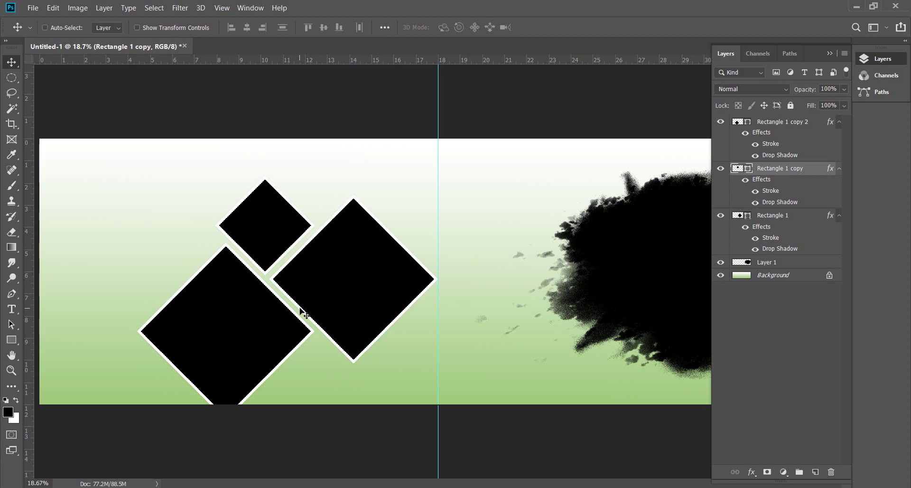
{"action": "right_click", "coordinate": [241, 330]}
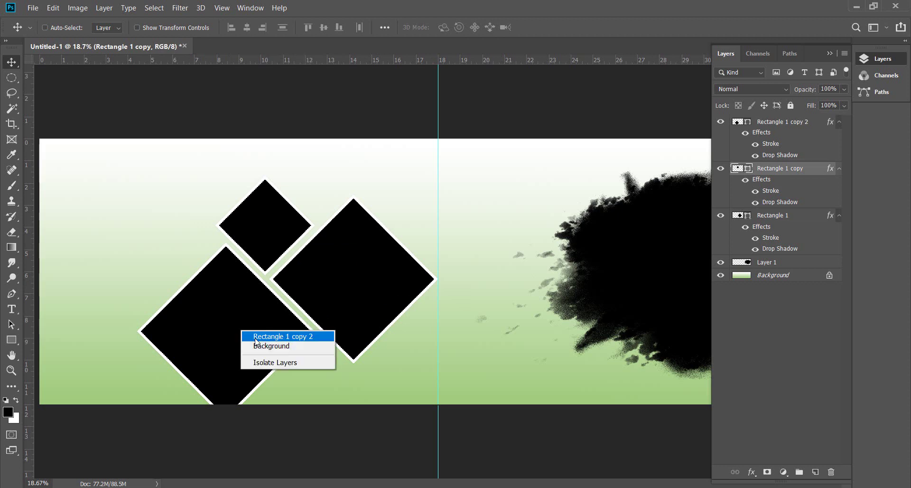
{"action": "left_click", "coordinate": [252, 335]}
{"action": "left_click", "coordinate": [360, 290], "text": "ctrl"}
{"action": "right_click", "coordinate": [227, 332]}
{"action": "left_click", "coordinate": [242, 337]}
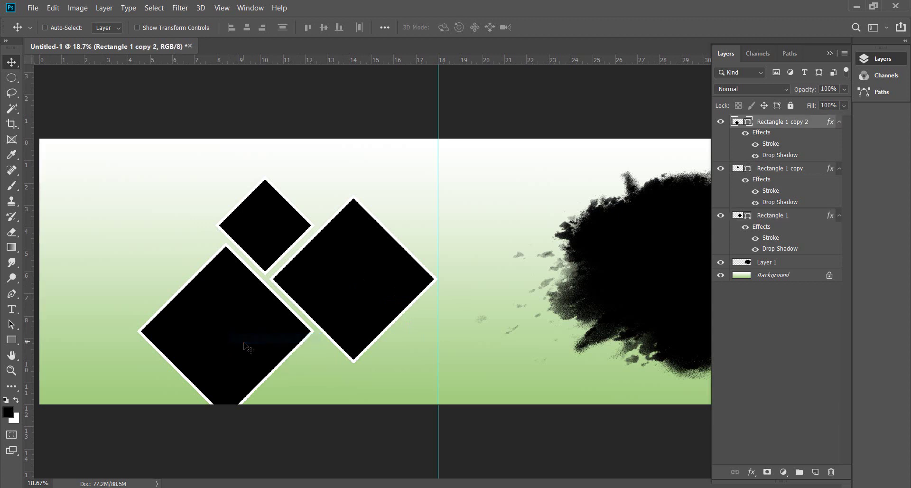
Scale the lower-left diamond to about 74.76% and nudge it toward the large diamond.
{"action": "key", "text": "ctrl+t"}
{"action": "left_click_drag", "start_coordinate": [137, 420], "coordinate": [203, 395]}
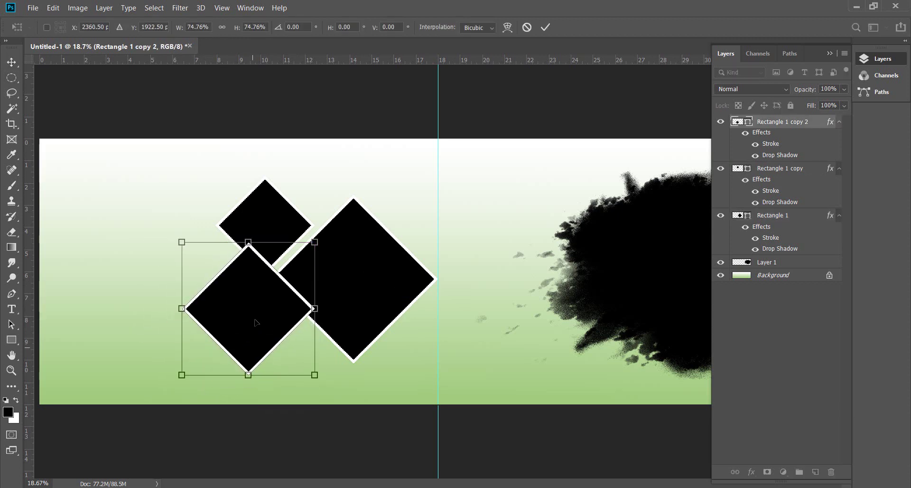
{"action": "key", "text": "Return"}
{"action": "left_click_drag", "start_coordinate": [268, 308], "coordinate": [251, 314]}
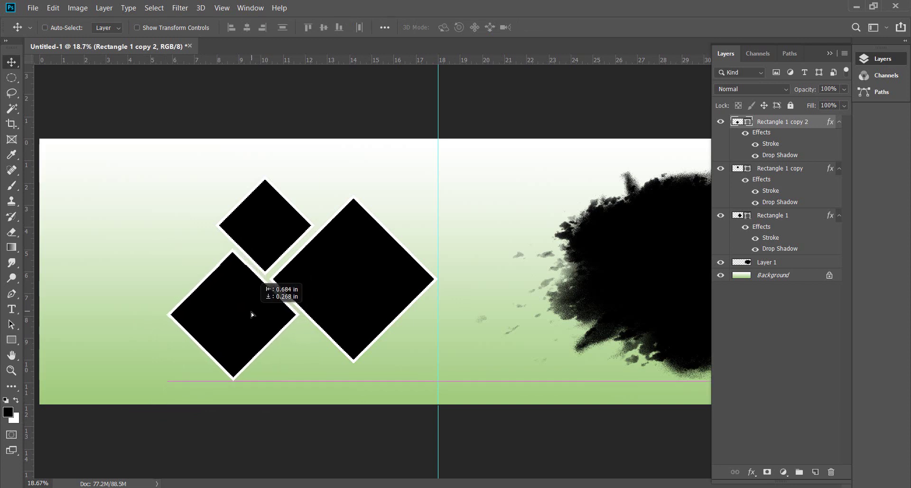
Select the diamond layers one by one on the canvas, dismissing the locked-layer warning.
{"action": "right_click", "coordinate": [266, 217]}
{"action": "left_click", "coordinate": [284, 223]}
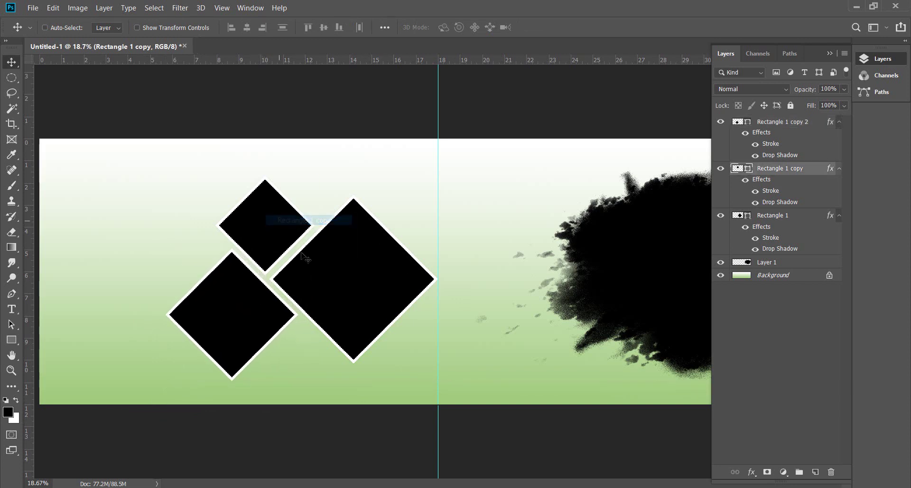
{"action": "right_click", "coordinate": [235, 304]}
{"action": "left_click", "coordinate": [266, 321]}
{"action": "right_click", "coordinate": [354, 279]}
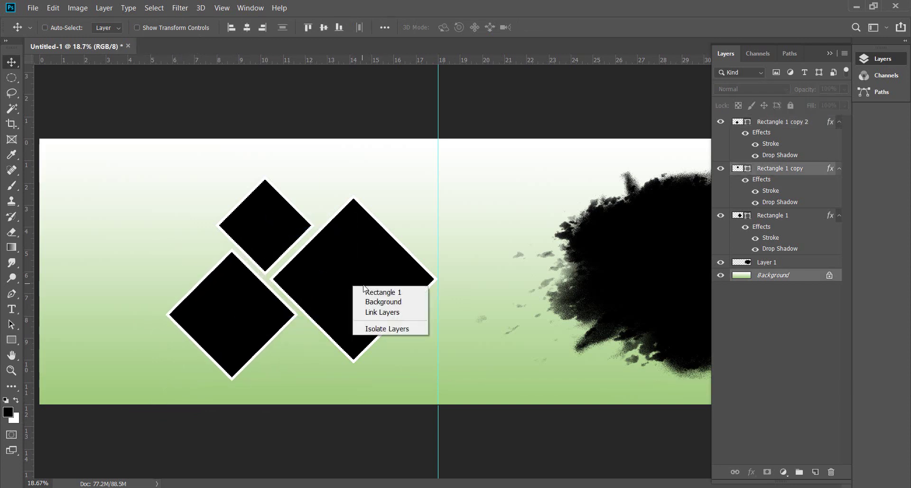
{"action": "left_click", "coordinate": [374, 290]}
{"action": "left_click_drag", "start_coordinate": [429, 278], "coordinate": [436, 285]}
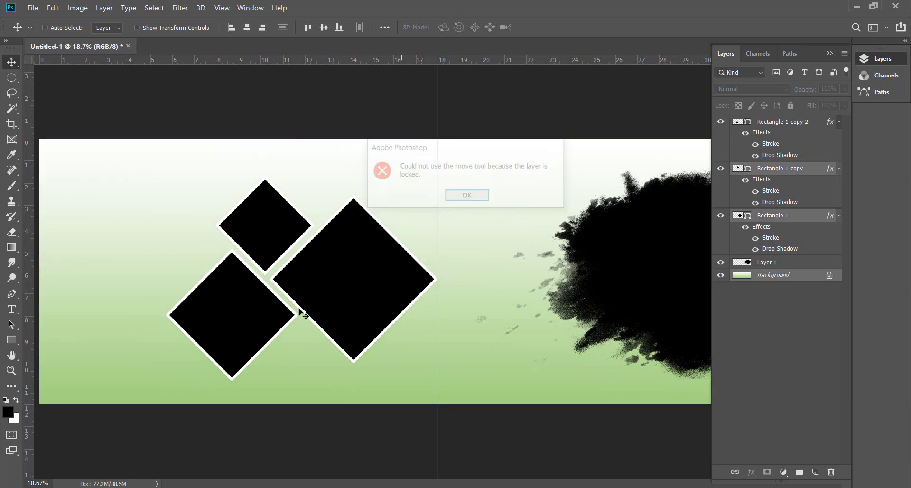
{"action": "key", "text": "Return"}
Add Rectangle 1 copy and Rectangle 1 to Rectangle 1 copy 2, dismissing the lock warning.
{"action": "right_click", "coordinate": [233, 292]}
{"action": "left_click", "coordinate": [265, 308]}
{"action": "right_click", "coordinate": [268, 233]}
{"action": "left_click", "coordinate": [285, 240]}
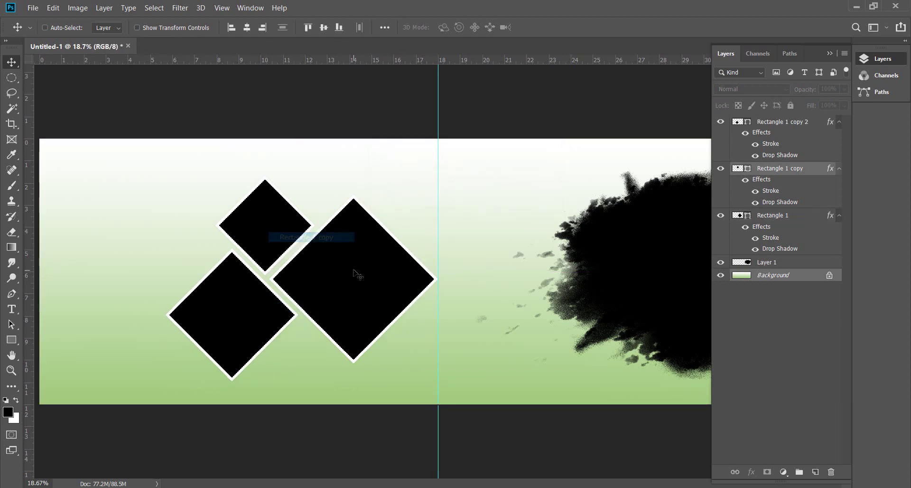
{"action": "right_click", "coordinate": [356, 267]}
{"action": "left_click", "coordinate": [374, 274], "text": "shift"}
{"action": "key", "text": "Return"}
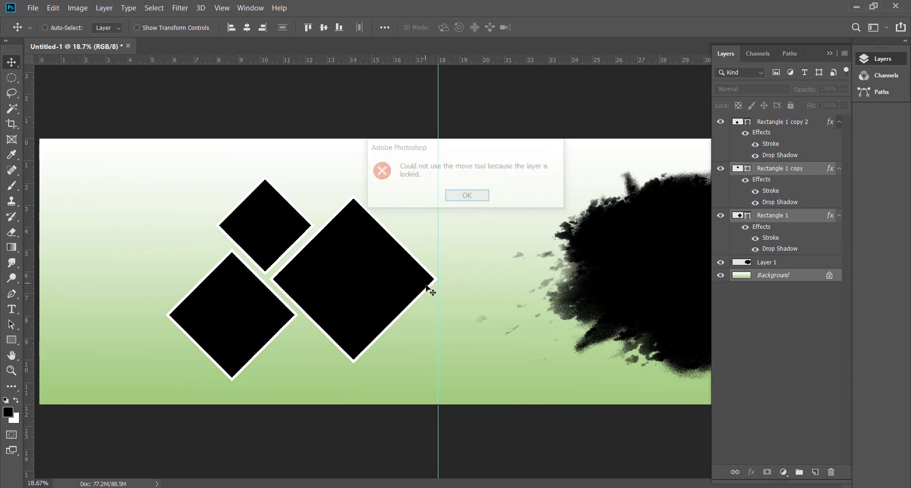
After zooming out, select Rectangle 1 copy 2, Rectangle 1 copy and Rectangle 1 together.
{"action": "key", "text": "ctrl+minus"}
{"action": "right_click", "coordinate": [234, 303]}
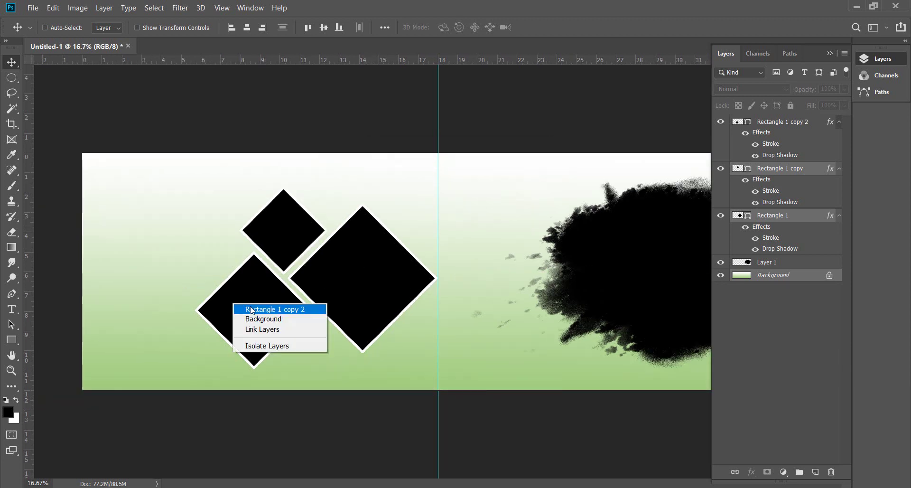
{"action": "left_click", "coordinate": [249, 308]}
{"action": "right_click", "coordinate": [284, 228]}
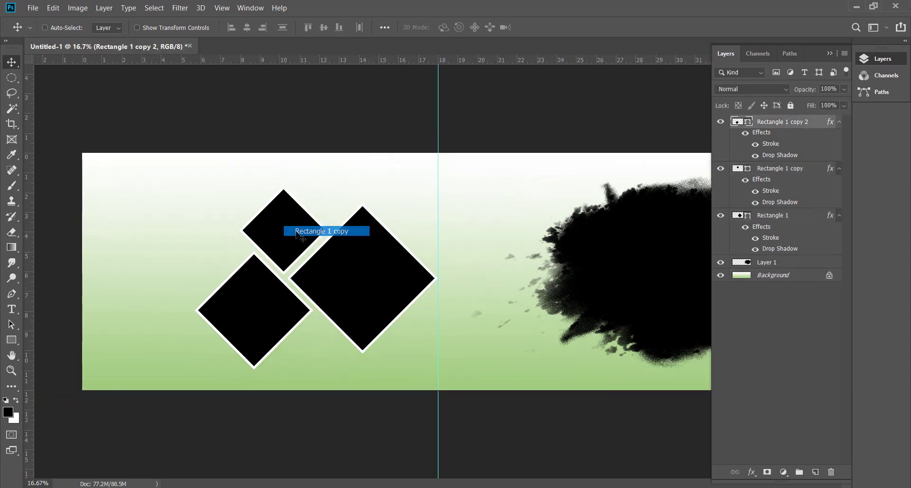
{"action": "left_click", "coordinate": [303, 230], "text": "shift"}
{"action": "right_click", "coordinate": [379, 266]}
{"action": "left_click", "coordinate": [389, 268], "text": "shift"}
Move the three diamonds right toward the banner's centre and scale them up slightly.
{"action": "left_click_drag", "start_coordinate": [366, 272], "coordinate": [465, 269]}
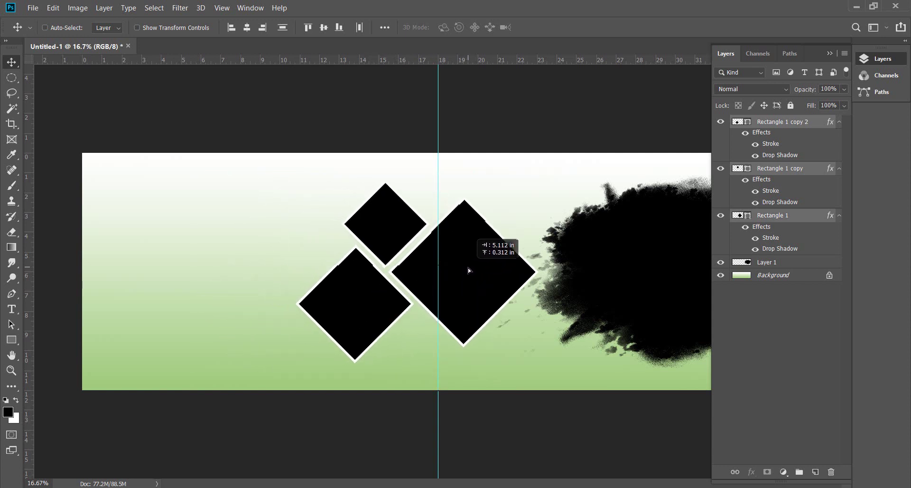
{"action": "left_click_drag", "start_coordinate": [464, 268], "coordinate": [443, 277]}
{"action": "key", "text": "ctrl+t"}
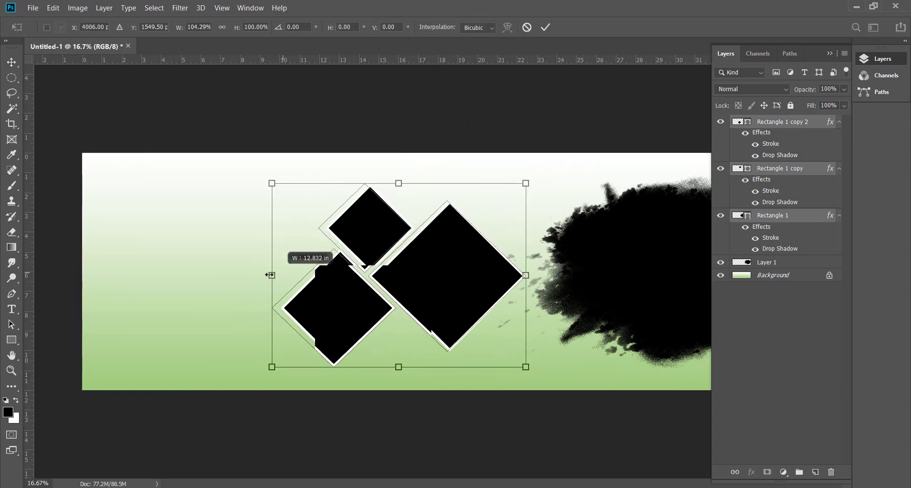
{"action": "left_click_drag", "start_coordinate": [282, 273], "coordinate": [263, 274]}
{"action": "key", "text": "ctrl+z"}
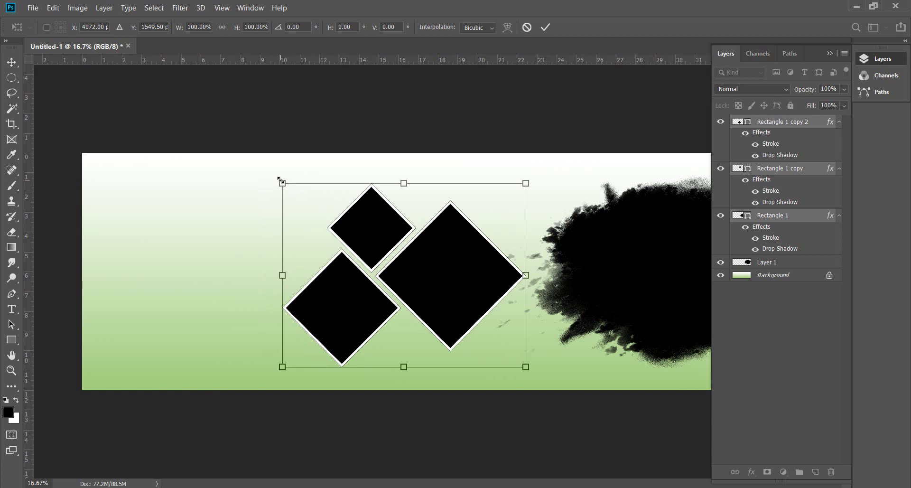
{"action": "left_click_drag", "start_coordinate": [281, 181], "coordinate": [252, 168]}
{"action": "key", "text": "Return"}
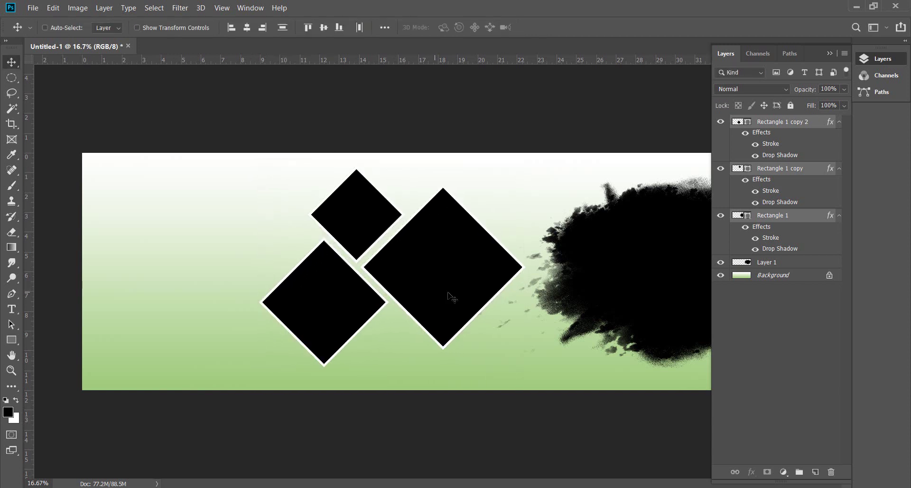
{"action": "left_click_drag", "start_coordinate": [448, 292], "coordinate": [452, 288]}
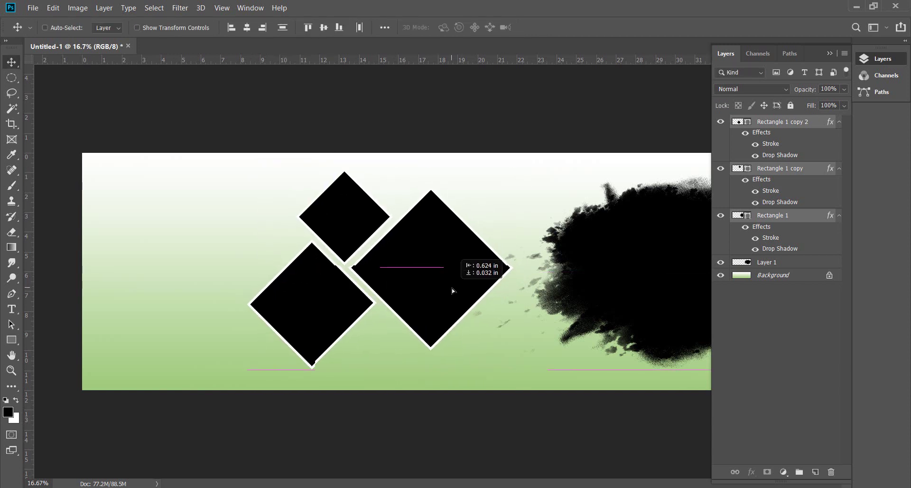
{"action": "left_click_drag", "start_coordinate": [452, 291], "coordinate": [453, 292]}
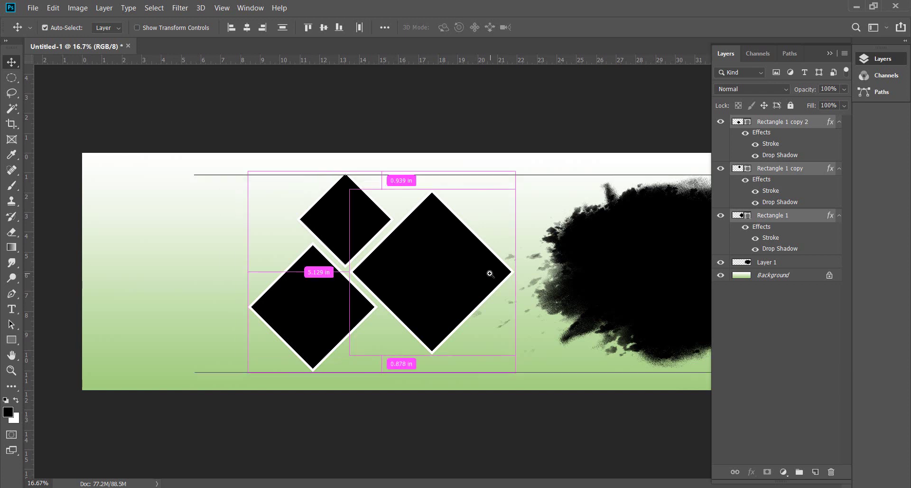
Select the large diamond's Rectangle 1 layer.
{"action": "scroll", "coordinate": [491, 275], "scroll_direction": "up", "scroll_amount": 1}
{"action": "right_click", "coordinate": [437, 266]}
{"action": "left_click", "coordinate": [458, 273]}
Place a slightly smaller copy of the large diamond behind it, peeking out on the right.
{"action": "left_click_drag", "start_coordinate": [458, 274], "coordinate": [498, 285]}
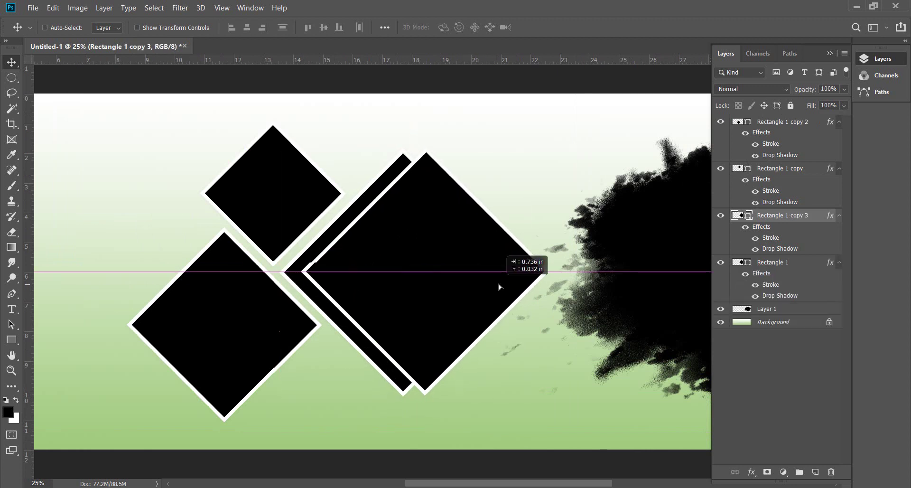
{"action": "key", "text": "ctrl+bracketleft"}
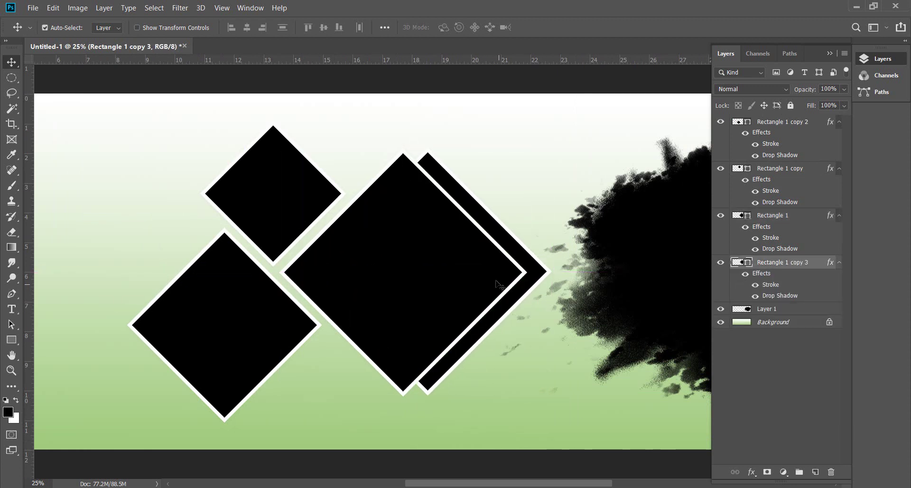
{"action": "key", "text": "ctrl+t"}
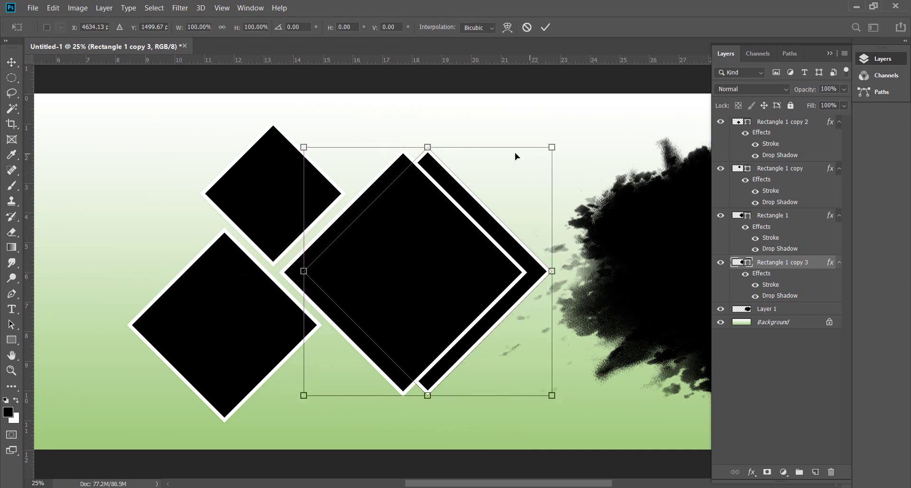
{"action": "left_click_drag", "start_coordinate": [553, 145], "coordinate": [482, 217]}
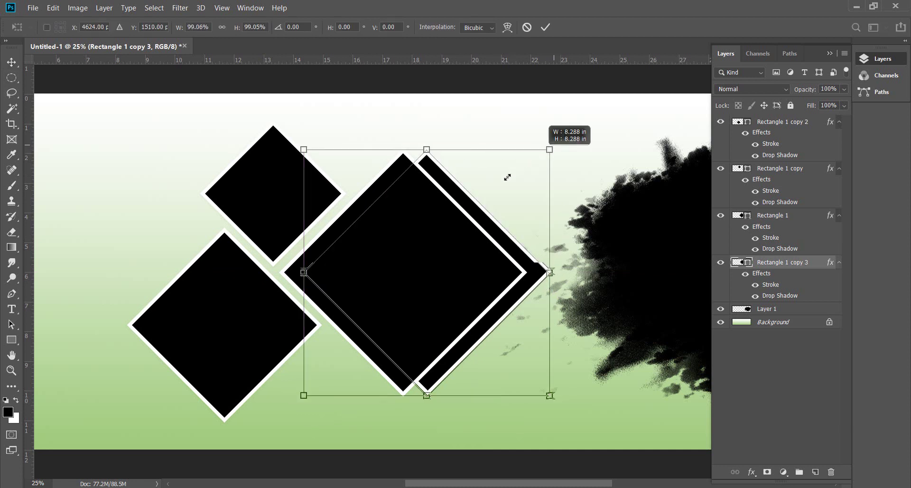
{"action": "key", "text": "Return"}
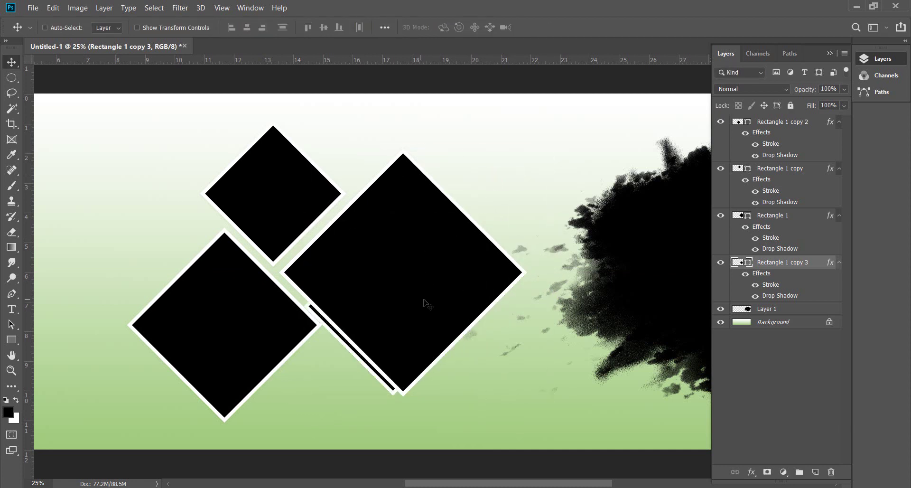
{"action": "left_click_drag", "start_coordinate": [429, 304], "coordinate": [501, 270]}
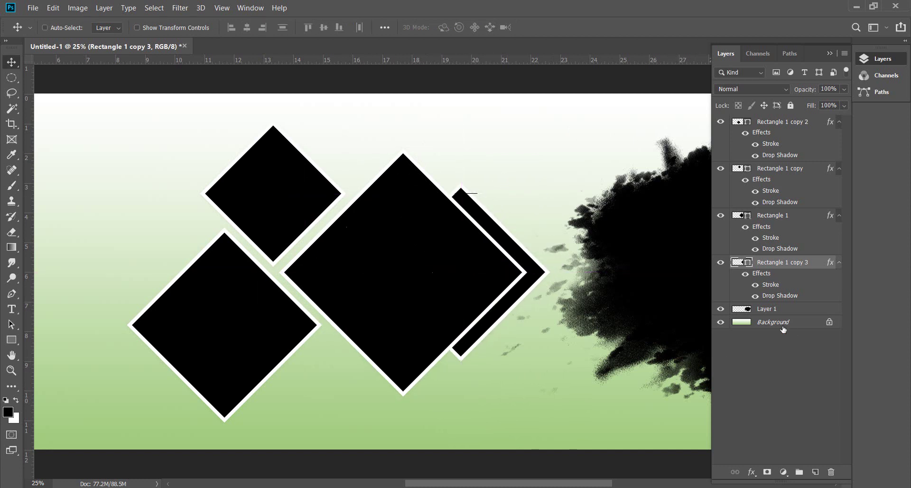
Increase Rectangle 1 copy 3's white Stroke effect size from 30 to 65 px.
{"action": "left_click", "coordinate": [751, 471]}
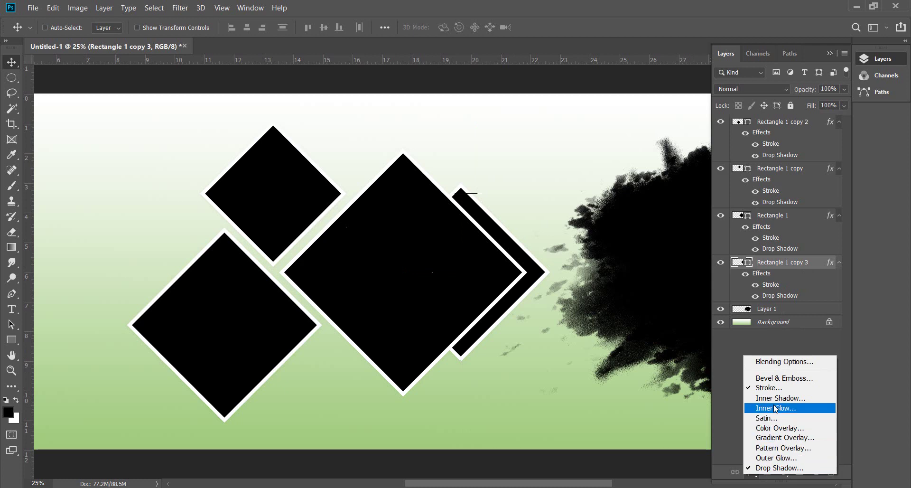
{"action": "left_click", "coordinate": [773, 388]}
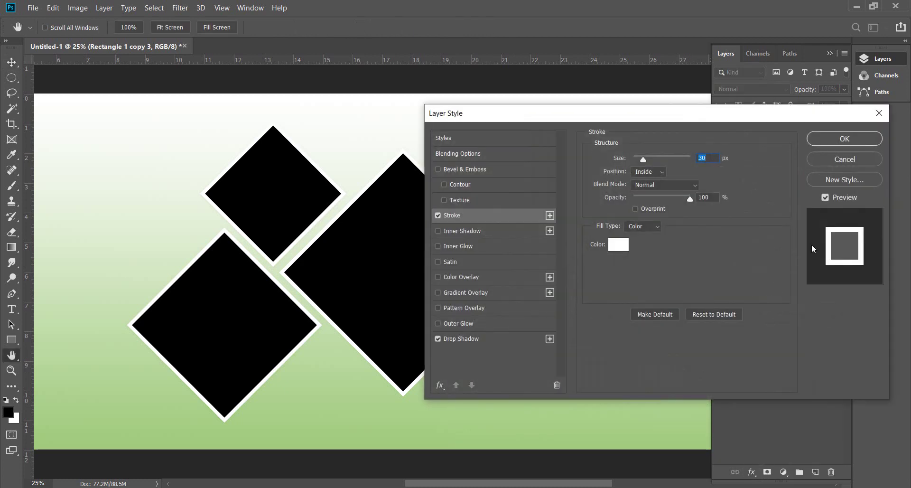
{"action": "left_click_drag", "start_coordinate": [657, 120], "coordinate": [526, 312]}
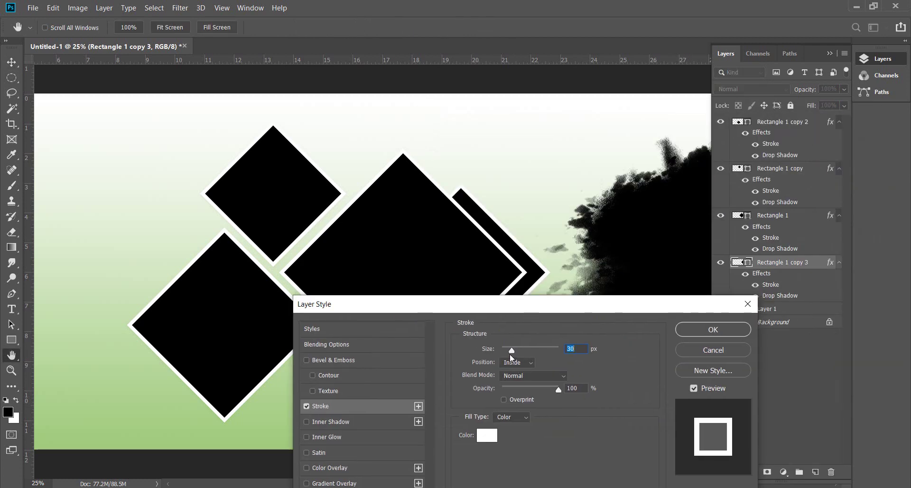
{"action": "left_click_drag", "start_coordinate": [515, 350], "coordinate": [521, 350]}
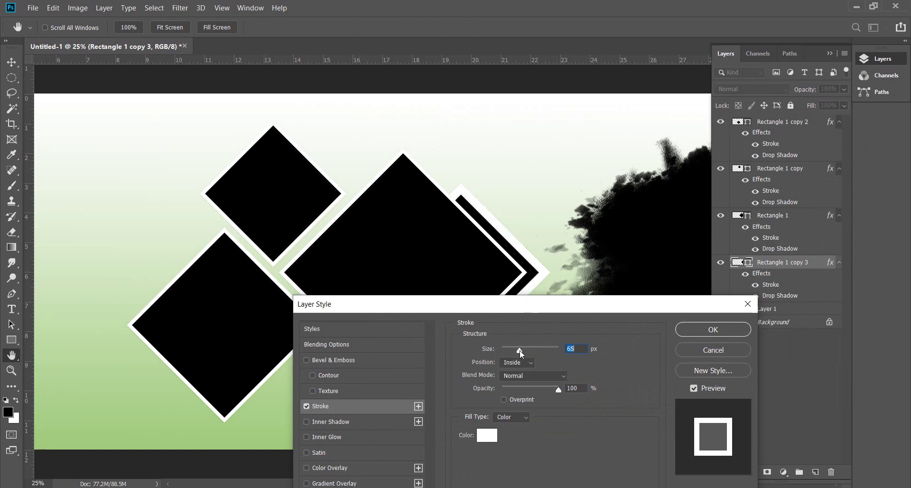
{"action": "left_click", "coordinate": [737, 331]}
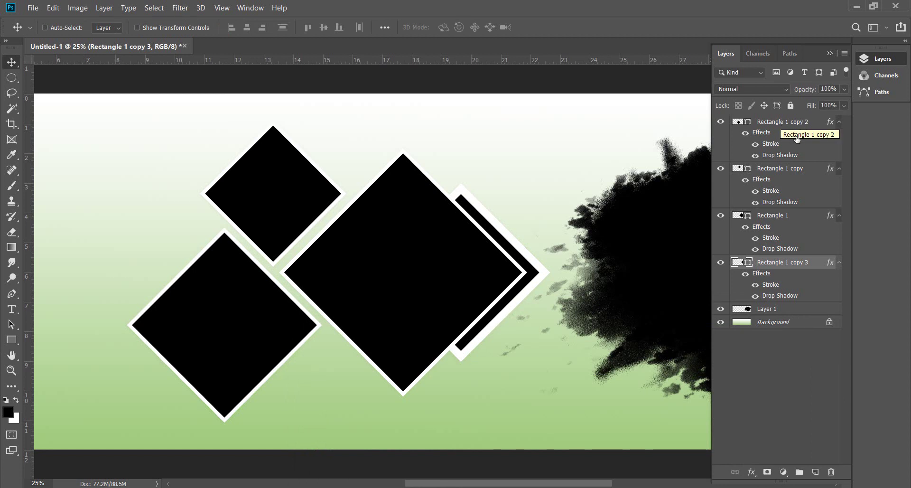
Keep Rectangle 1 copy 3 at 100% opacity and drop its fill to 0%.
{"action": "left_click", "coordinate": [845, 89]}
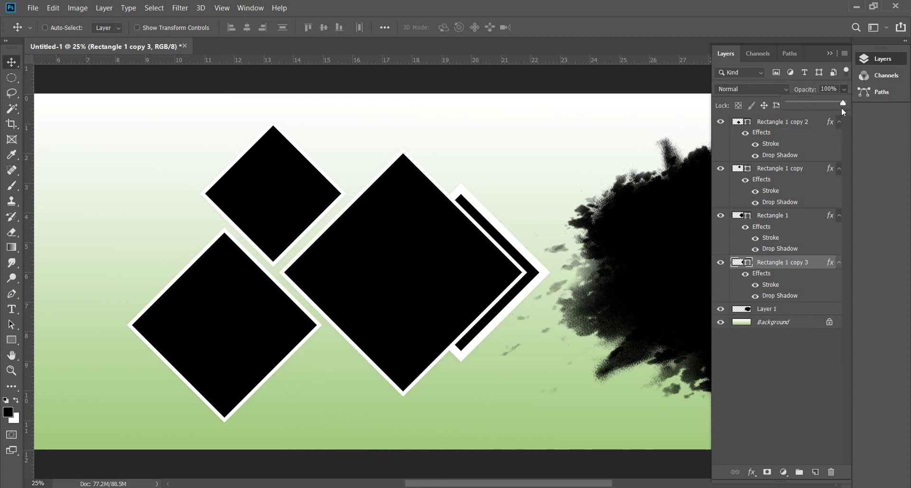
{"action": "mouse_move", "coordinate": [817, 105]}
{"action": "left_mouse_down"}
{"action": "mouse_move", "coordinate": [809, 104]}
{"action": "mouse_move", "coordinate": [878, 105]}
{"action": "left_mouse_up"}
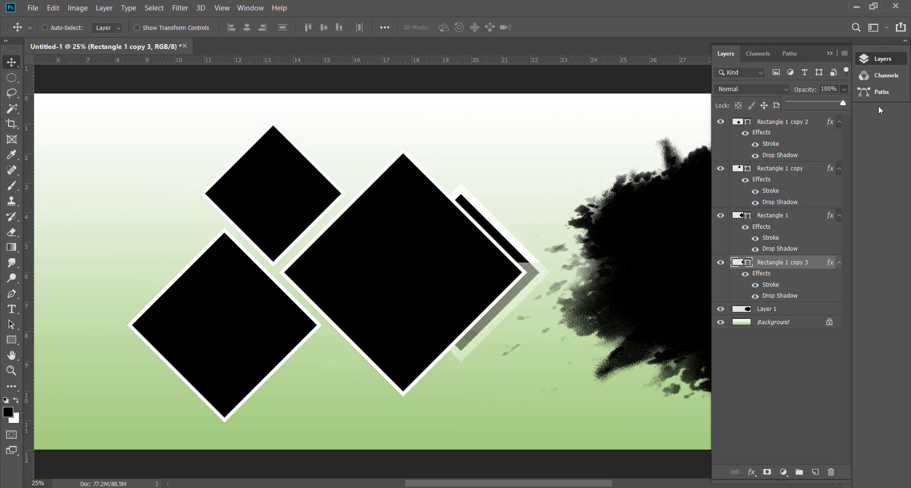
{"action": "left_click", "coordinate": [764, 105]}
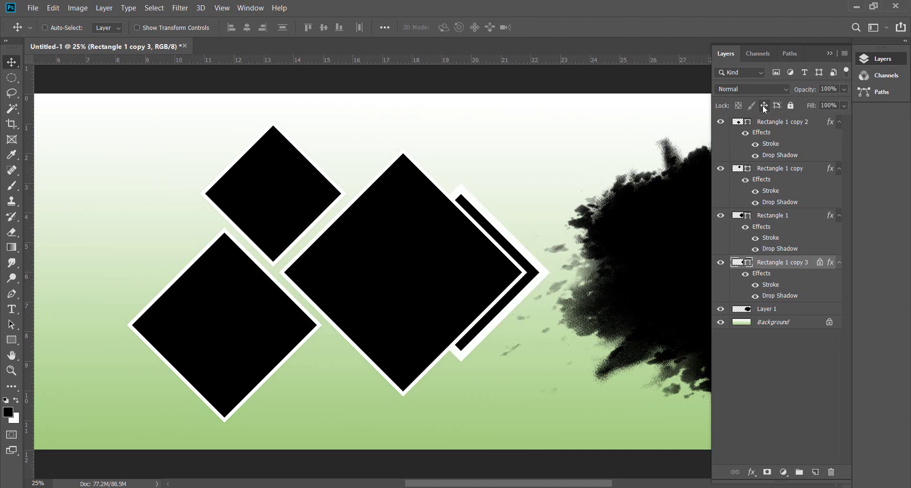
{"action": "left_click", "coordinate": [763, 105]}
{"action": "left_click", "coordinate": [843, 105]}
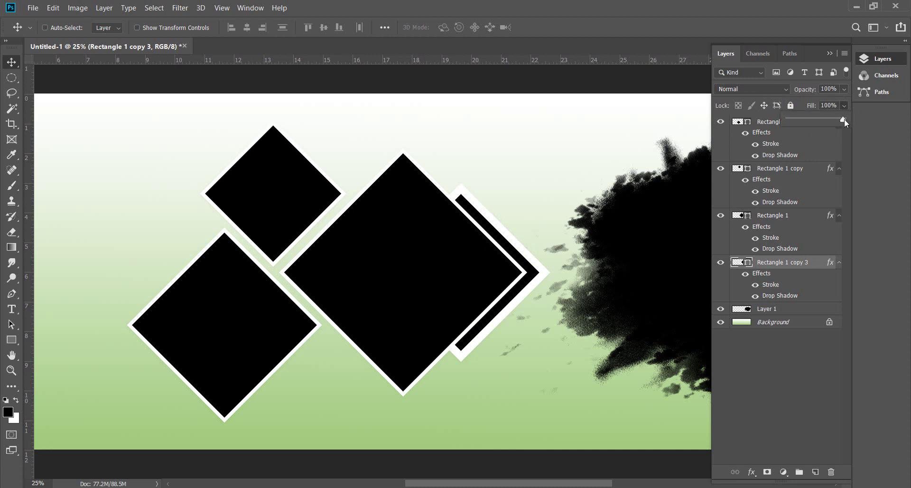
{"action": "left_click_drag", "start_coordinate": [819, 122], "coordinate": [813, 122]}
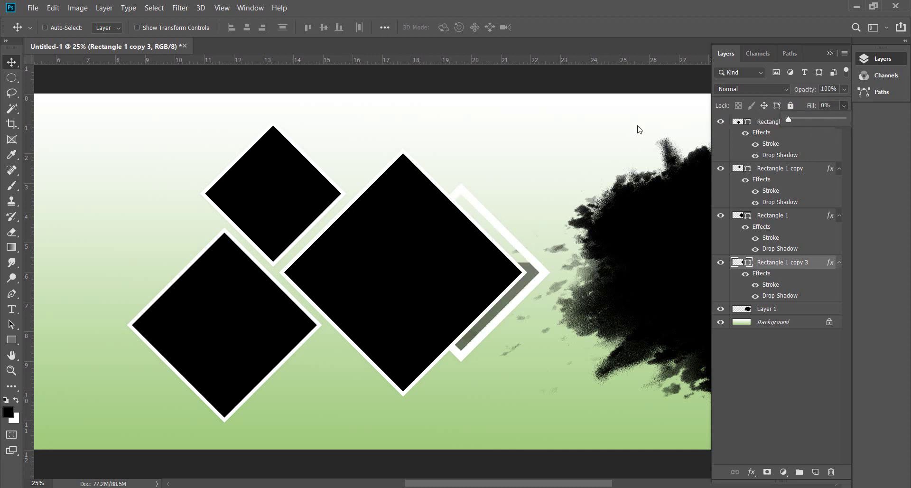
{"action": "left_click", "coordinate": [533, 385]}
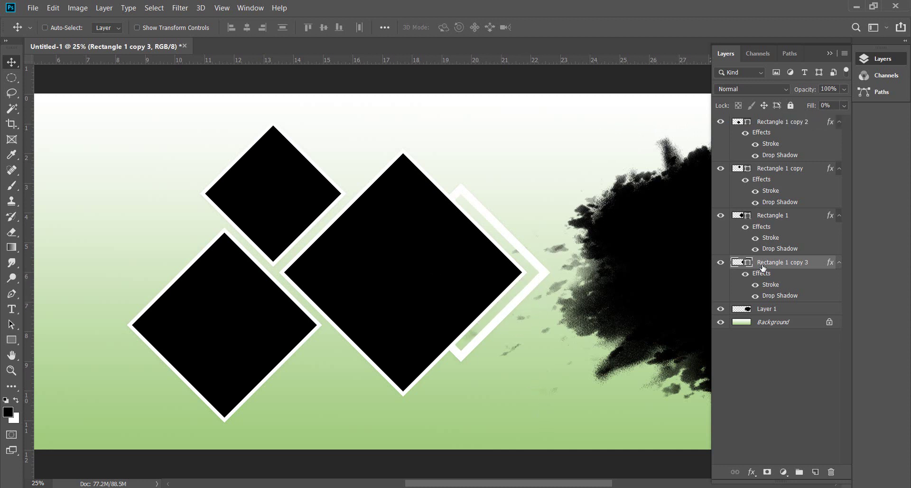
Change the back diamond's stroke colour to dark green #619239.
{"action": "double_click", "coordinate": [770, 285]}
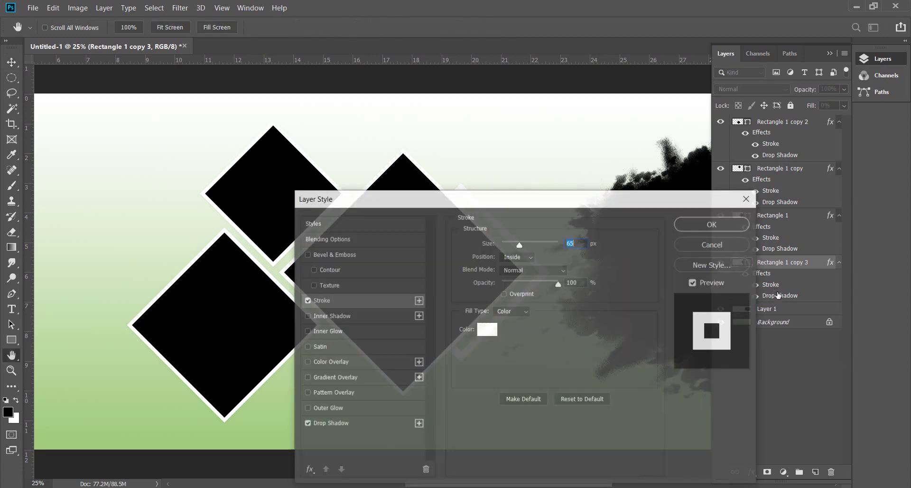
{"action": "left_click_drag", "start_coordinate": [572, 200], "coordinate": [887, 101]}
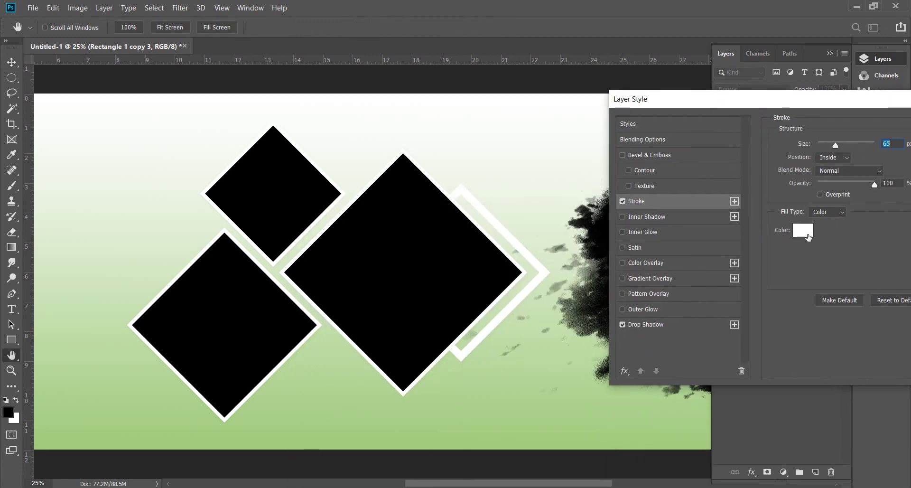
{"action": "left_click", "coordinate": [808, 237]}
{"action": "left_click", "coordinate": [562, 362]}
{"action": "left_click", "coordinate": [344, 404]}
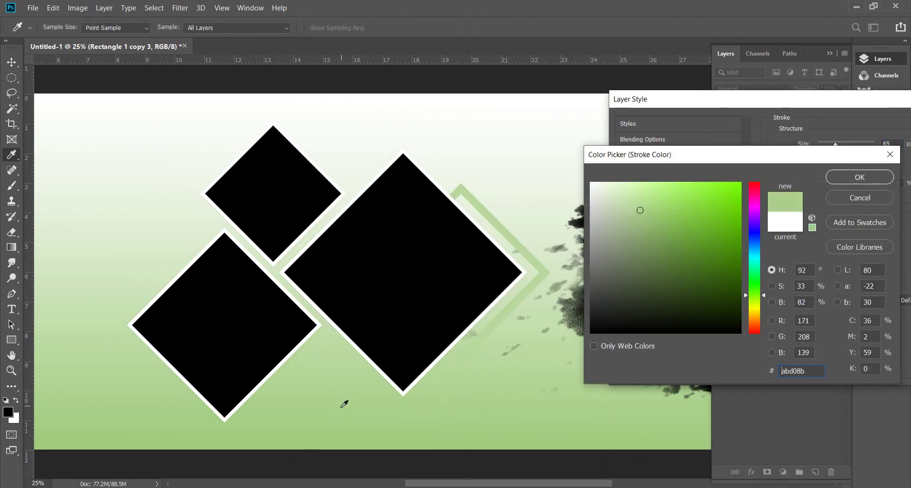
{"action": "left_click_drag", "start_coordinate": [455, 419], "coordinate": [584, 436]}
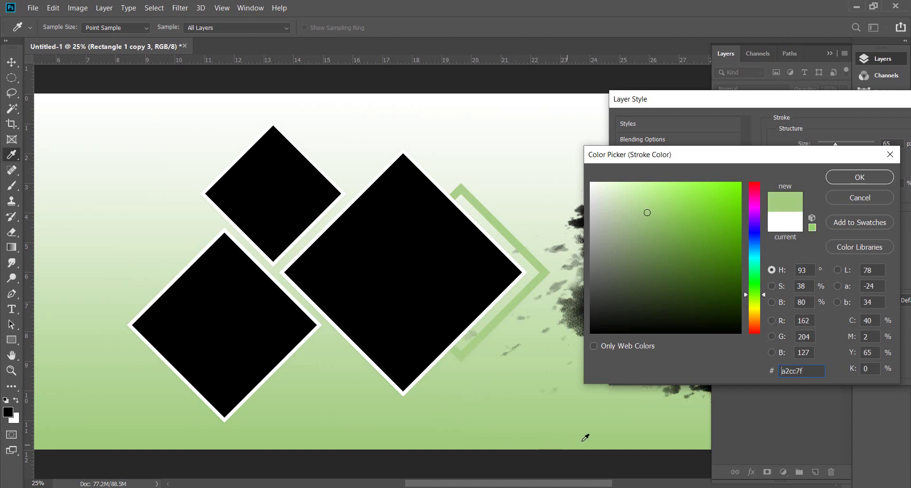
{"action": "left_click_drag", "start_coordinate": [675, 244], "coordinate": [683, 247]}
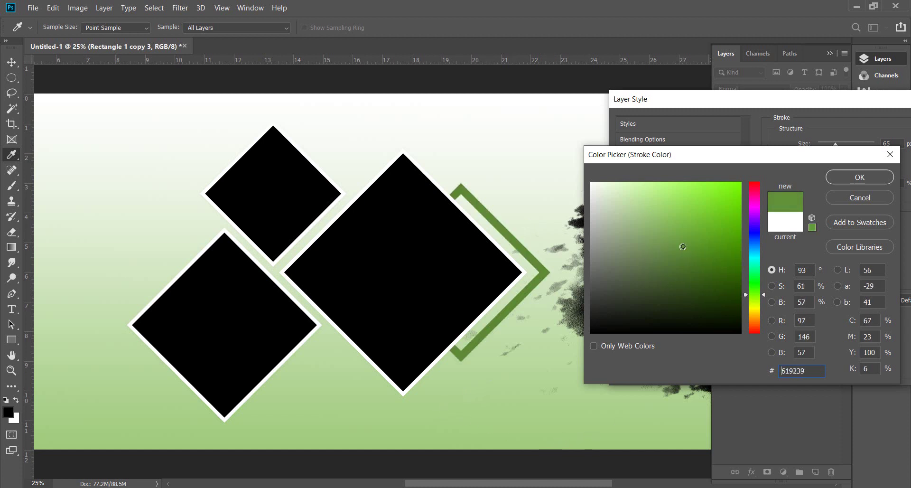
{"action": "left_click", "coordinate": [877, 177]}
{"action": "left_click_drag", "start_coordinate": [752, 99], "coordinate": [502, 136]}
{"action": "left_click", "coordinate": [789, 164]}
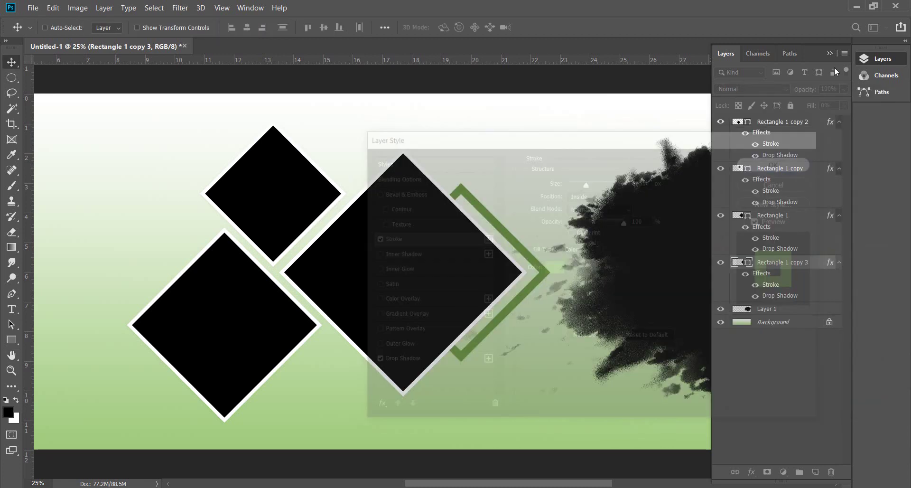
Close the Layers panel group, fit the banner on screen, and select Layer 1, the black splash.
{"action": "right_click", "coordinate": [452, 217]}
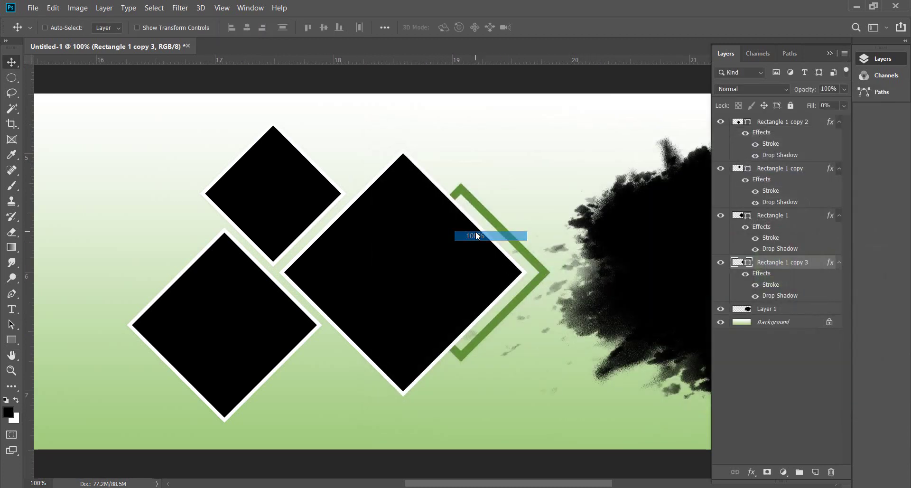
{"action": "left_click", "coordinate": [468, 232]}
{"action": "right_click", "coordinate": [459, 218]}
{"action": "left_click", "coordinate": [476, 231]}
{"action": "key", "text": "ctrl+minus"}
{"action": "key", "text": "ctrl+minus"}
{"action": "key", "text": "ctrl+minus"}
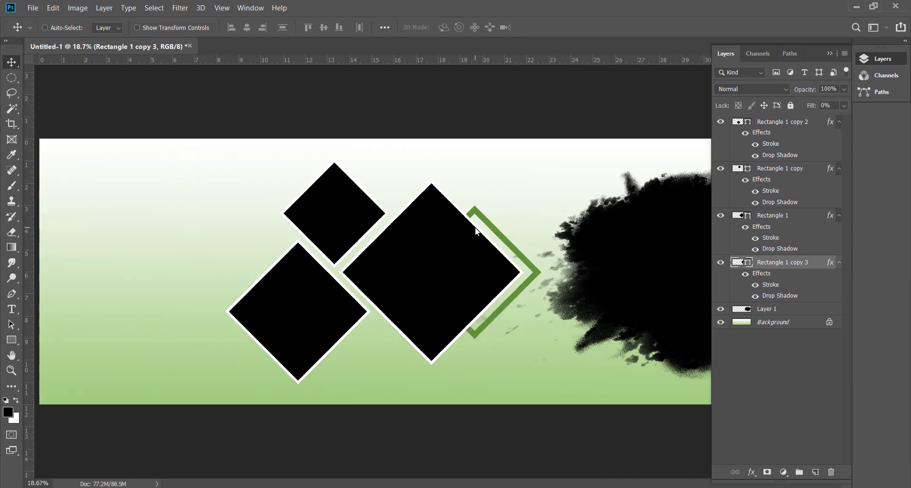
{"action": "key", "text": "ctrl+minus"}
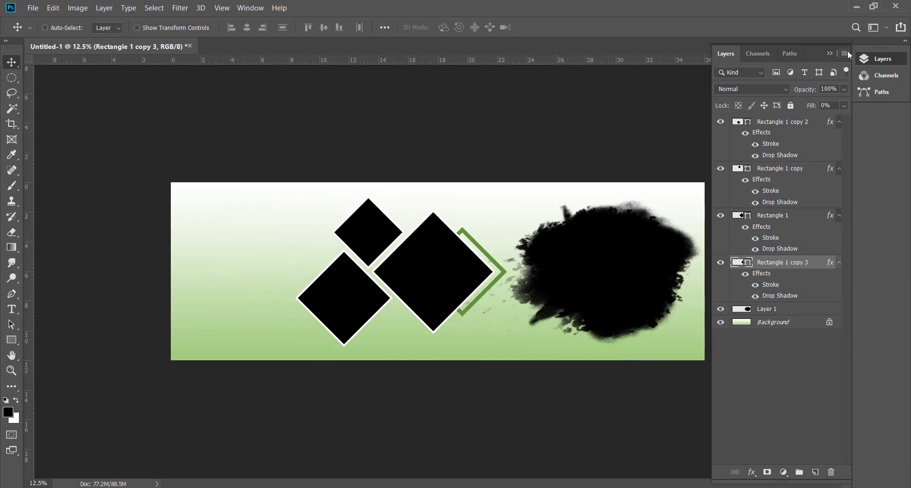
{"action": "left_click", "coordinate": [845, 53]}
{"action": "left_click", "coordinate": [846, 441]}
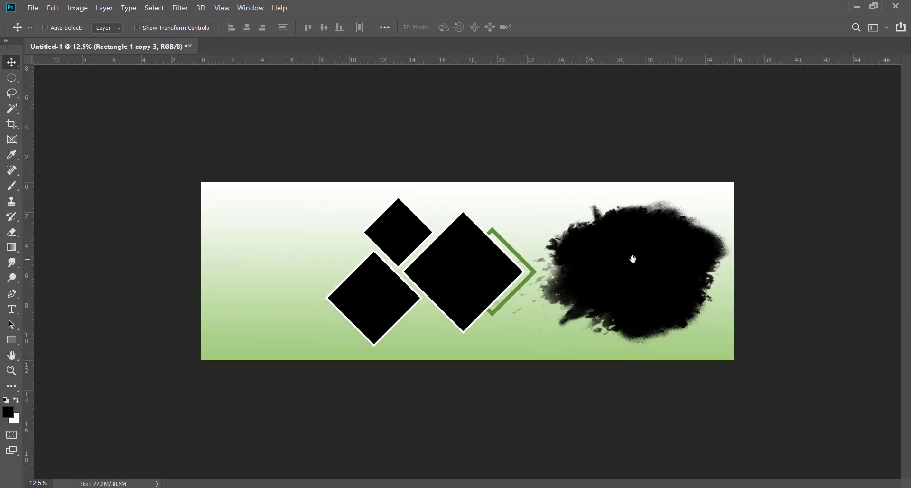
{"action": "key", "text": "ctrl+0"}
{"action": "left_click", "coordinate": [721, 273], "text": "ctrl"}
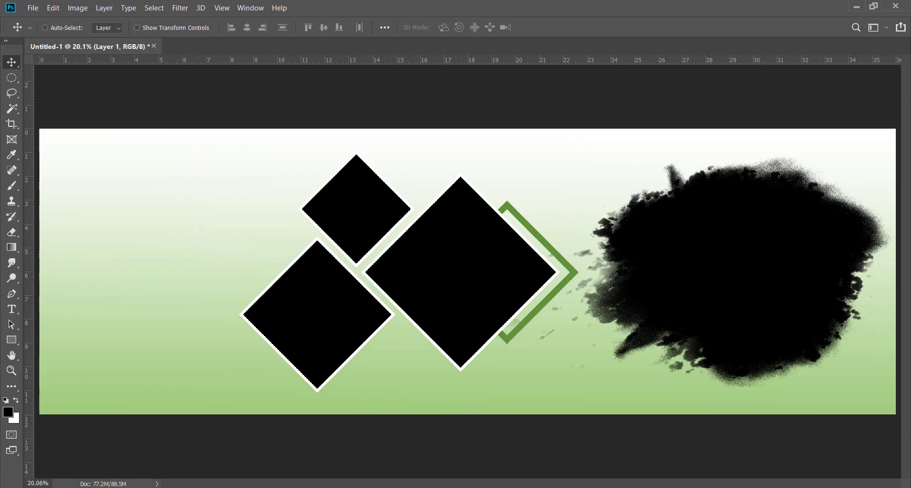
{"action": "key", "text": "alt+Tab"}
Place the couple photo, clip it into the black splash, and enlarge it to about 29%.
{"action": "mouse_move", "coordinate": [440, 392]}
{"action": "left_mouse_down"}
{"action": "mouse_move", "coordinate": [415, 469]}
{"action": "mouse_move", "coordinate": [728, 297]}
{"action": "mouse_move", "coordinate": [727, 319]}
{"action": "mouse_move", "coordinate": [785, 318]}
{"action": "mouse_move", "coordinate": [895, 293]}
{"action": "left_mouse_up"}
{"action": "key", "text": "Return"}
{"action": "key", "text": "ctrl+alt+g"}
{"action": "key", "text": "ctrl+t"}
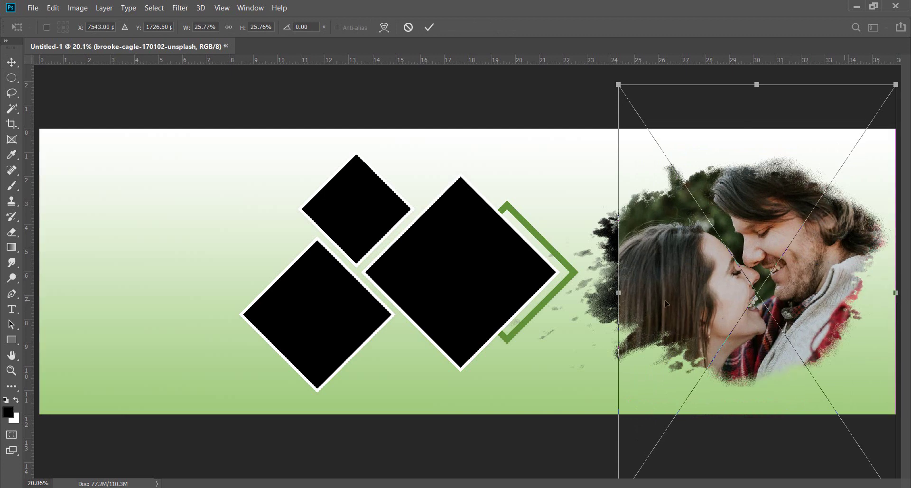
{"action": "left_click_drag", "start_coordinate": [618, 292], "coordinate": [586, 293]}
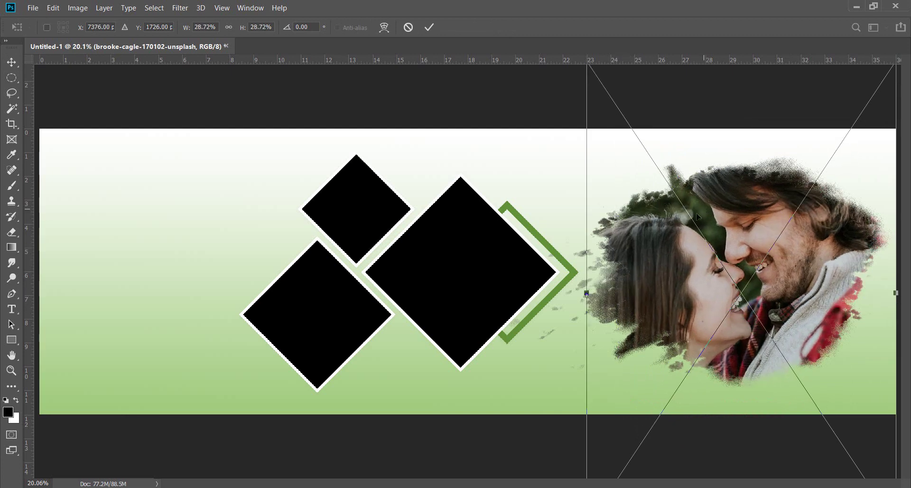
{"action": "left_click_drag", "start_coordinate": [698, 216], "coordinate": [689, 221]}
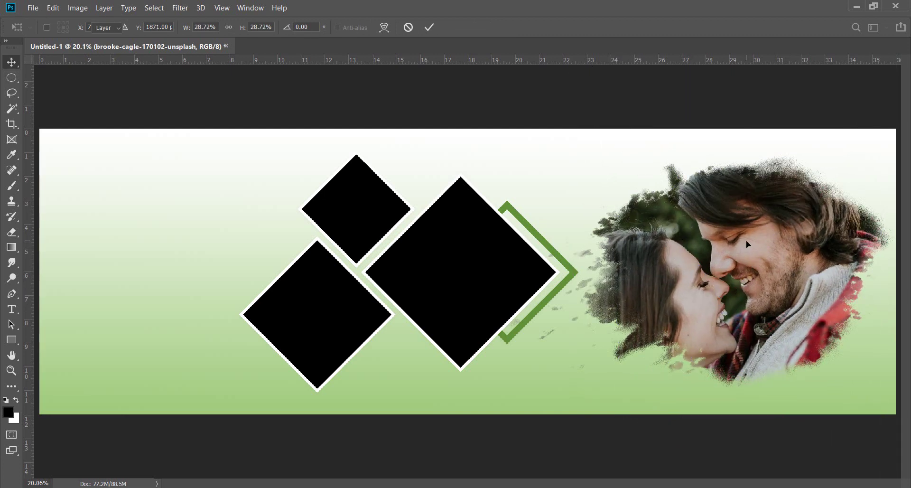
{"action": "key", "text": "Return"}
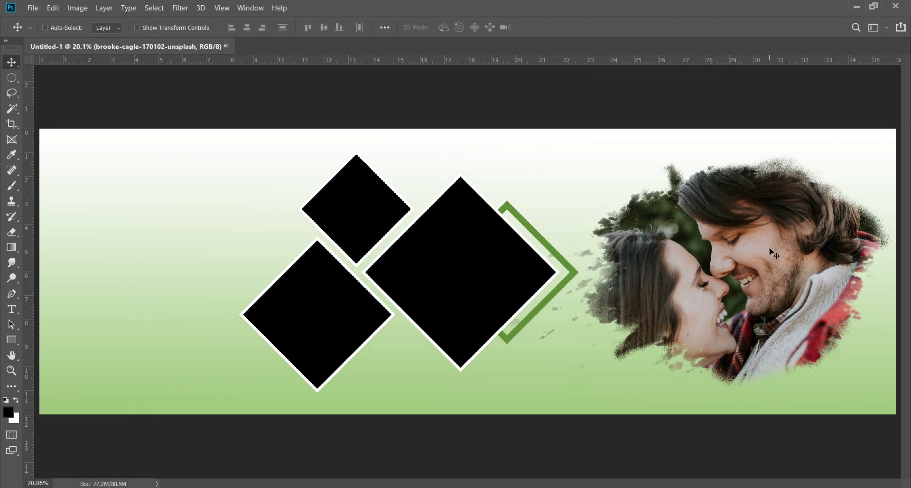
{"action": "left_click_drag", "start_coordinate": [770, 249], "coordinate": [777, 257]}
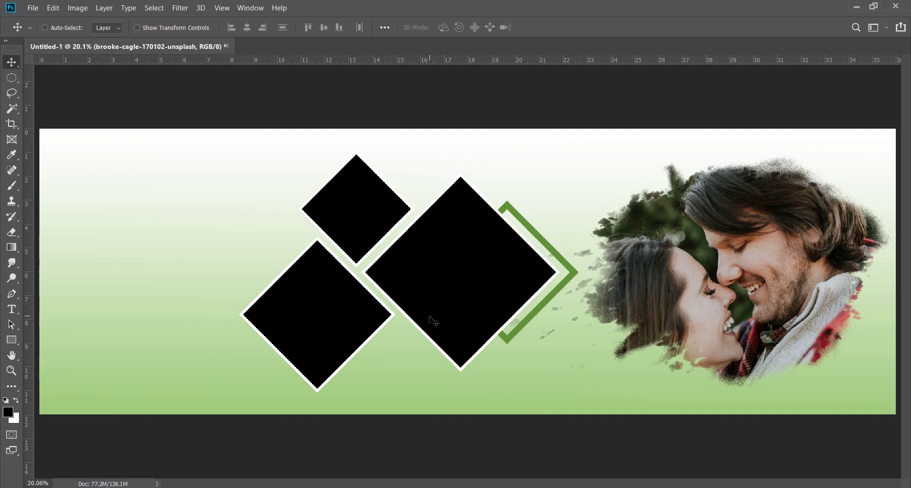
{"action": "right_click", "coordinate": [397, 371]}
Select the Background layer and set the Type tool colour to black (000000).
{"action": "left_click", "coordinate": [406, 378]}
{"action": "key", "text": "t"}
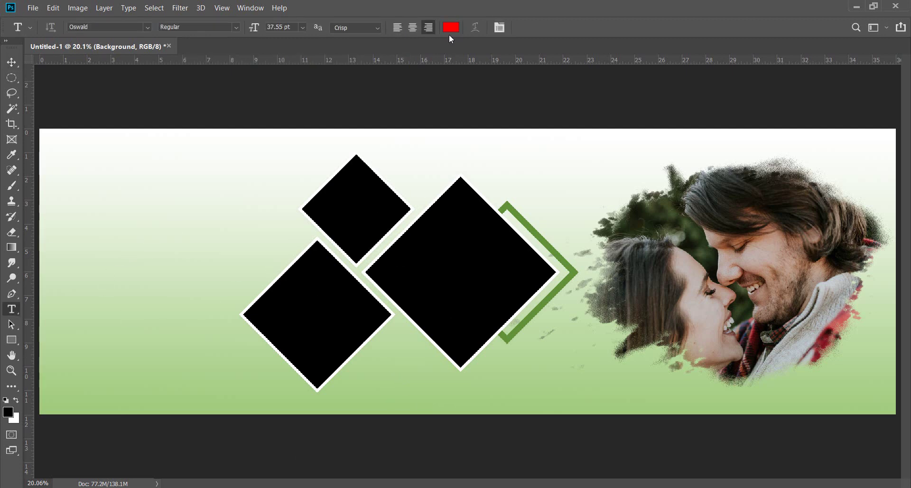
{"action": "left_click", "coordinate": [452, 28]}
{"action": "type", "text": "000000"}
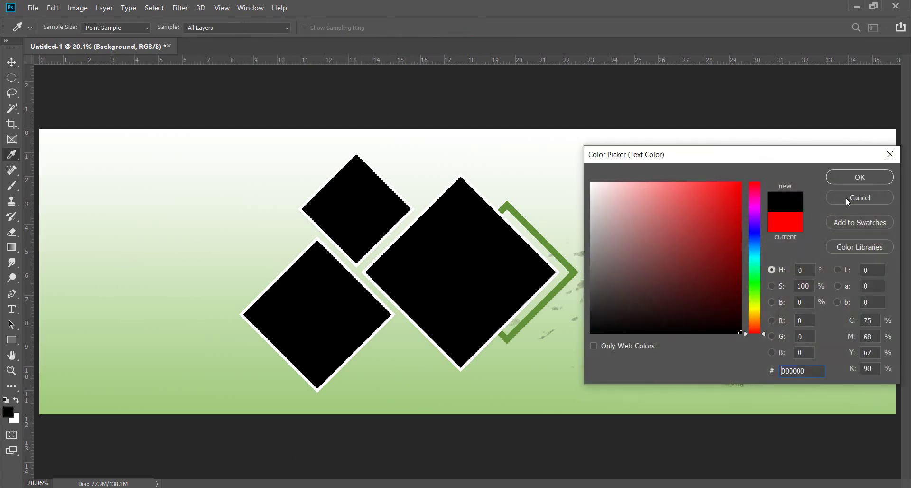
{"action": "left_click", "coordinate": [859, 177]}
Type SWEET MEMORIES below the diamonds and centre it beneath them.
{"action": "left_click", "coordinate": [381, 386]}
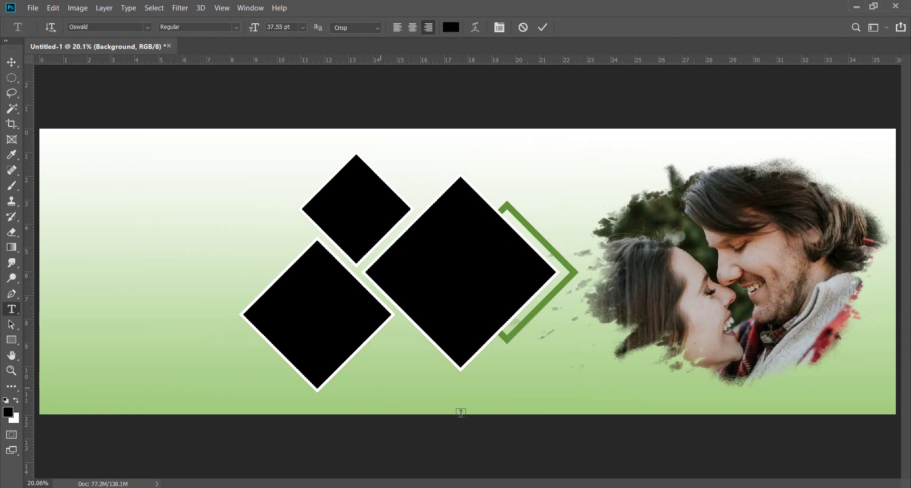
{"action": "type", "text": "LOREM IPSUMSWEE"}
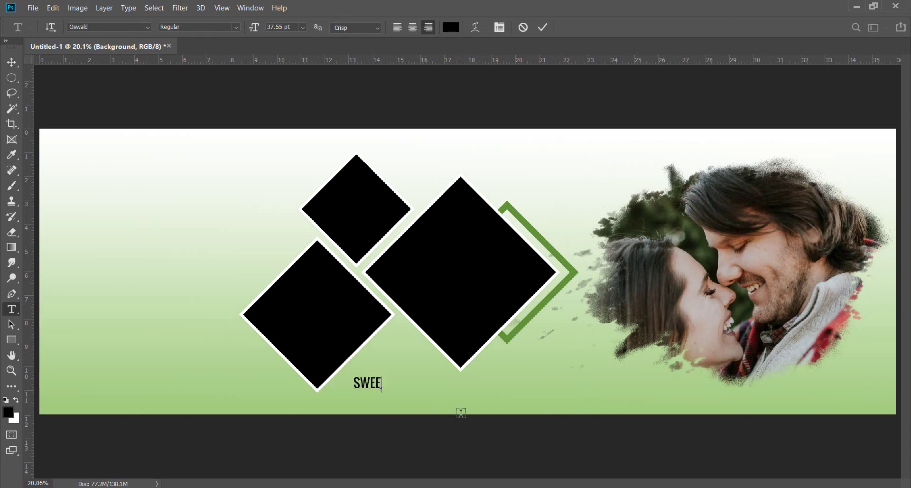
{"action": "type", "text": "T MEMO"}
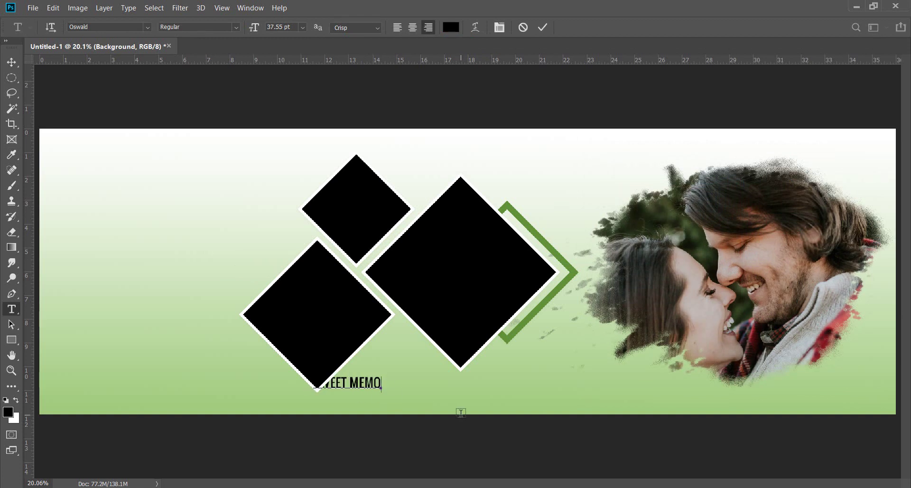
{"action": "type", "text": "T"}
{"action": "key", "text": "BackSpace"}
{"action": "type", "text": "R"}
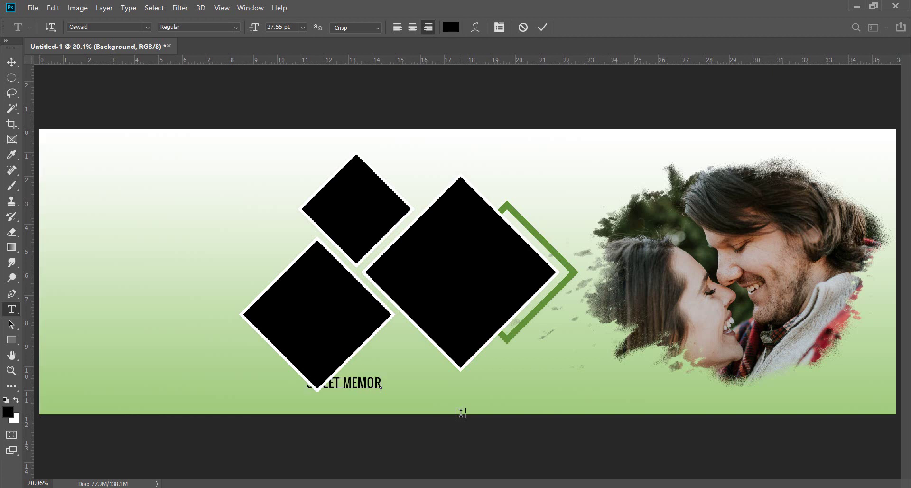
{"action": "type", "text": "IES"}
{"action": "key", "text": "ctrl+Return"}
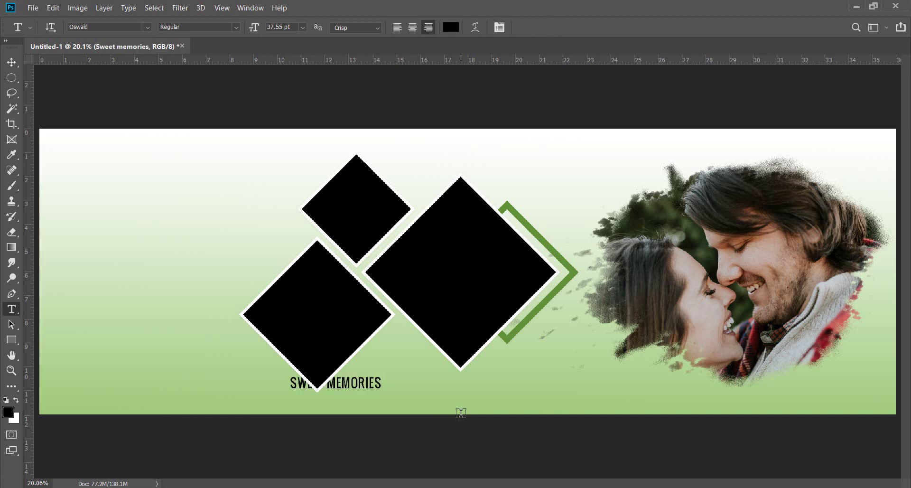
{"action": "key", "text": "v"}
{"action": "left_click_drag", "start_coordinate": [376, 385], "coordinate": [439, 376]}
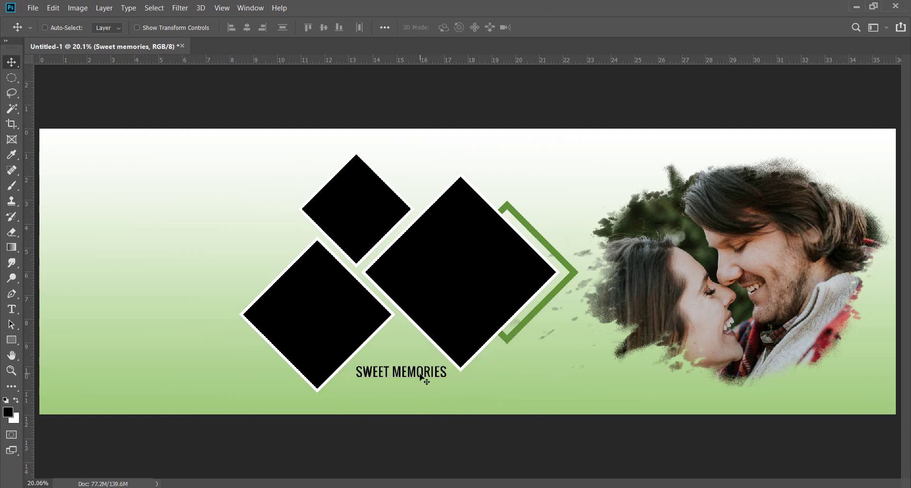
Sample the bracket's green as the text colour, then undo the change.
{"action": "key", "text": "t"}
{"action": "left_click", "coordinate": [453, 27]}
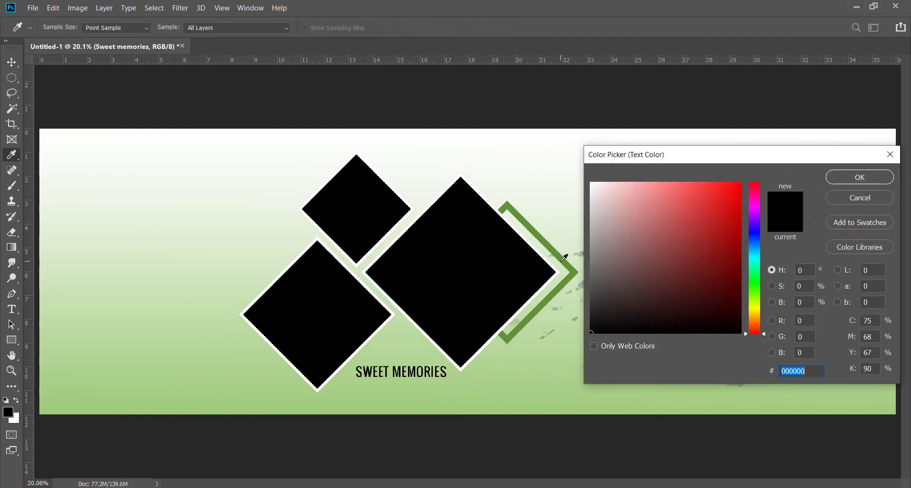
{"action": "left_click", "coordinate": [563, 259]}
{"action": "left_click", "coordinate": [859, 177]}
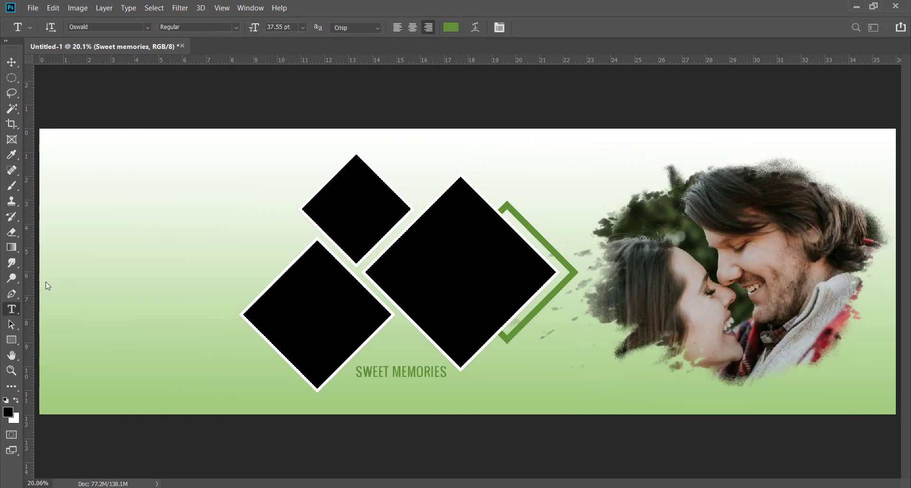
{"action": "key", "text": "v"}
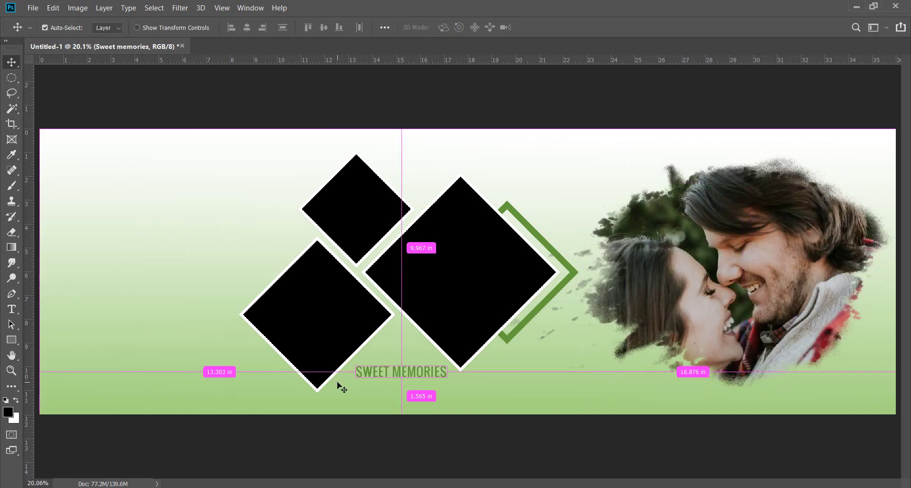
{"action": "key", "text": "t"}
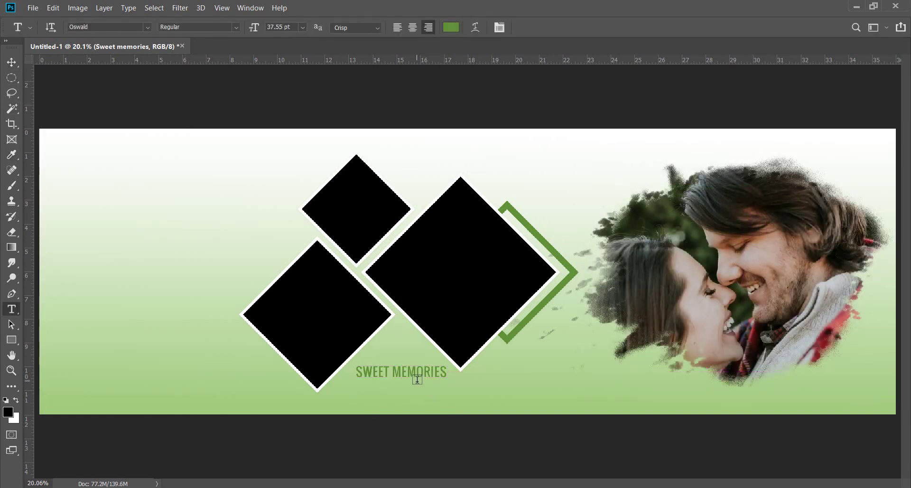
{"action": "key", "text": "ctrl+z"}
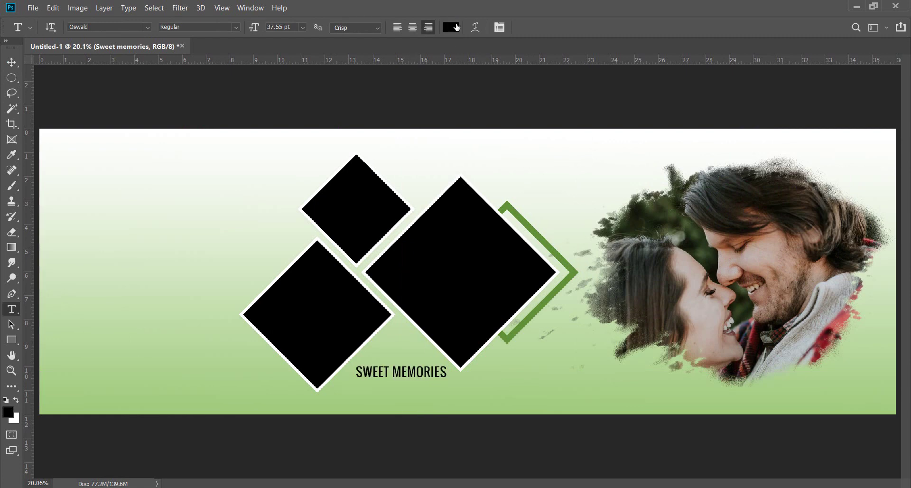
Select all the SWEET MEMORIES text and apply the dark green #619239.
{"action": "left_click", "coordinate": [456, 27]}
{"action": "left_click", "coordinate": [577, 273]}
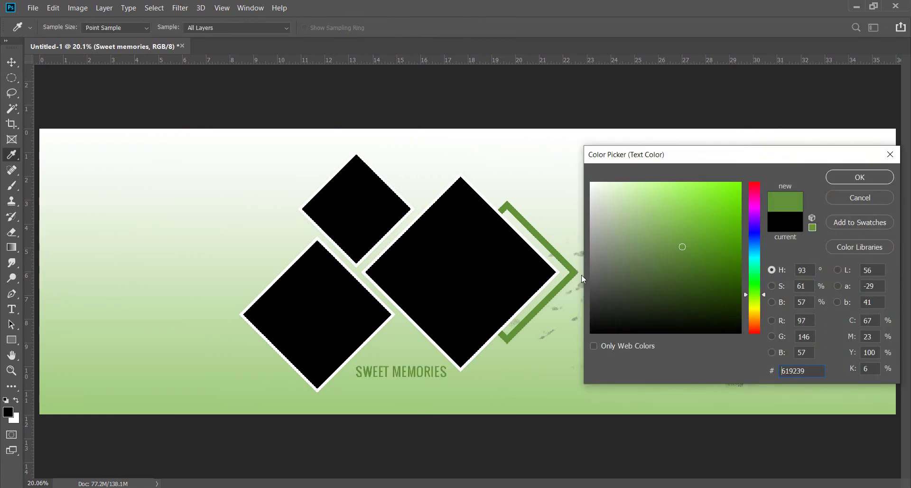
{"action": "left_click", "coordinate": [838, 177]}
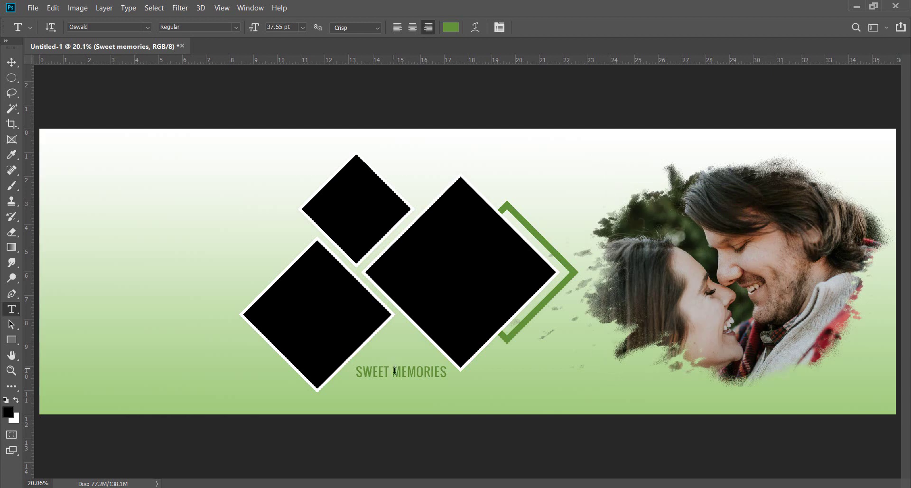
{"action": "left_click", "coordinate": [395, 371]}
{"action": "key", "text": "ctrl+a"}
{"action": "key", "text": "ctrl+c"}
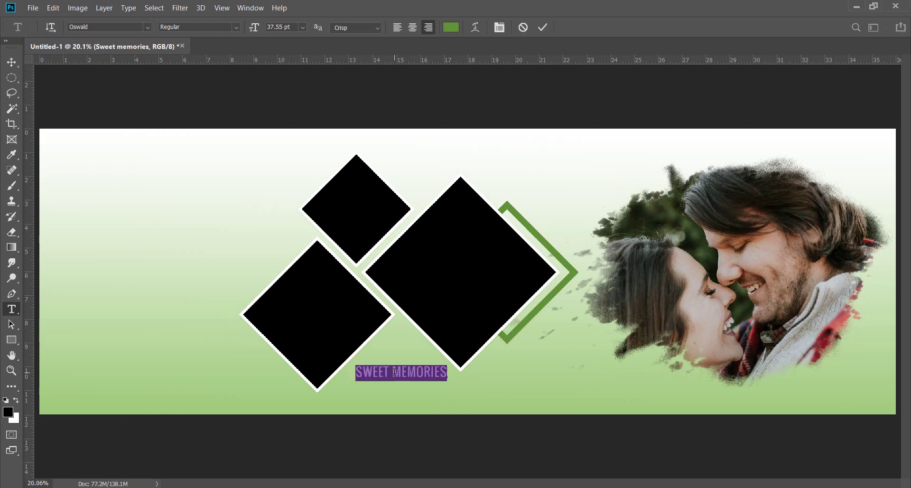
{"action": "left_click", "coordinate": [540, 29]}
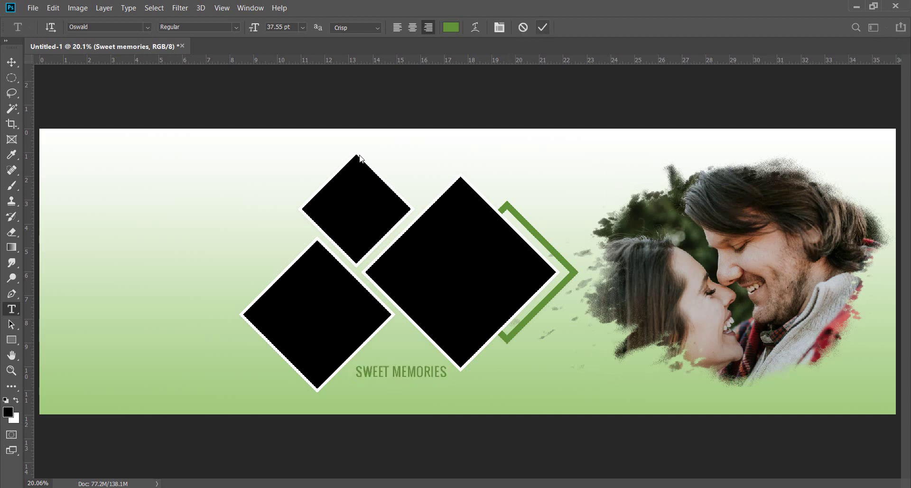
Add a text line below the heading with SWEET MEMORIES repeated several times.
{"action": "left_click", "coordinate": [511, 383]}
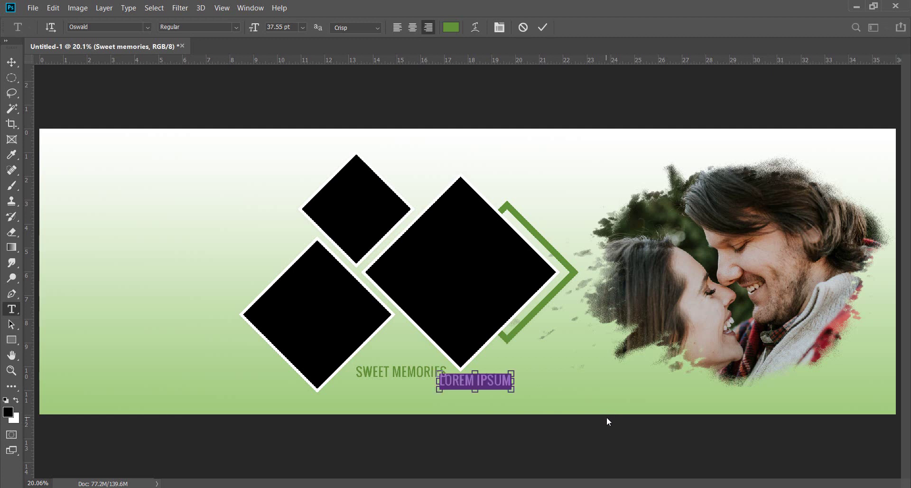
{"action": "key", "text": "ctrl+v"}
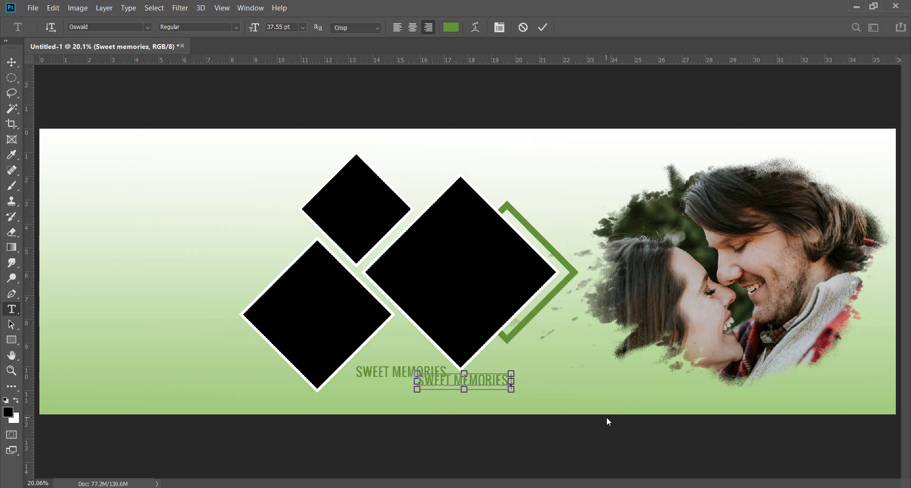
{"action": "key", "text": "ctrl+v"}
{"action": "key", "text": "ctrl+v"}
{"action": "key", "text": "ctrl+v"}
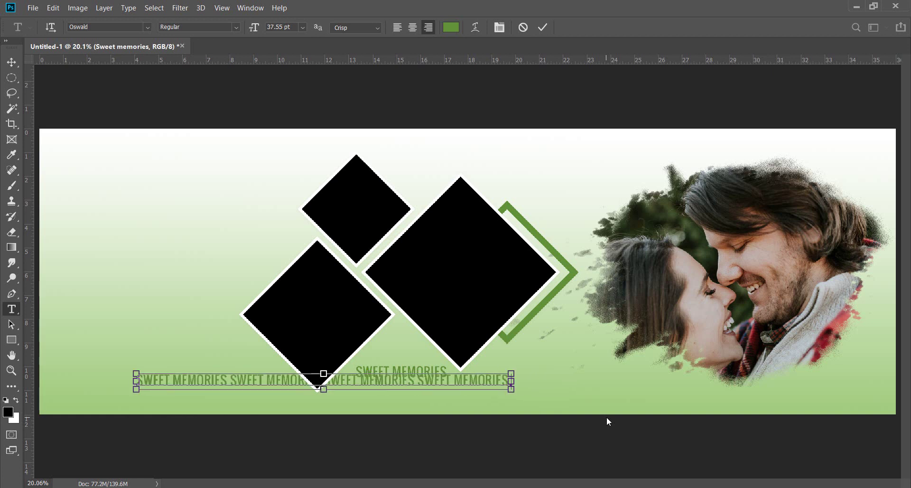
{"action": "key", "text": "ctrl+v"}
{"action": "key", "text": "ctrl+v"}
{"action": "key", "text": "ctrl+Return"}
Shrink the repeated line to under half size and place it just under the heading.
{"action": "key", "text": "ctrl+t"}
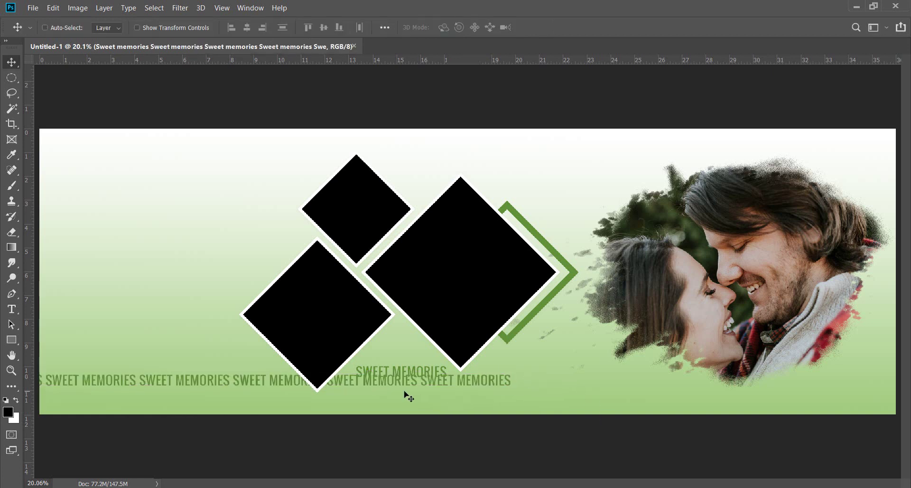
{"action": "left_click_drag", "start_coordinate": [407, 394], "coordinate": [637, 423]}
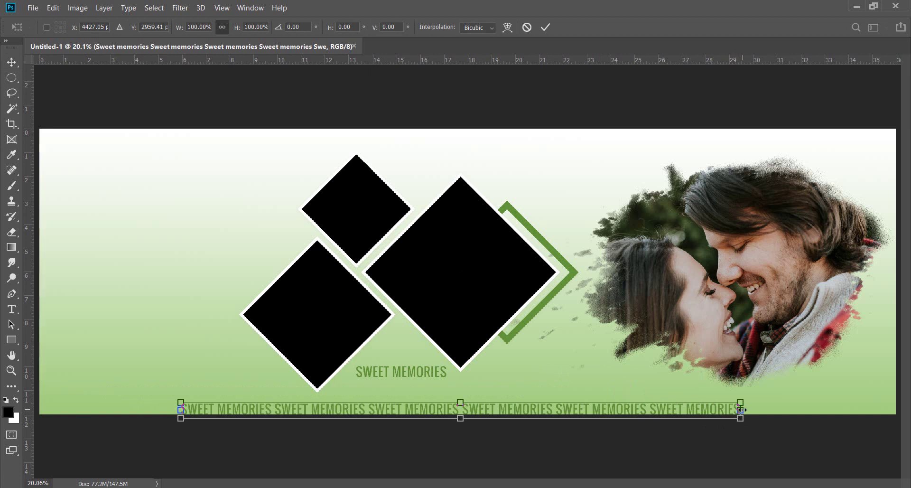
{"action": "left_click_drag", "start_coordinate": [735, 416], "coordinate": [425, 402]}
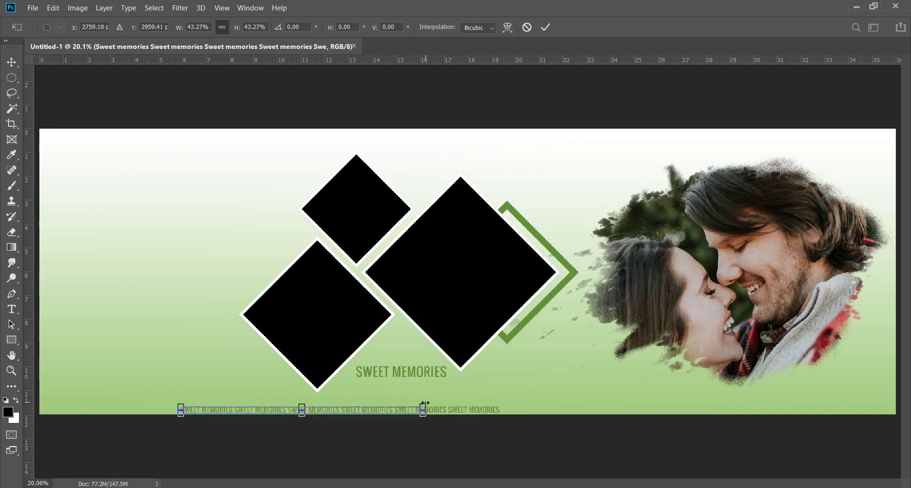
{"action": "key", "text": "Return"}
{"action": "left_click_drag", "start_coordinate": [345, 411], "coordinate": [531, 386]}
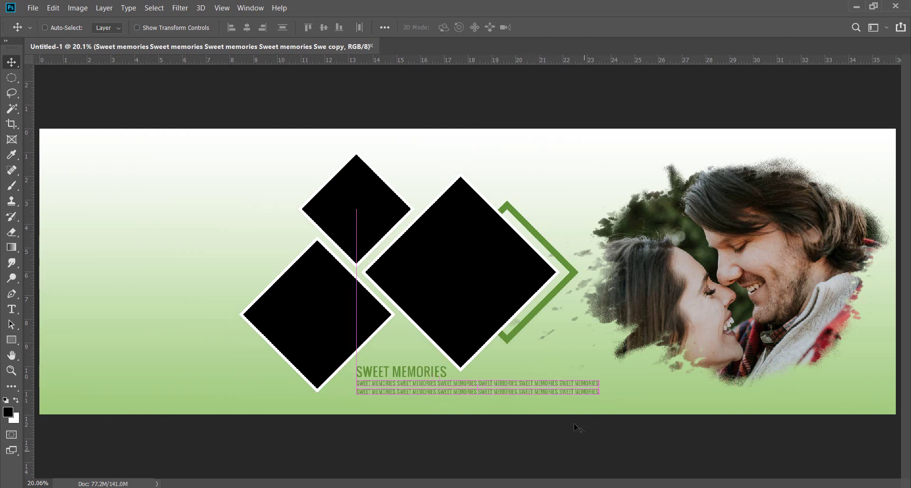
Nudge the second repeated line up and fade it to 50% opacity.
{"action": "key", "text": "shift+Up"}
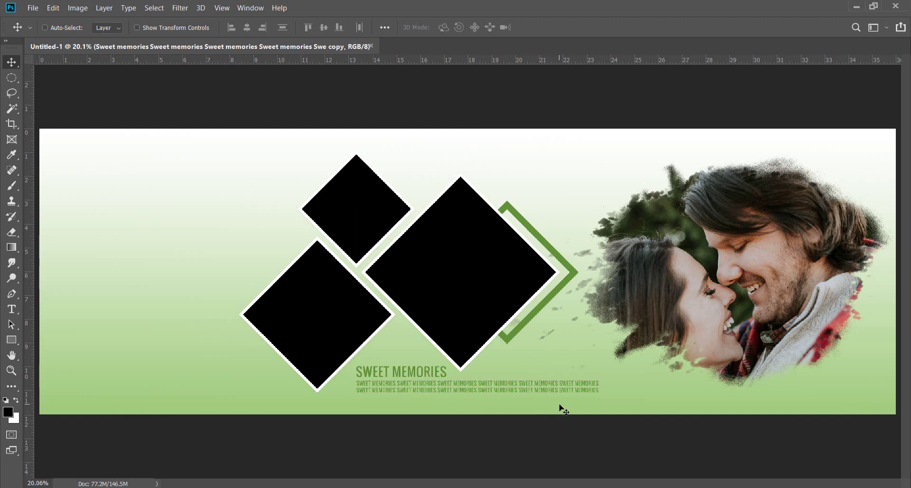
{"action": "key", "text": "5"}
{"action": "right_click", "coordinate": [412, 292]}
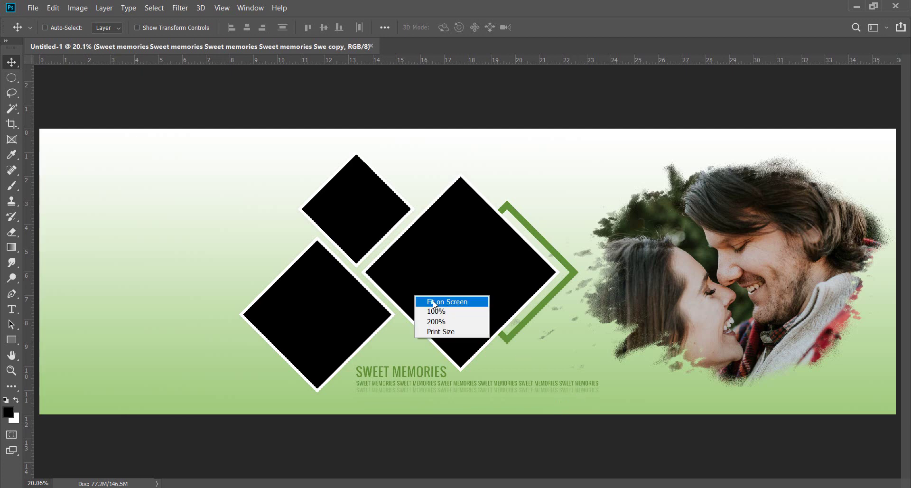
{"action": "left_click", "coordinate": [433, 301]}
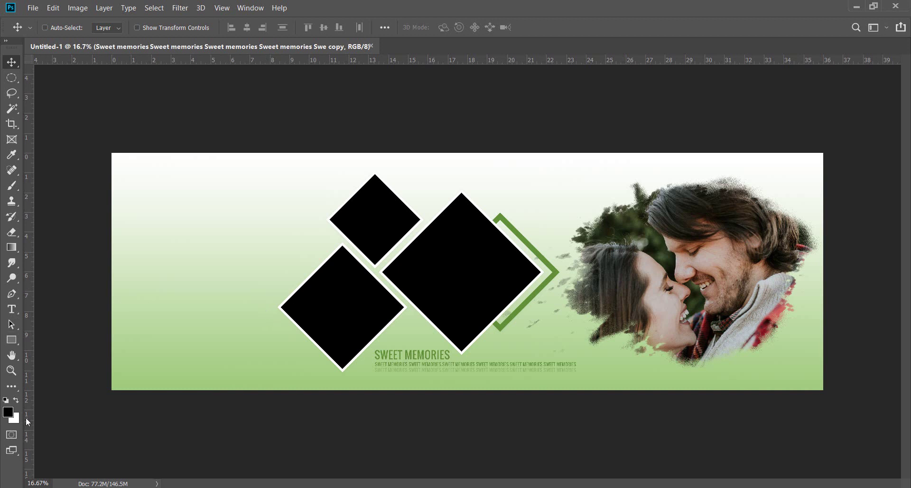
Draw a large black circle and move it to the banner's top-left corner.
{"action": "left_click", "coordinate": [16, 344]}
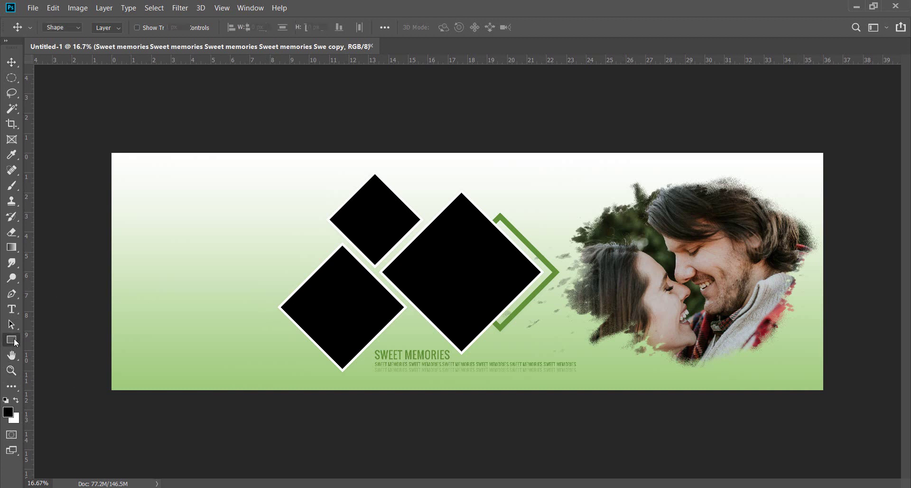
{"action": "left_click", "coordinate": [67, 363]}
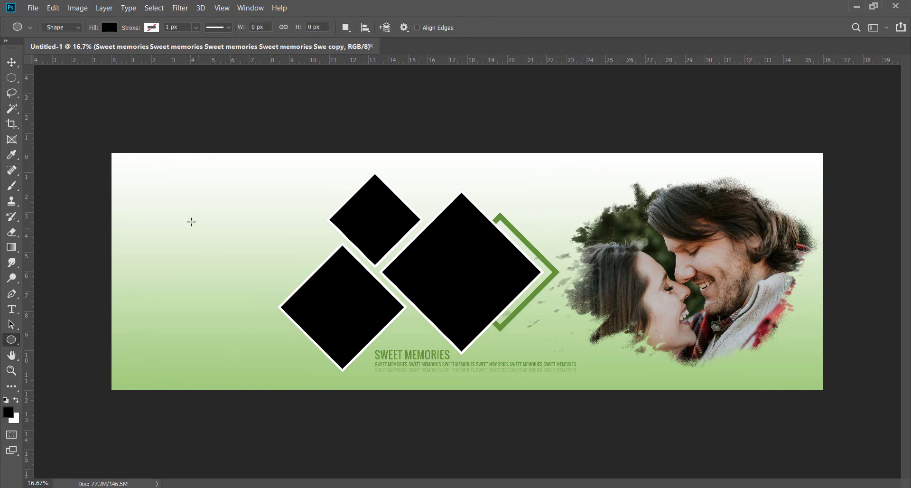
{"action": "left_click_drag", "start_coordinate": [271, 284], "coordinate": [435, 395]}
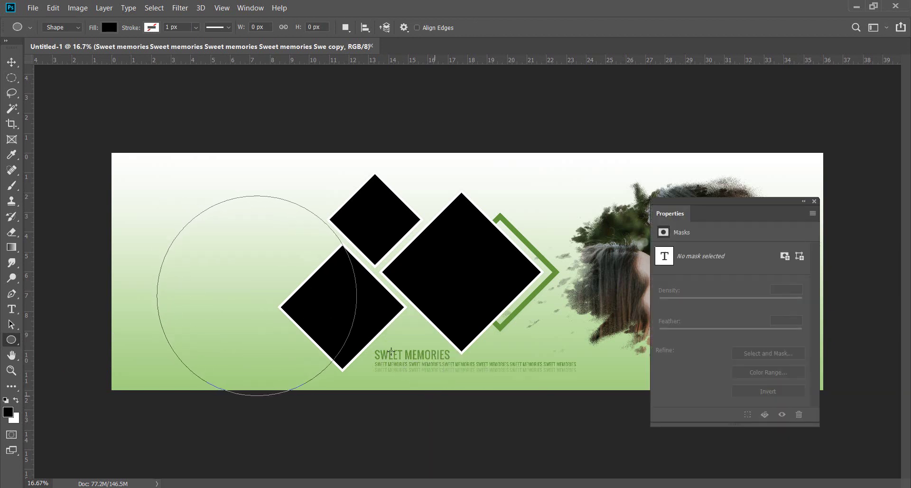
{"action": "left_click", "coordinate": [814, 201]}
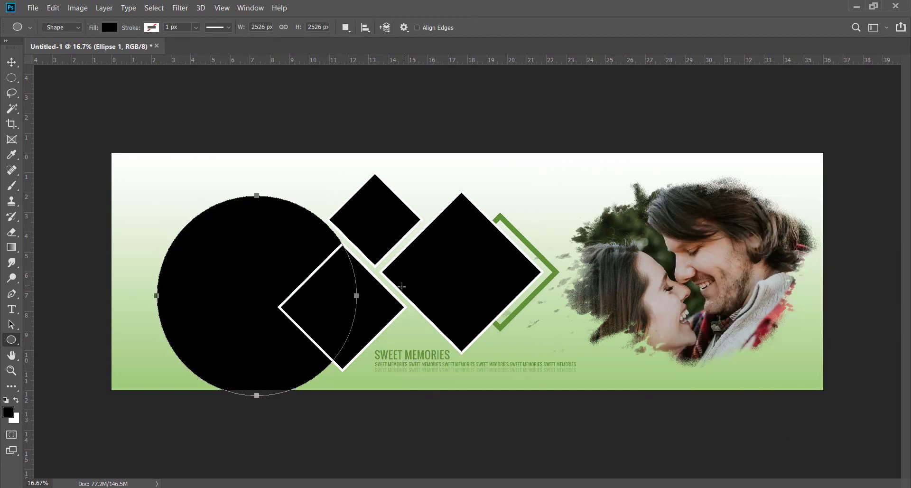
{"action": "left_click", "coordinate": [11, 62]}
{"action": "left_click_drag", "start_coordinate": [329, 283], "coordinate": [258, 190]}
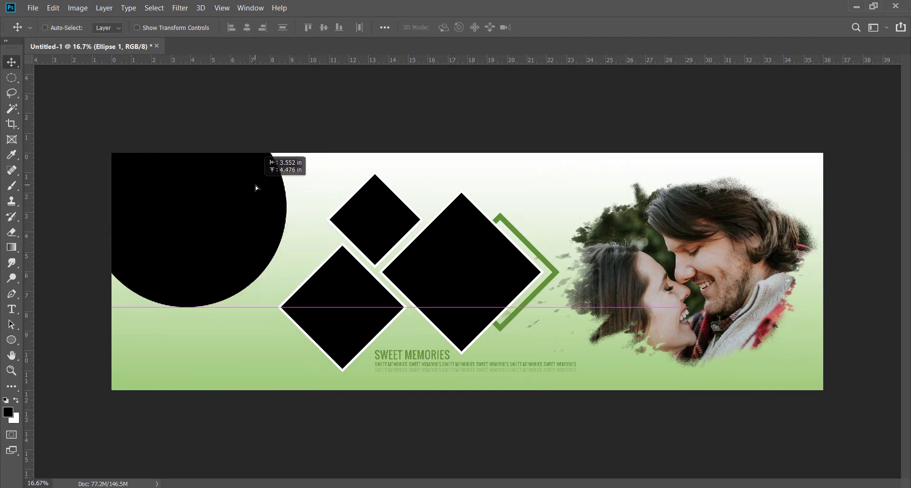
Stretch the circle into a large ellipse, about 169% wide by 133% tall.
{"action": "key", "text": "ctrl+t"}
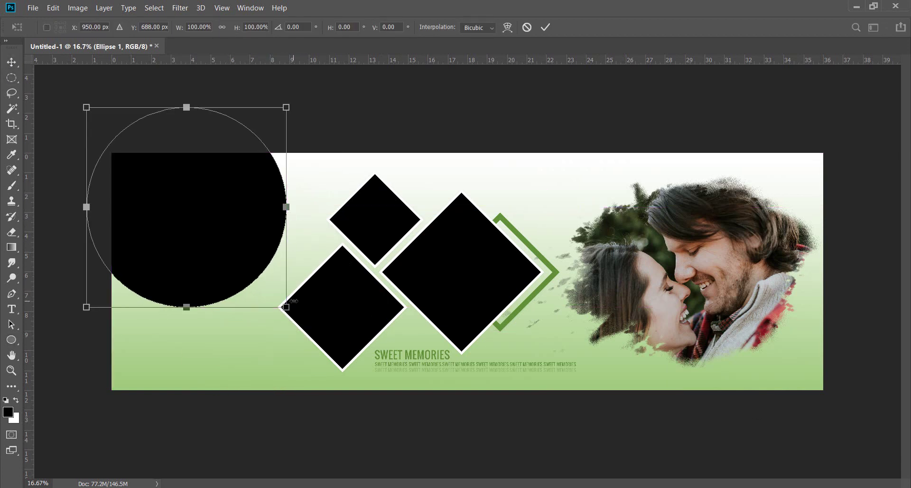
{"action": "left_click_drag", "start_coordinate": [286, 307], "coordinate": [431, 368]}
{"action": "key", "text": "ctrl+z"}
{"action": "left_click_drag", "start_coordinate": [286, 307], "coordinate": [419, 376]}
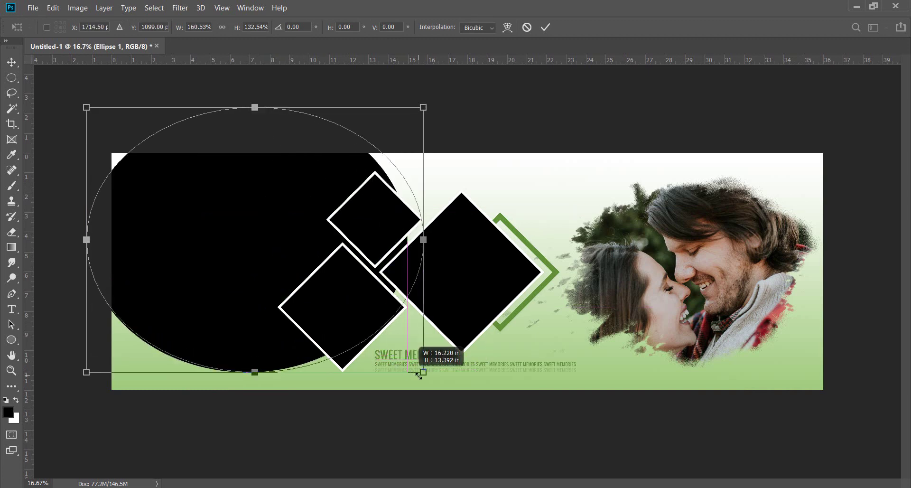
Warp the ellipse, bulging its right side over the large diamond and sagging its bottom.
{"action": "right_click", "coordinate": [296, 210]}
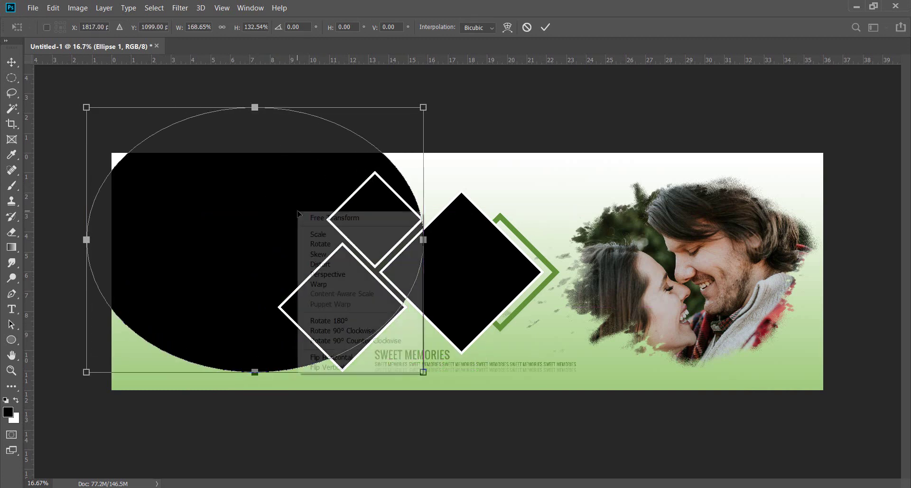
{"action": "left_click", "coordinate": [340, 284]}
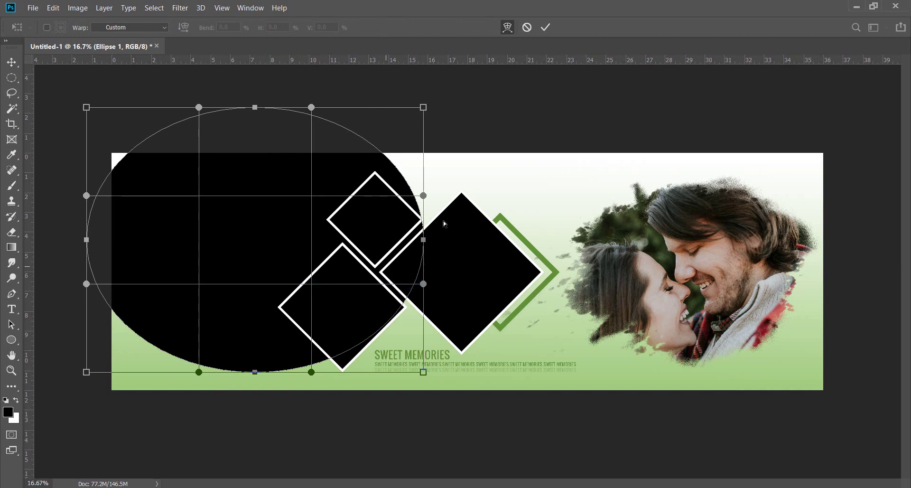
{"action": "left_click_drag", "start_coordinate": [428, 204], "coordinate": [469, 95]}
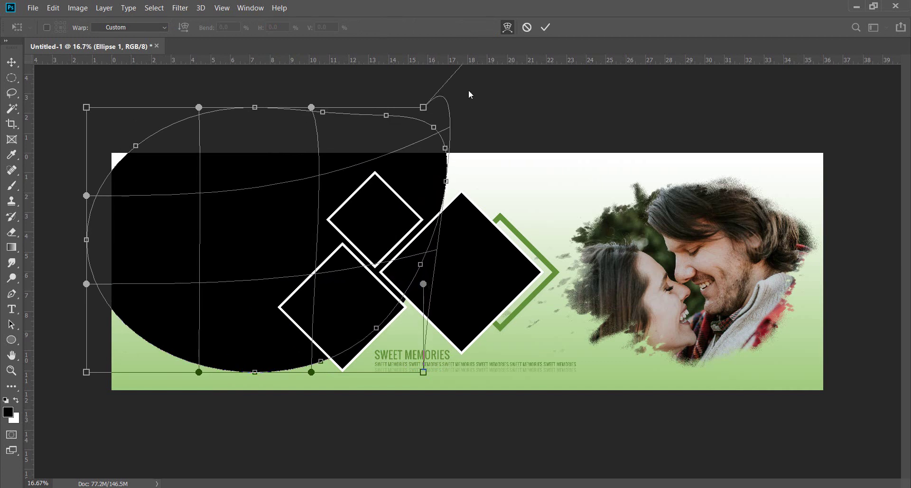
{"action": "left_click_drag", "start_coordinate": [311, 372], "coordinate": [295, 162]}
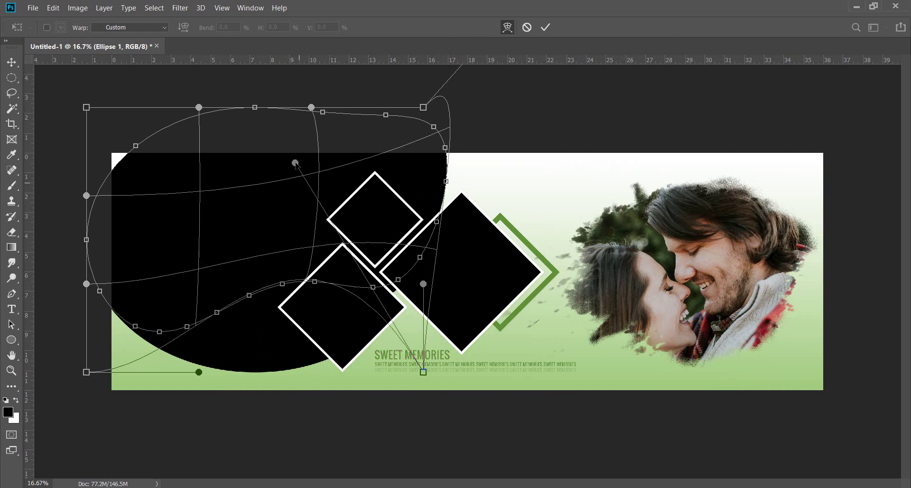
{"action": "left_click_drag", "start_coordinate": [199, 372], "coordinate": [211, 477]}
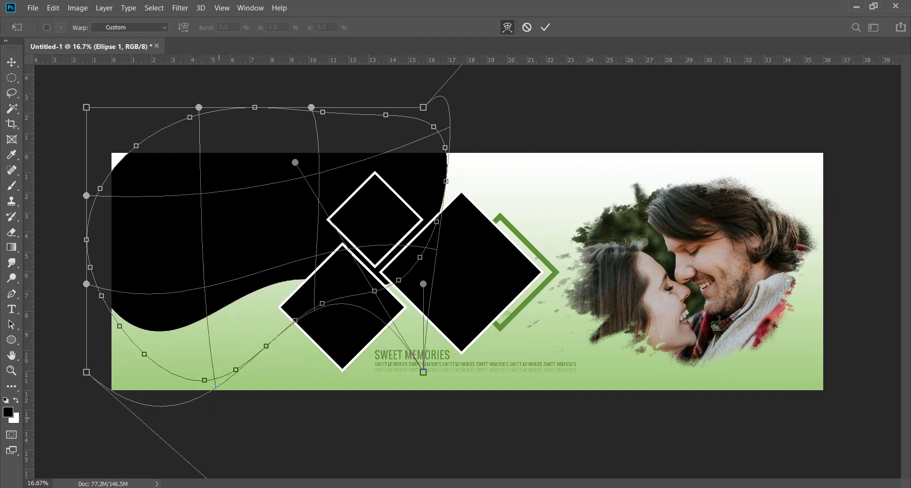
{"action": "left_click_drag", "start_coordinate": [423, 284], "coordinate": [371, 206]}
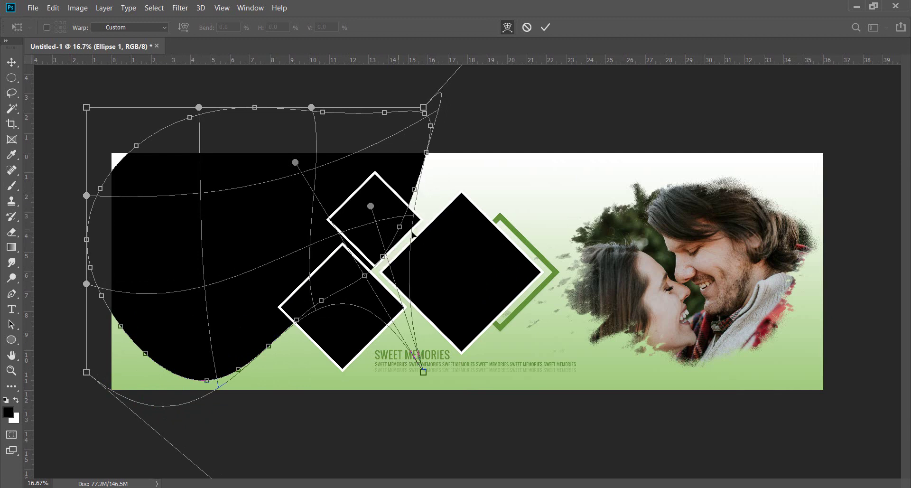
{"action": "left_click_drag", "start_coordinate": [412, 234], "coordinate": [462, 251]}
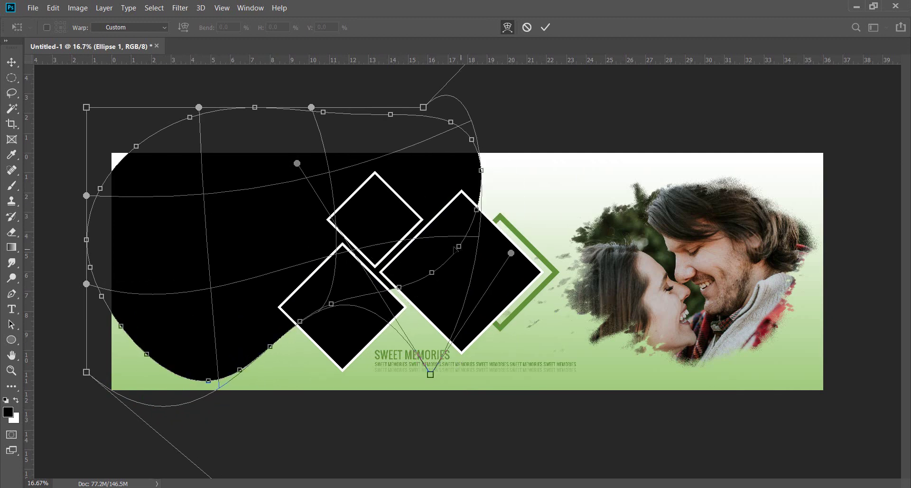
{"action": "key", "text": "Return"}
Move the shape up-left and warp it again into a wave curving under the diamonds.
{"action": "left_click_drag", "start_coordinate": [240, 242], "coordinate": [228, 220]}
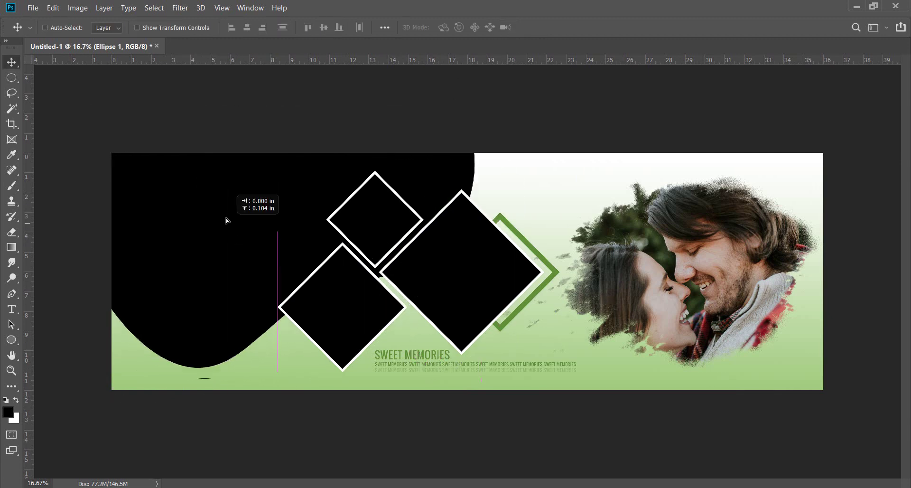
{"action": "key", "text": "ctrl+t"}
{"action": "right_click", "coordinate": [348, 222]}
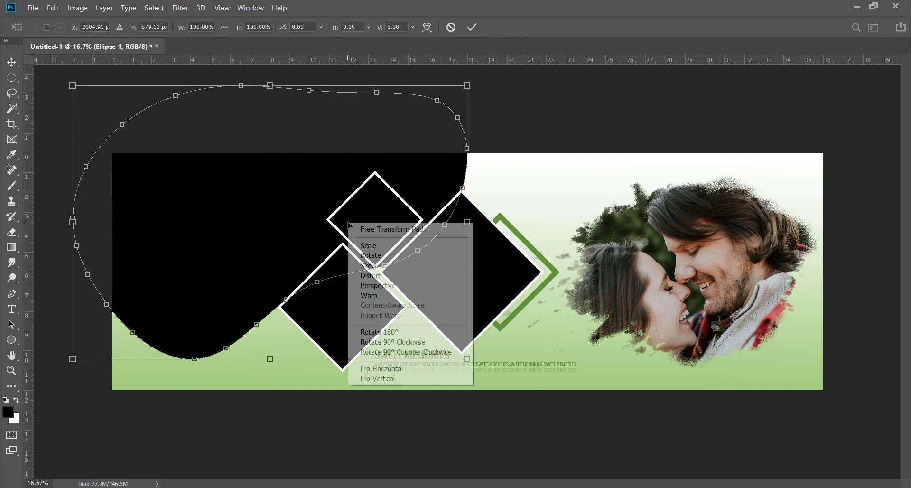
{"action": "left_click", "coordinate": [374, 295]}
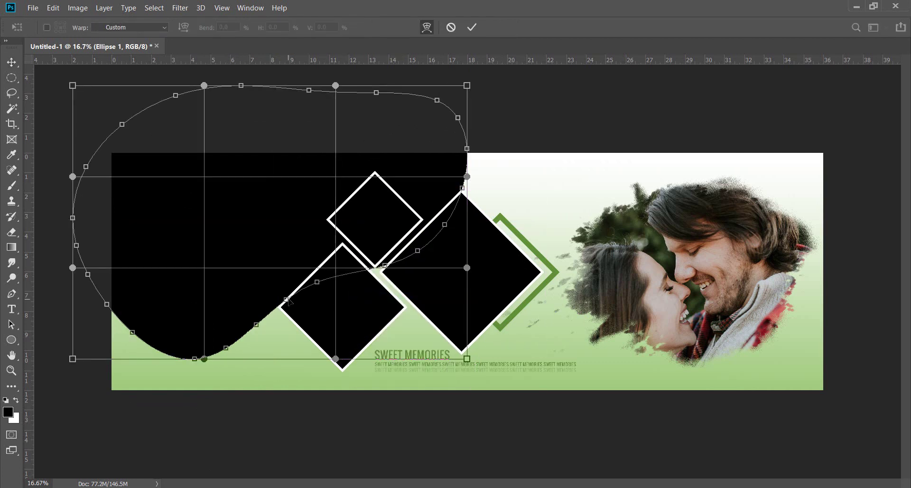
{"action": "left_click_drag", "start_coordinate": [288, 300], "coordinate": [256, 382]}
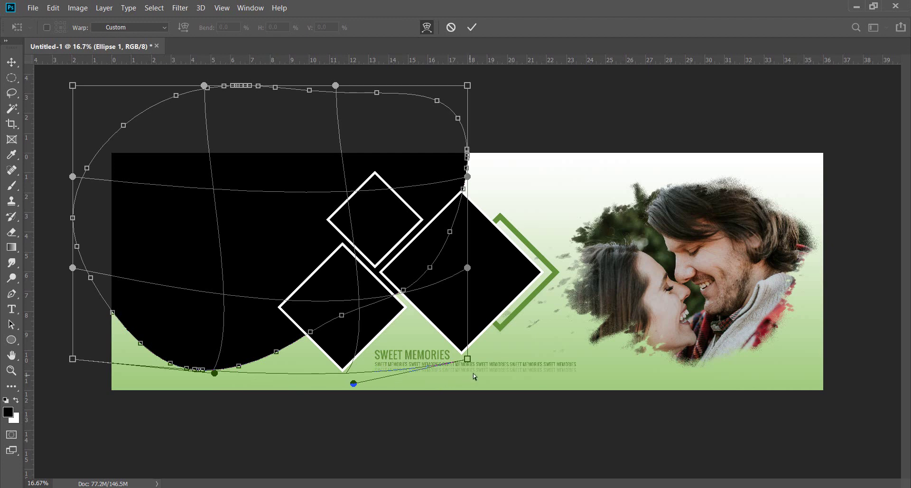
{"action": "left_click_drag", "start_coordinate": [467, 359], "coordinate": [401, 312]}
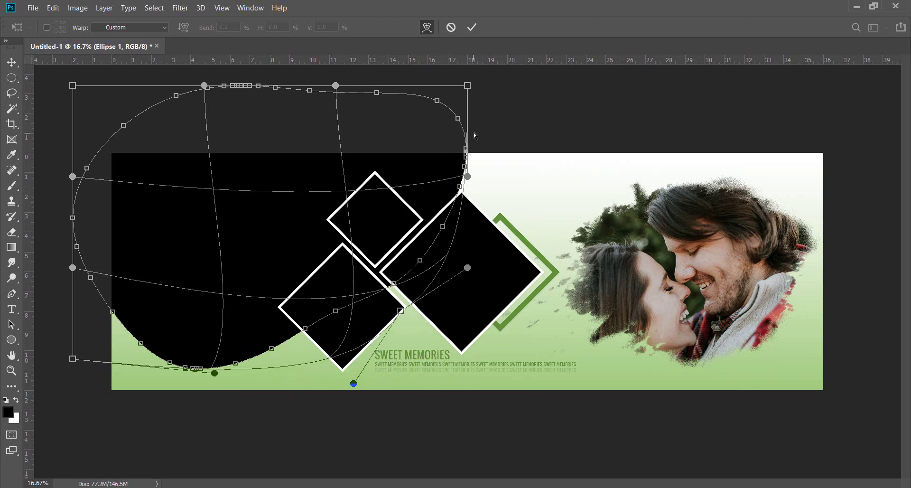
{"action": "mouse_move", "coordinate": [467, 85]}
{"action": "left_mouse_down"}
{"action": "mouse_move", "coordinate": [538, 95]}
{"action": "mouse_move", "coordinate": [633, 127]}
{"action": "left_mouse_up"}
{"action": "left_click_drag", "start_coordinate": [468, 268], "coordinate": [490, 298]}
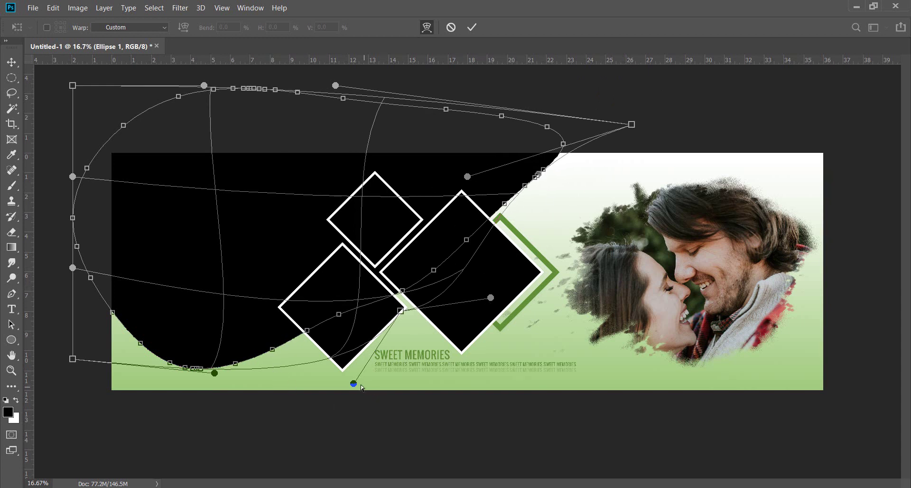
{"action": "left_click_drag", "start_coordinate": [361, 385], "coordinate": [424, 405]}
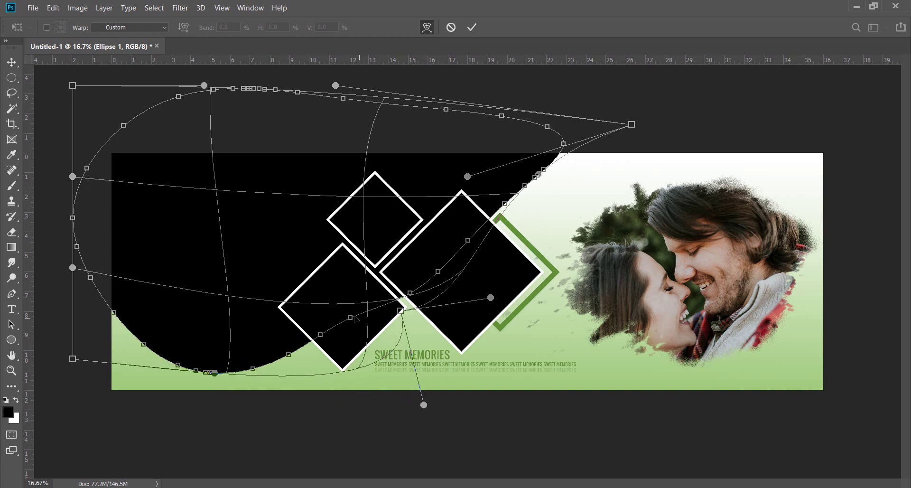
{"action": "mouse_move", "coordinate": [354, 319]}
{"action": "left_mouse_down"}
{"action": "mouse_move", "coordinate": [328, 270]}
{"action": "mouse_move", "coordinate": [338, 270]}
{"action": "left_mouse_up"}
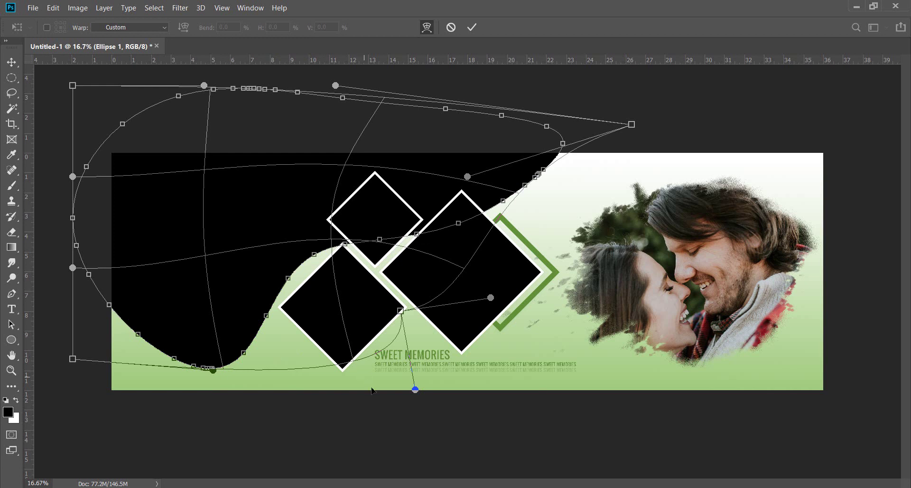
{"action": "key", "text": "Return"}
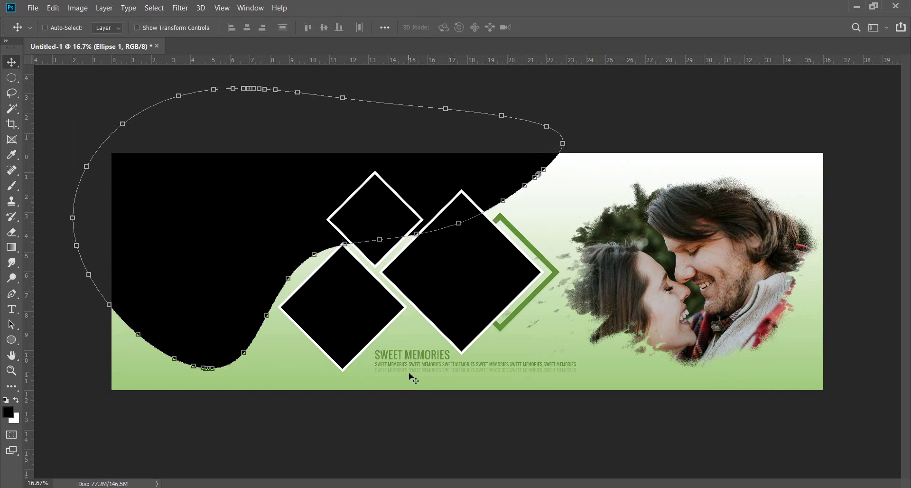
{"action": "right_click", "coordinate": [542, 192]}
Duplicate the black wave, shift the copy down and lower its opacity to form an offset band.
{"action": "left_click", "coordinate": [554, 197]}
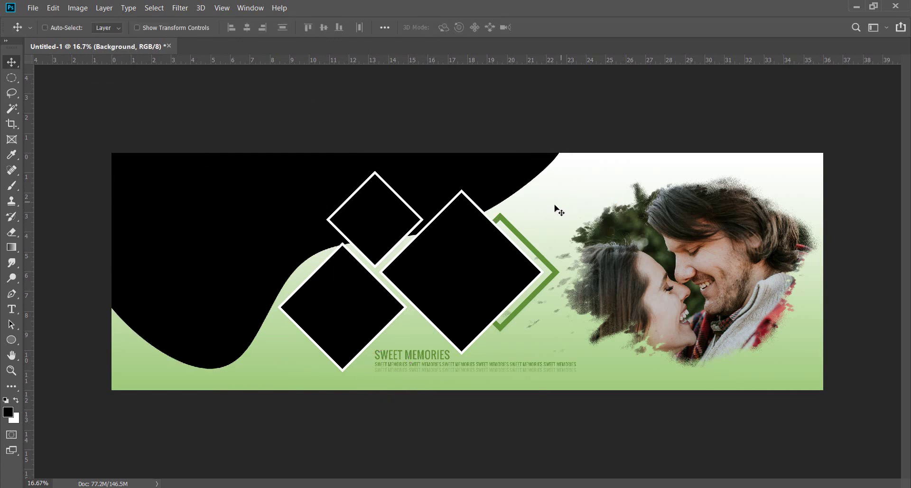
{"action": "right_click", "coordinate": [211, 263]}
{"action": "left_click", "coordinate": [225, 268]}
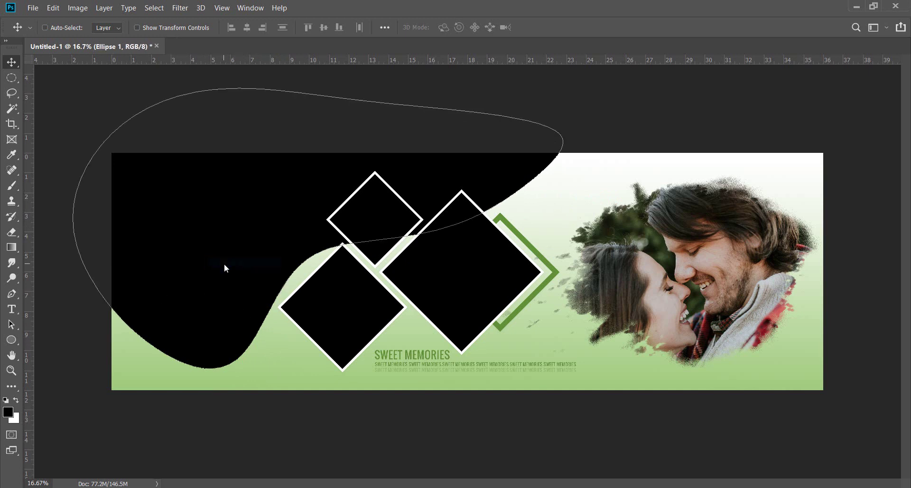
{"action": "key", "text": "ctrl+j"}
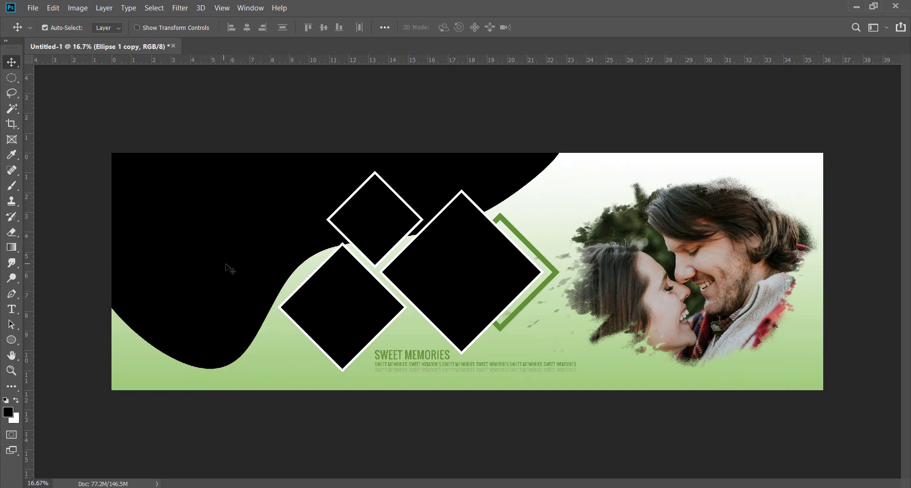
{"action": "left_click_drag", "start_coordinate": [233, 264], "coordinate": [233, 268]}
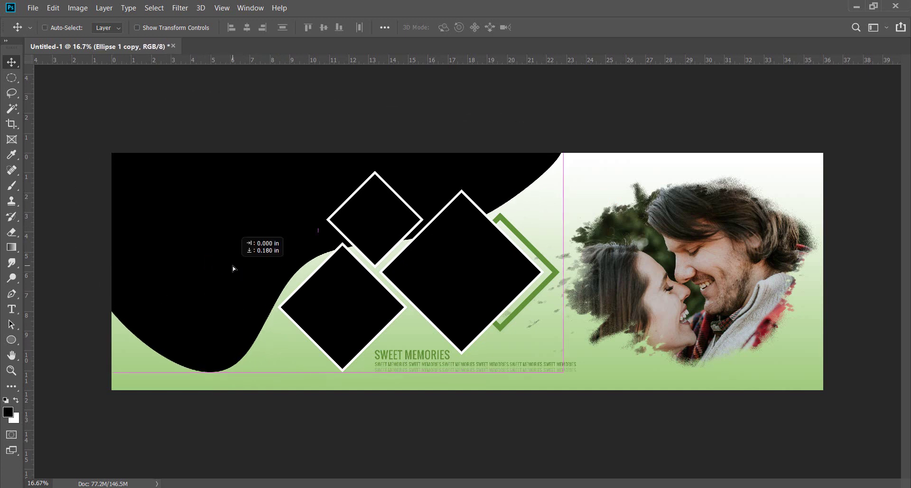
{"action": "key", "text": "5"}
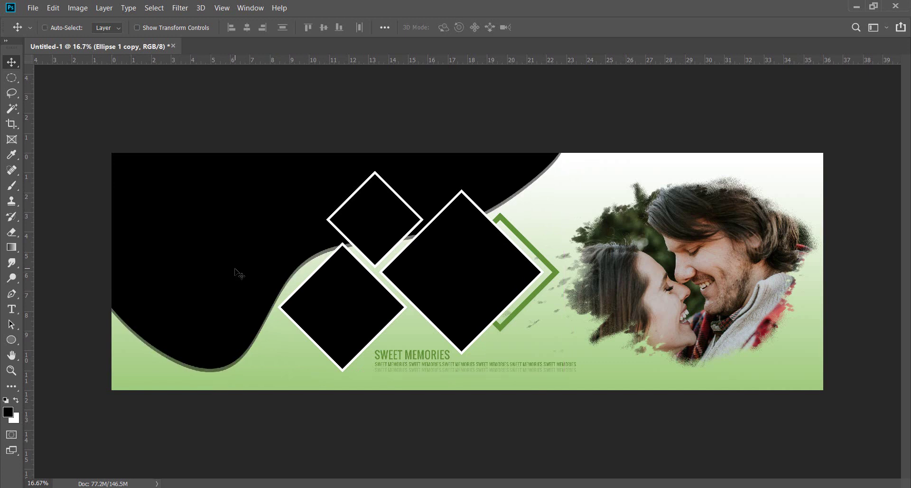
{"action": "key", "text": "1"}
{"action": "left_click_drag", "start_coordinate": [272, 281], "coordinate": [278, 284]}
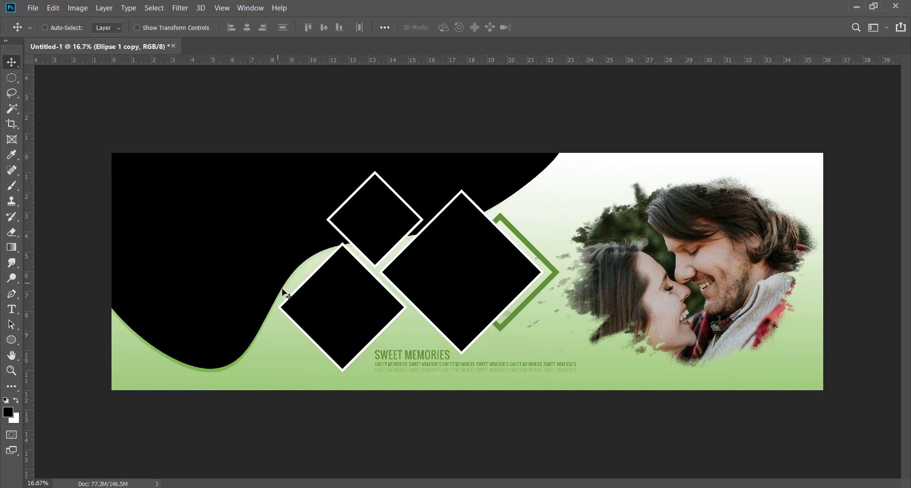
{"action": "key", "text": "Down"}
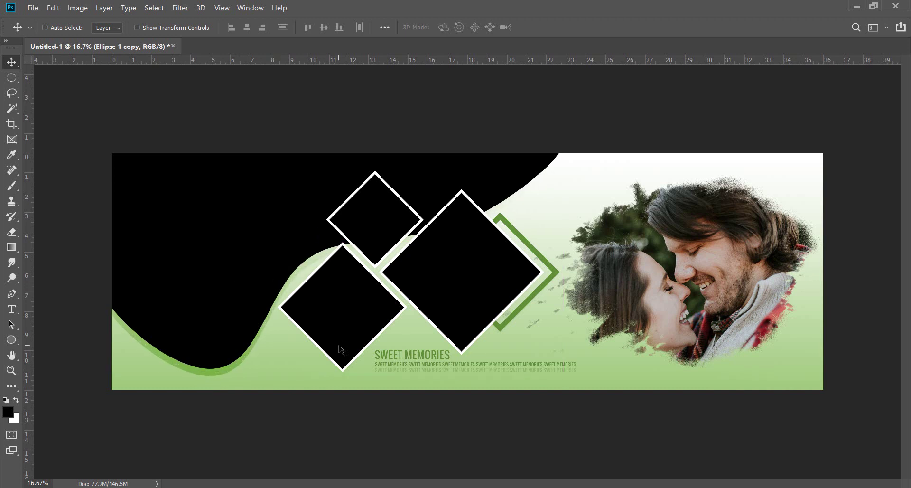
{"action": "key", "text": "Down"}
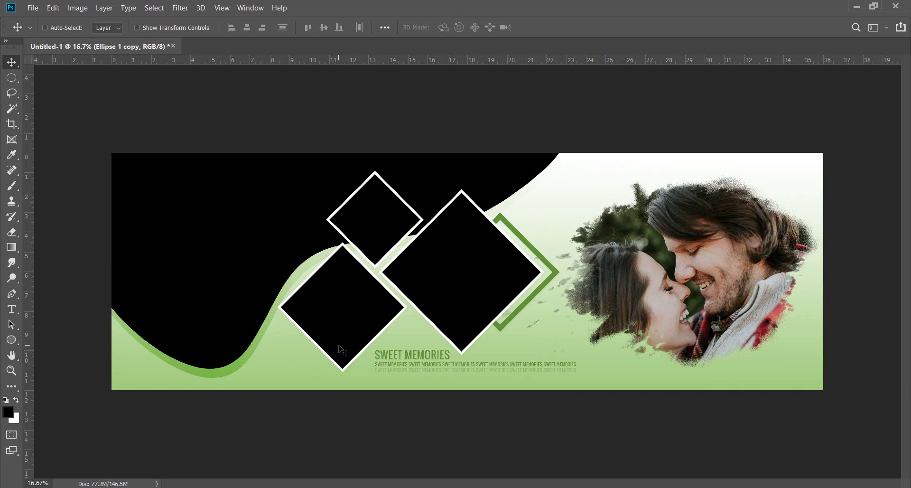
Reselect the original black wave layer and pick the bride photo in File Explorer.
{"action": "key", "text": "ctrl+minus"}
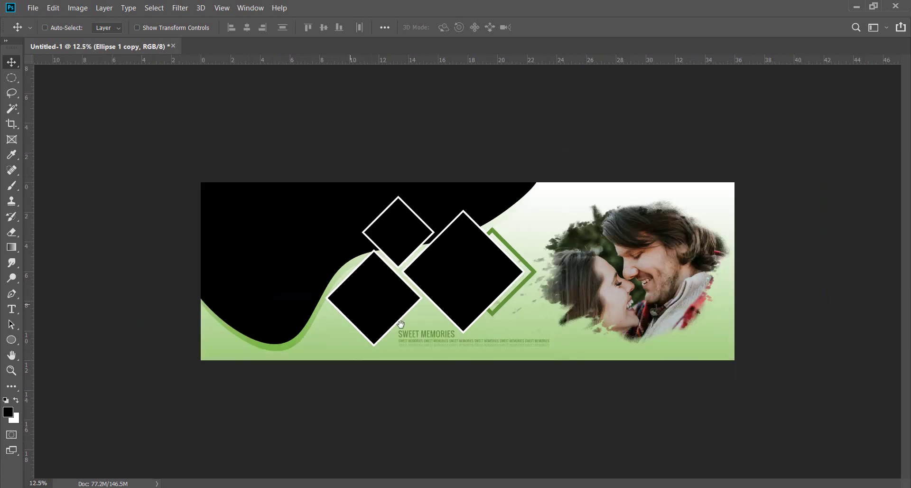
{"action": "key", "text": "ctrl+0"}
{"action": "right_click", "coordinate": [162, 255]}
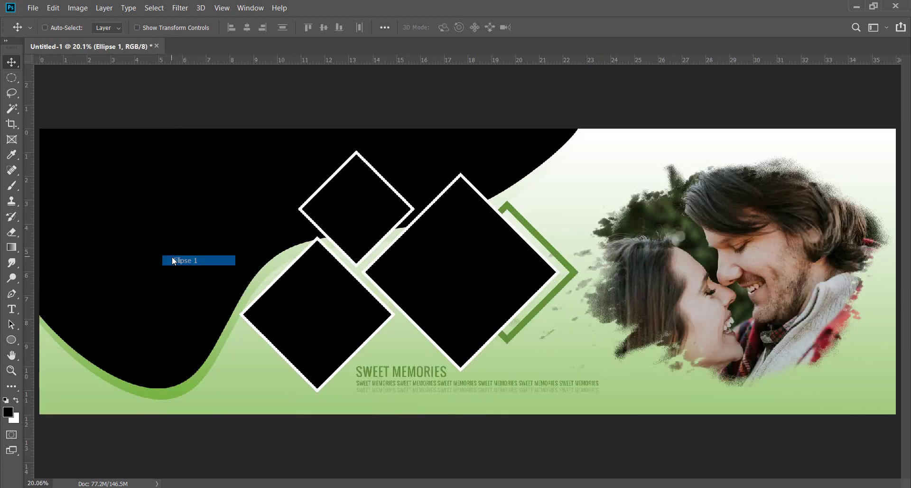
{"action": "left_click", "coordinate": [166, 260]}
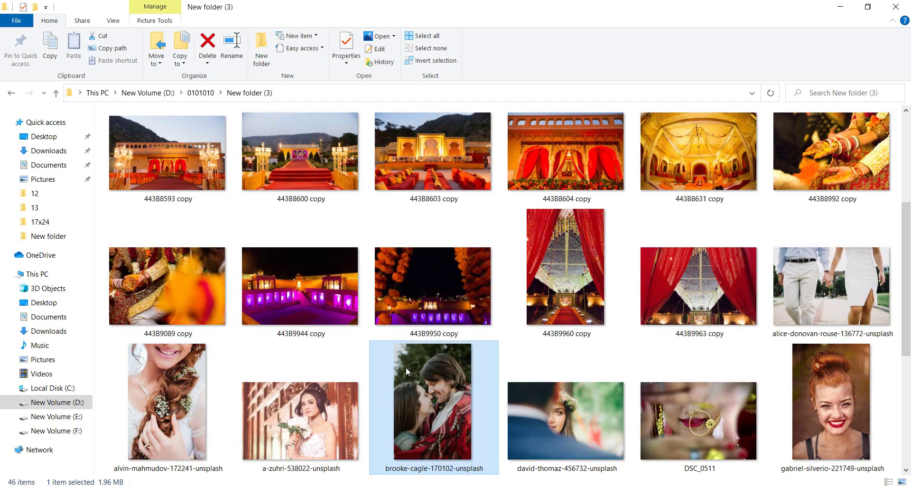
{"action": "left_click", "coordinate": [551, 436]}
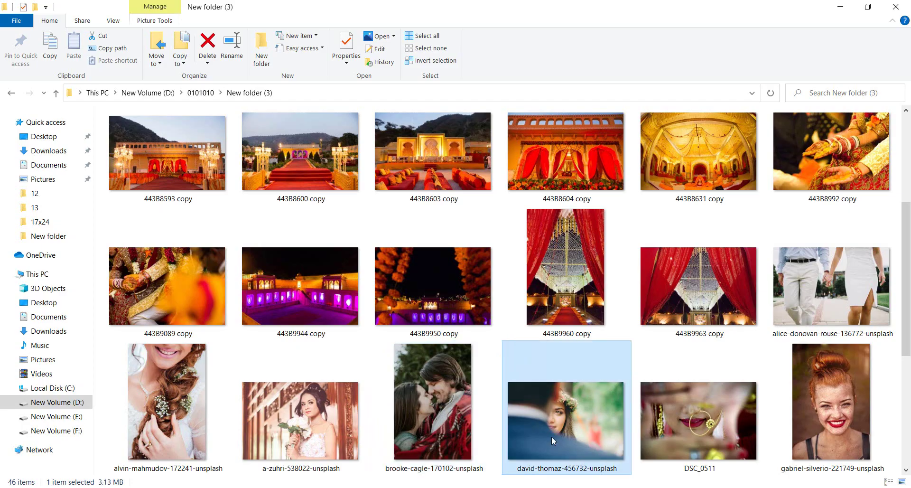
Place the bride photo in the banner and clip it to the wave shape.
{"action": "left_click_drag", "start_coordinate": [552, 434], "coordinate": [298, 235]}
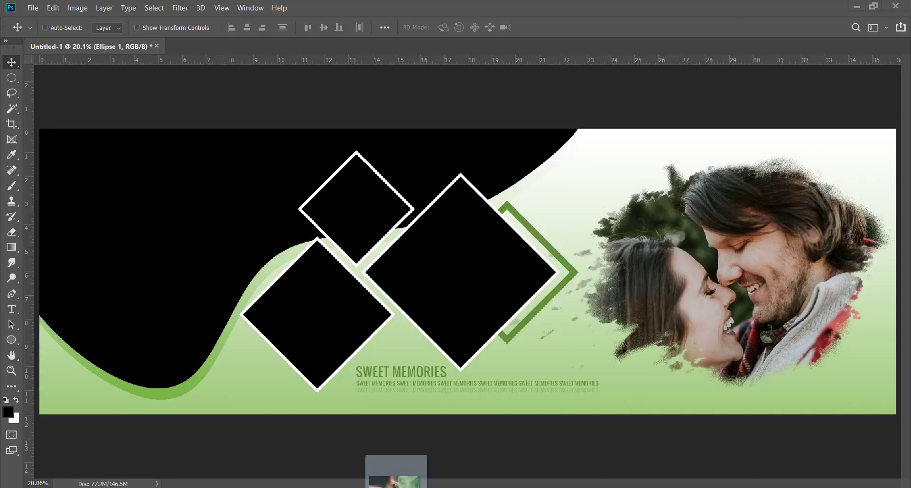
{"action": "left_click_drag", "start_coordinate": [298, 235], "coordinate": [278, 250]}
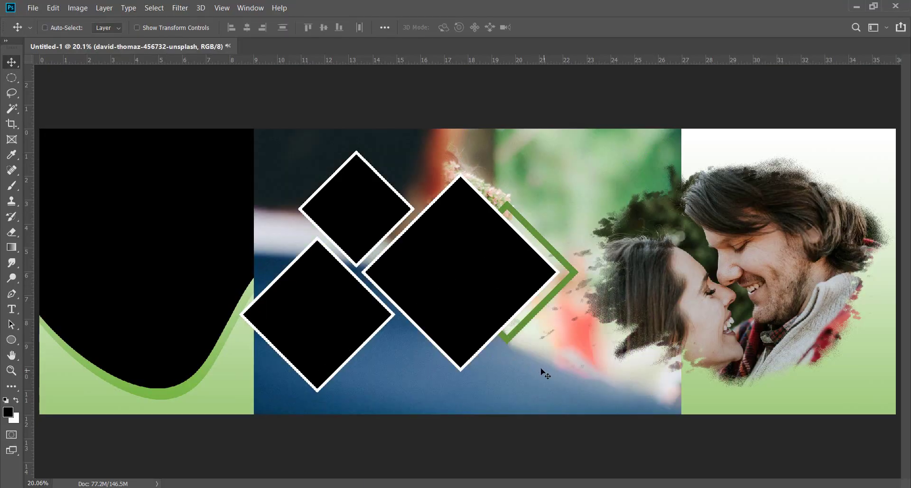
{"action": "left_click_drag", "start_coordinate": [543, 370], "coordinate": [304, 325]}
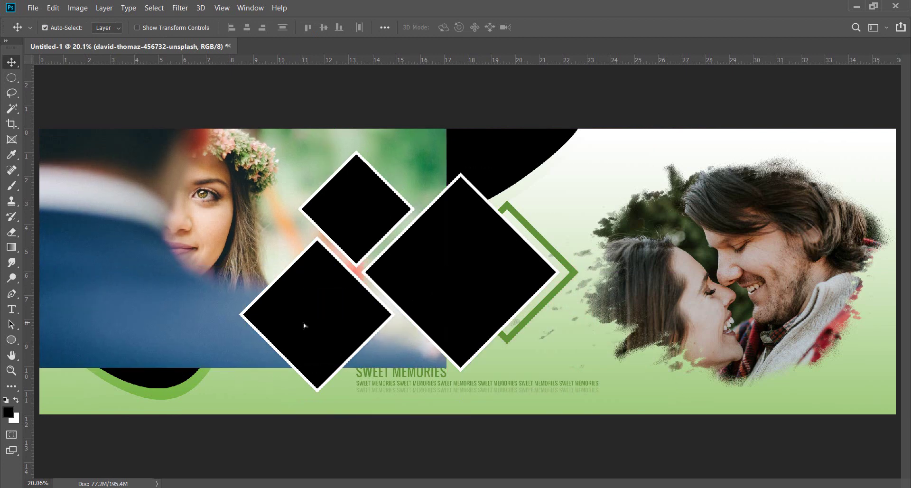
{"action": "key", "text": "ctrl+alt+g"}
{"action": "left_click_drag", "start_coordinate": [269, 241], "coordinate": [268, 253]}
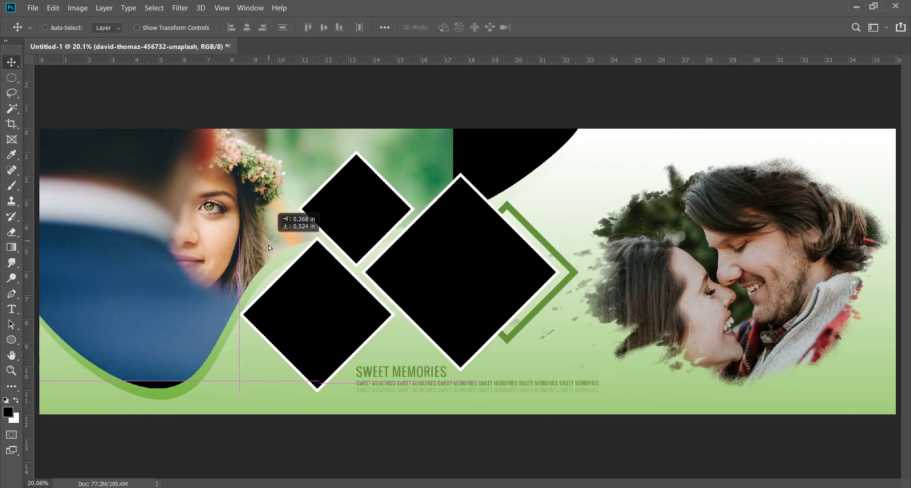
Enlarge the clipped bride photo and position her face beside the diamonds.
{"action": "key", "text": "ctrl+t"}
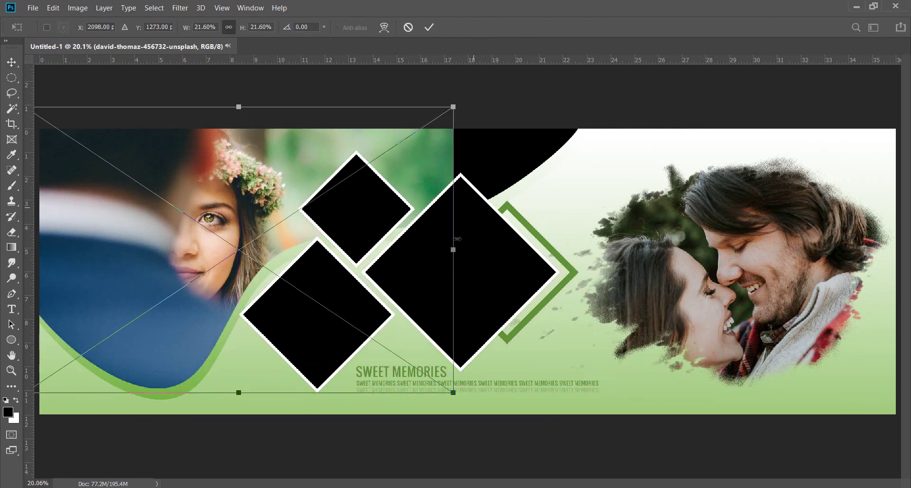
{"action": "mouse_move", "coordinate": [487, 252]}
{"action": "left_mouse_down"}
{"action": "mouse_move", "coordinate": [597, 258]}
{"action": "mouse_move", "coordinate": [578, 258]}
{"action": "left_mouse_up"}
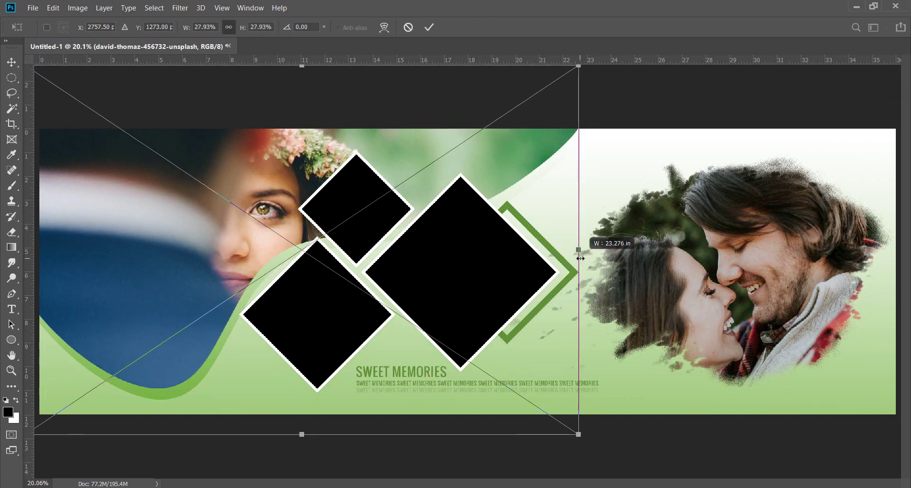
{"action": "key", "text": "Return"}
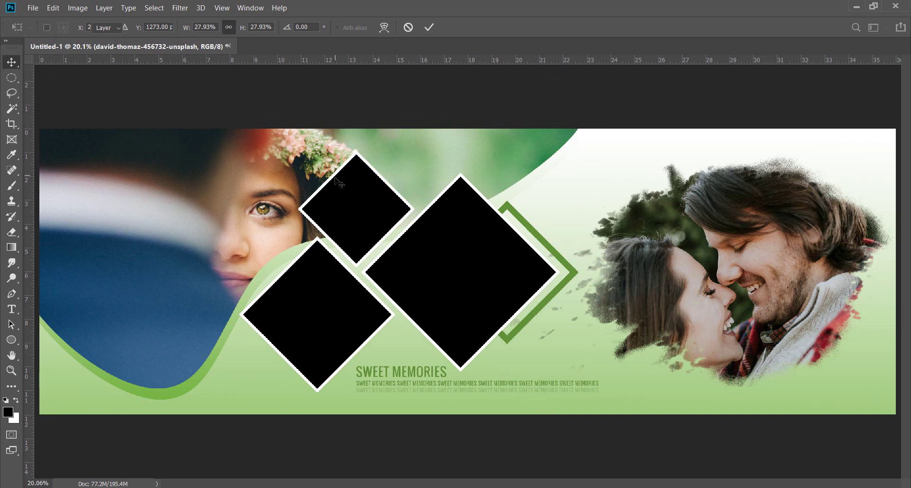
{"action": "left_click_drag", "start_coordinate": [335, 189], "coordinate": [288, 178]}
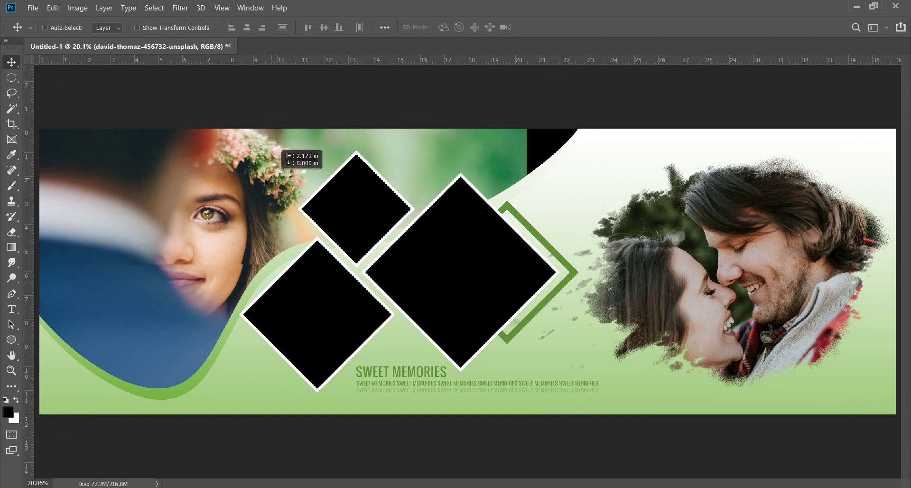
{"action": "mouse_move", "coordinate": [288, 179]}
{"action": "left_mouse_down"}
{"action": "mouse_move", "coordinate": [250, 181]}
{"action": "mouse_move", "coordinate": [391, 218]}
{"action": "left_mouse_up"}
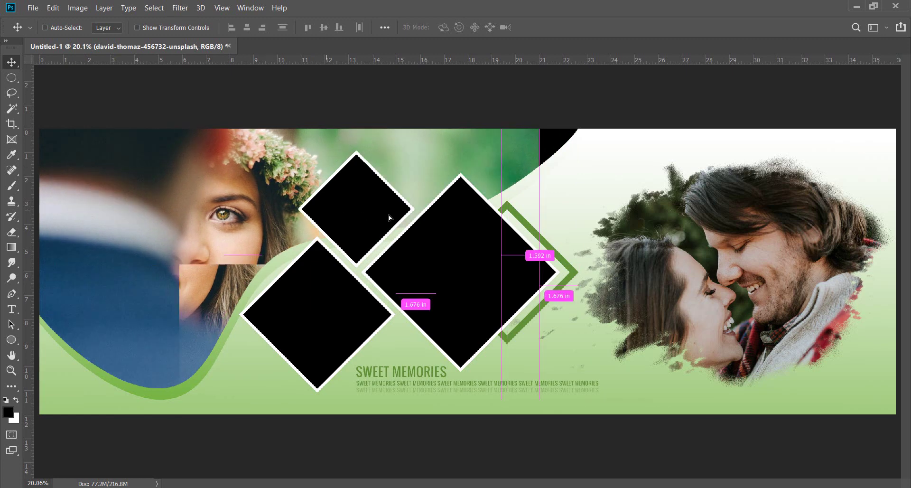
Duplicate the bride photo layer and reselect the original photo layer.
{"action": "key", "text": "ctrl+j"}
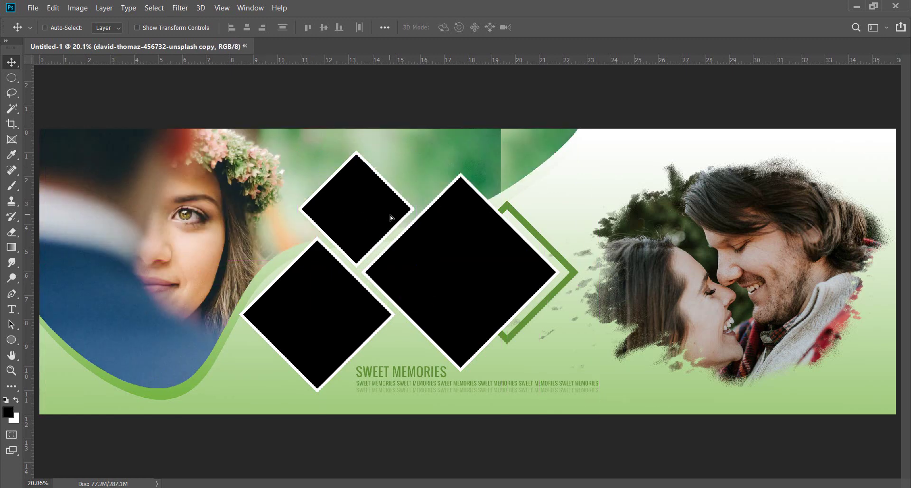
{"action": "right_click", "coordinate": [452, 151]}
{"action": "left_click", "coordinate": [463, 151]}
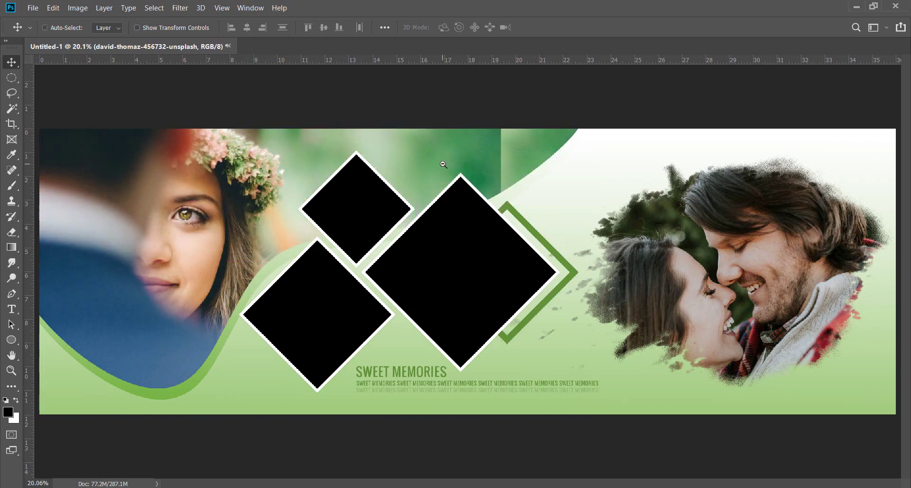
{"action": "left_click", "coordinate": [443, 164], "text": "alt"}
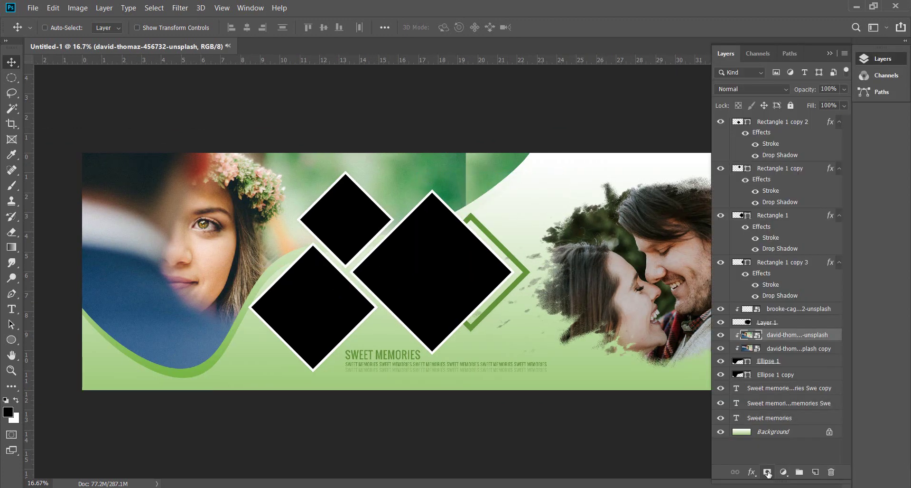
Add a layer mask to the bride photo, try a 1100 px brush stroke, then undo it.
{"action": "left_click", "coordinate": [767, 472]}
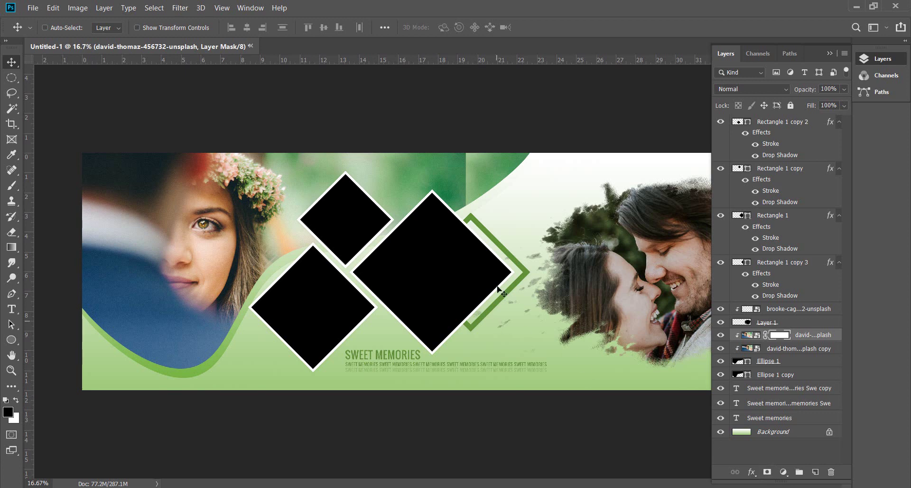
{"action": "key", "text": "b"}
{"action": "key", "text": "["}
{"action": "key", "text": "["}
{"action": "key", "text": "["}
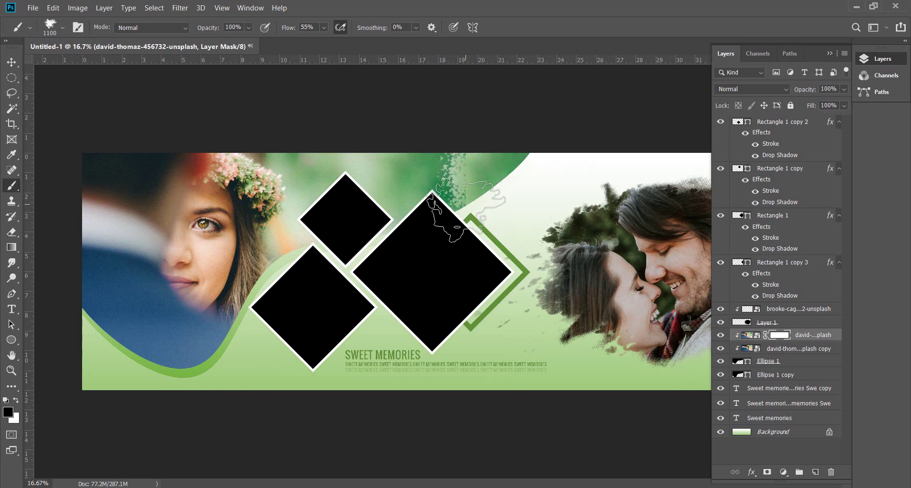
{"action": "left_click", "coordinate": [458, 182]}
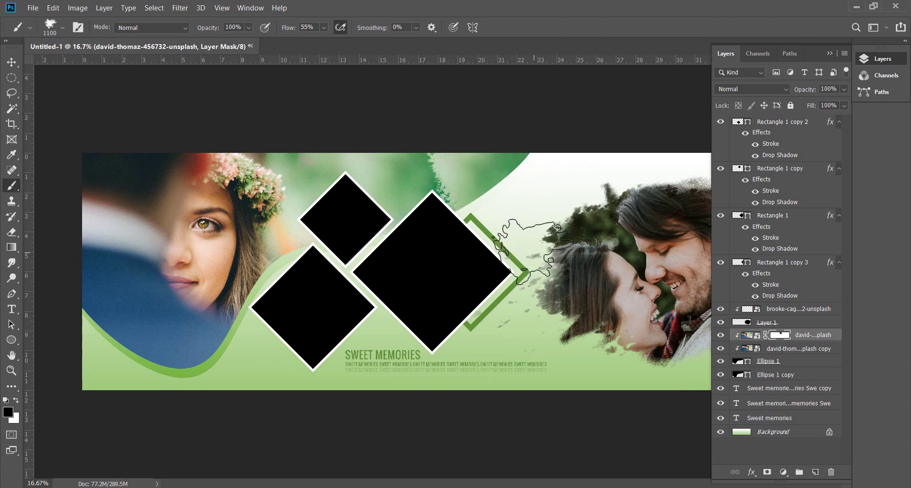
{"action": "key", "text": "ctrl+z"}
Delete the bride photo's layer mask and rasterize the layer.
{"action": "key", "text": "v"}
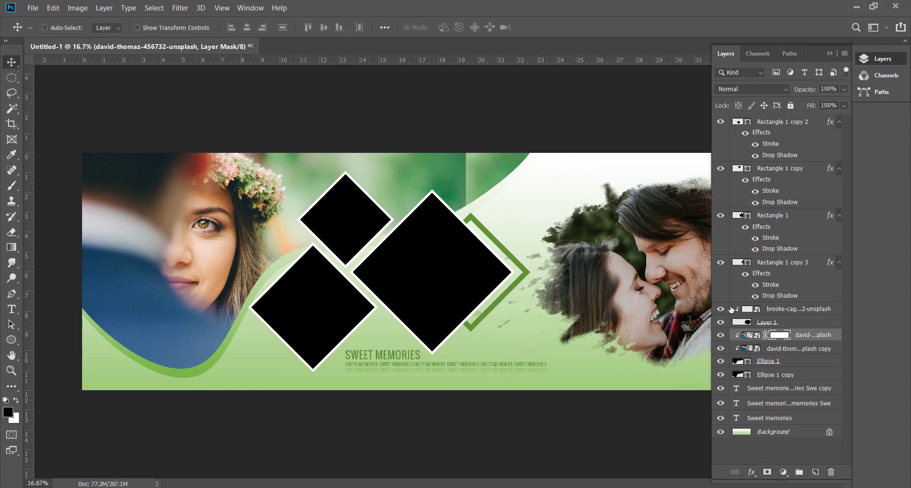
{"action": "right_click", "coordinate": [785, 337]}
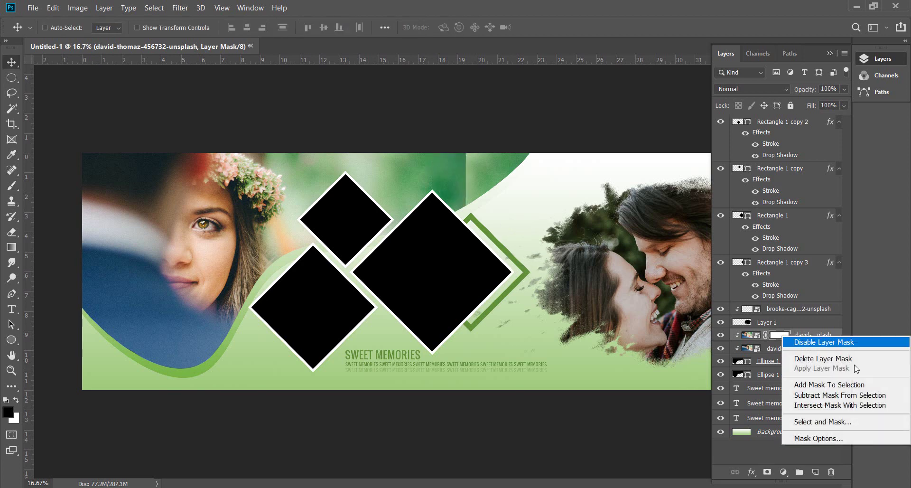
{"action": "left_click", "coordinate": [824, 358]}
{"action": "right_click", "coordinate": [777, 338]}
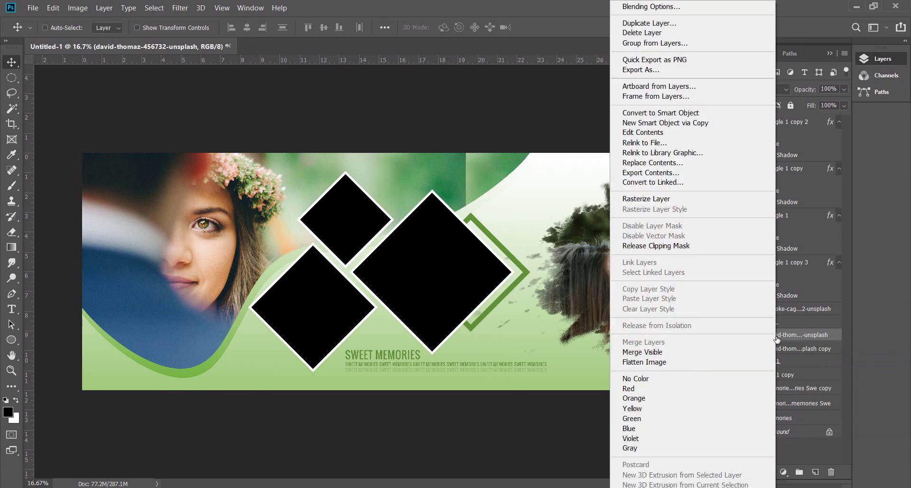
{"action": "left_click", "coordinate": [650, 199]}
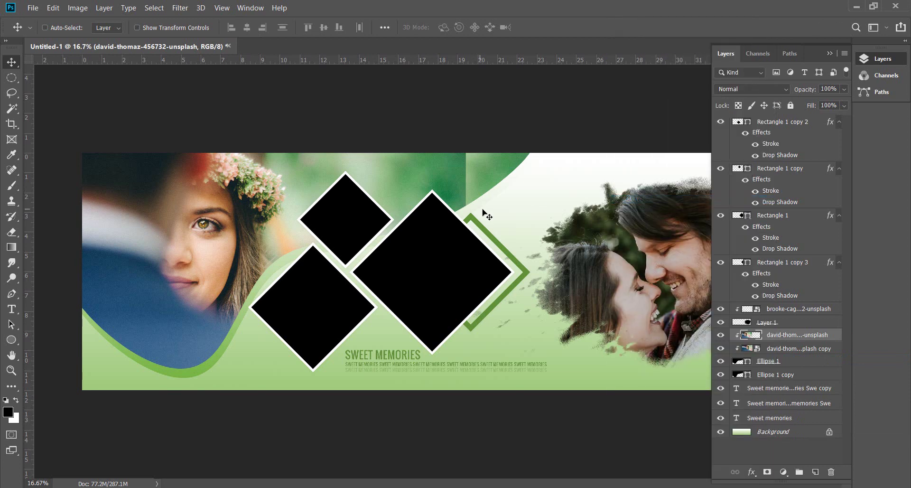
Set the banner view to 18.7% zoom and close the Layers panel group.
{"action": "key", "text": "e"}
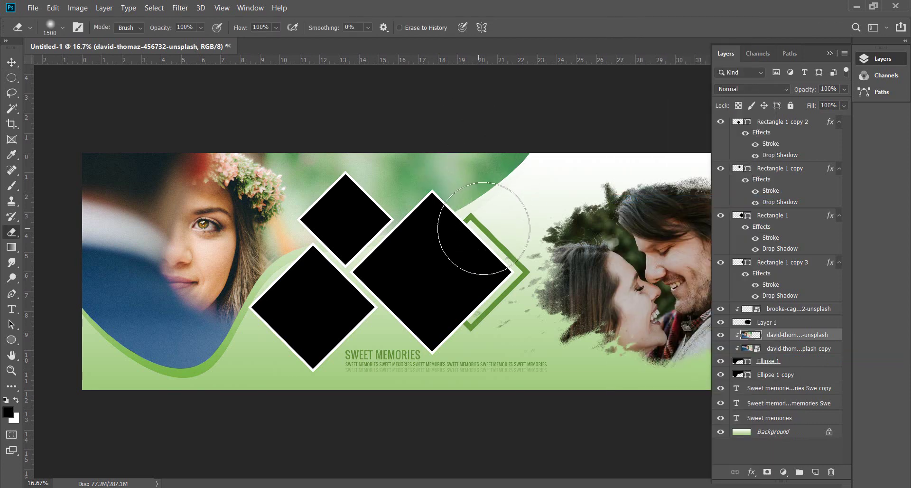
{"action": "key", "text": "v"}
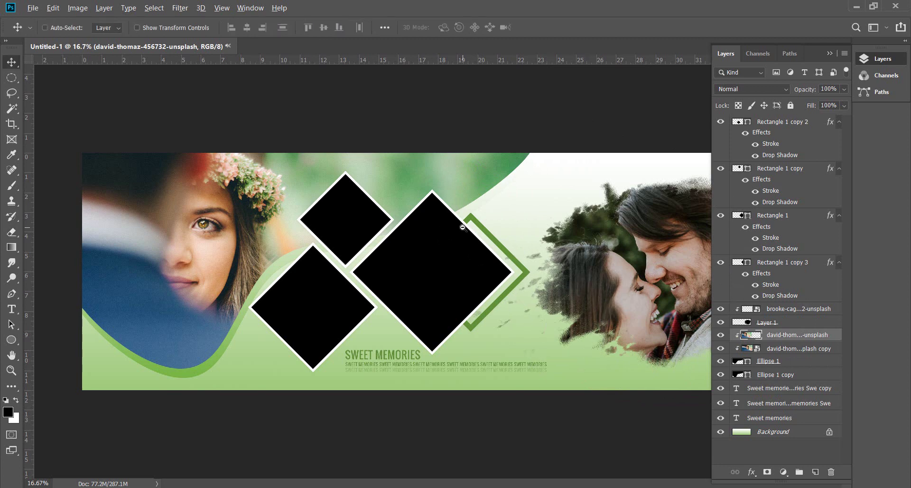
{"action": "left_click", "coordinate": [463, 227], "text": "alt"}
{"action": "right_click", "coordinate": [510, 247]}
{"action": "left_click", "coordinate": [527, 255]}
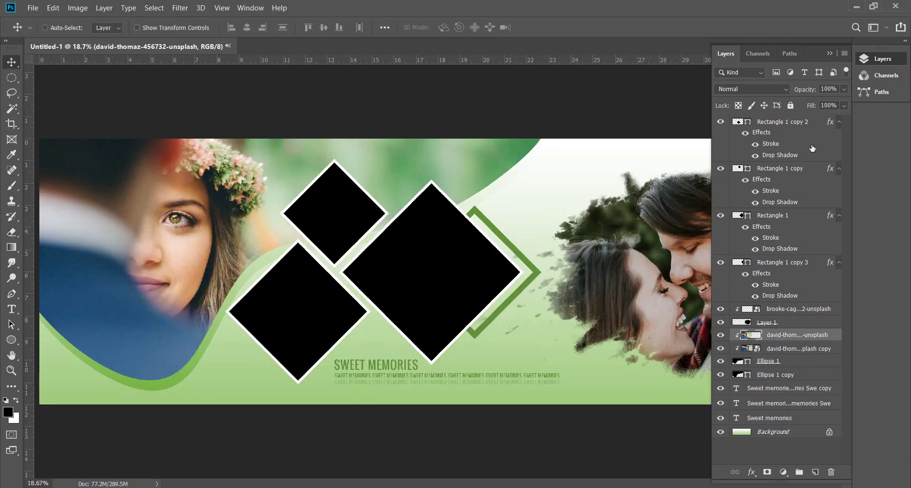
{"action": "left_click", "coordinate": [844, 54]}
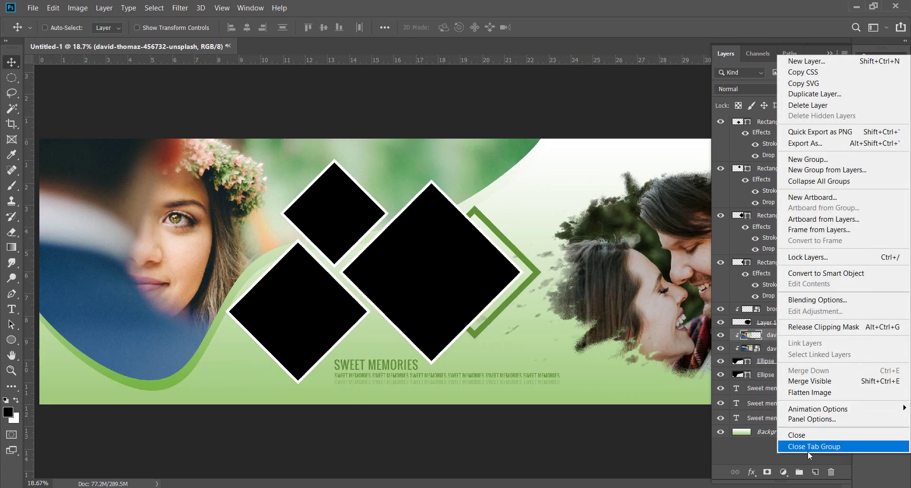
{"action": "left_click", "coordinate": [807, 449]}
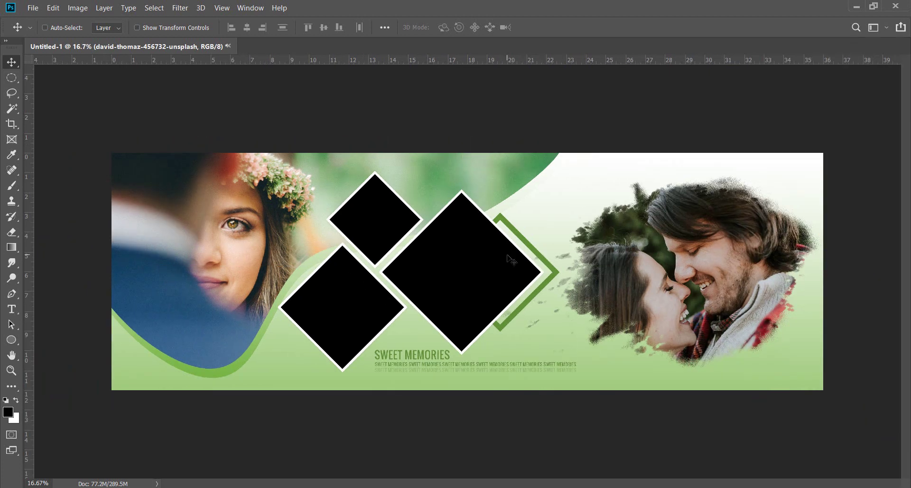
Sample the plaid shirt's red and set the foreground colour to R 219, G 90, B 79.
{"action": "key", "text": "i"}
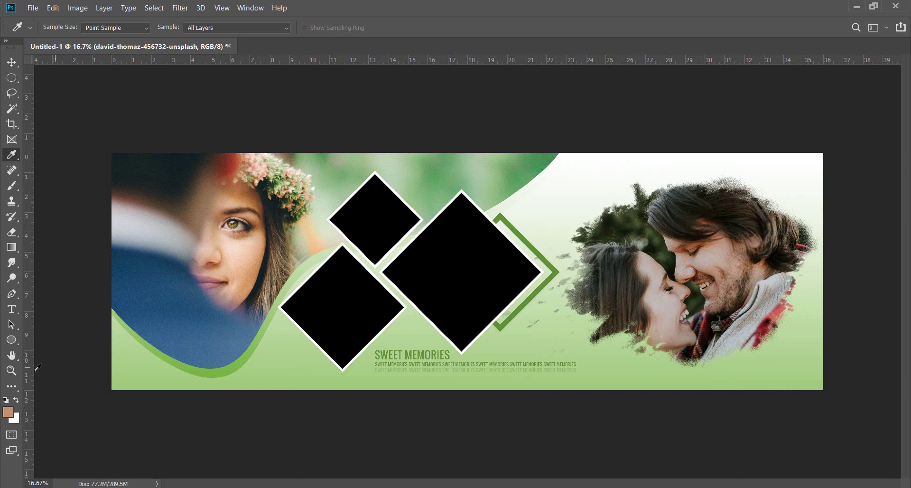
{"action": "left_click", "coordinate": [8, 412]}
{"action": "left_click_drag", "start_coordinate": [699, 232], "coordinate": [685, 183]}
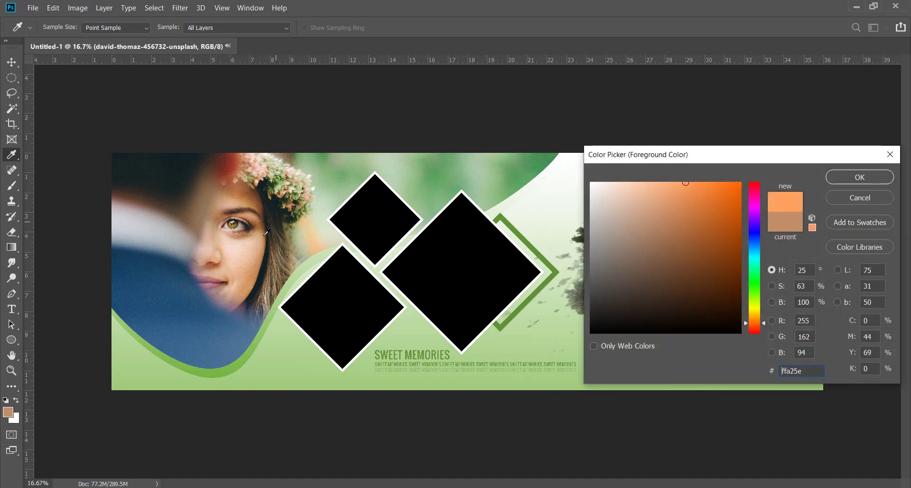
{"action": "left_click", "coordinate": [158, 272]}
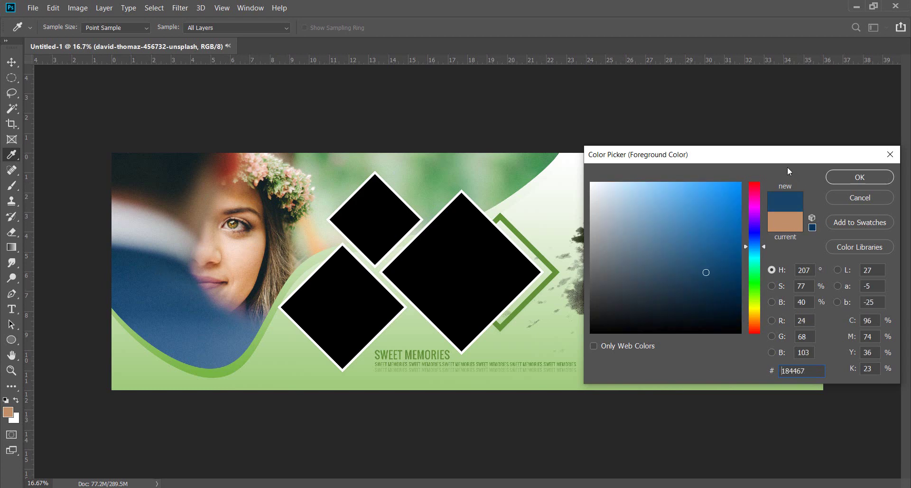
{"action": "left_click_drag", "start_coordinate": [787, 160], "coordinate": [413, 279]}
{"action": "left_click", "coordinate": [776, 312]}
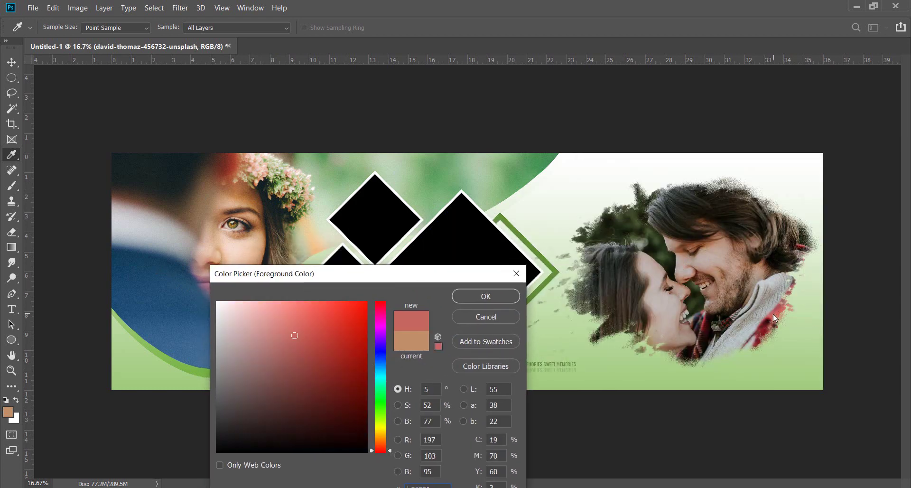
{"action": "left_click_drag", "start_coordinate": [318, 331], "coordinate": [312, 324]}
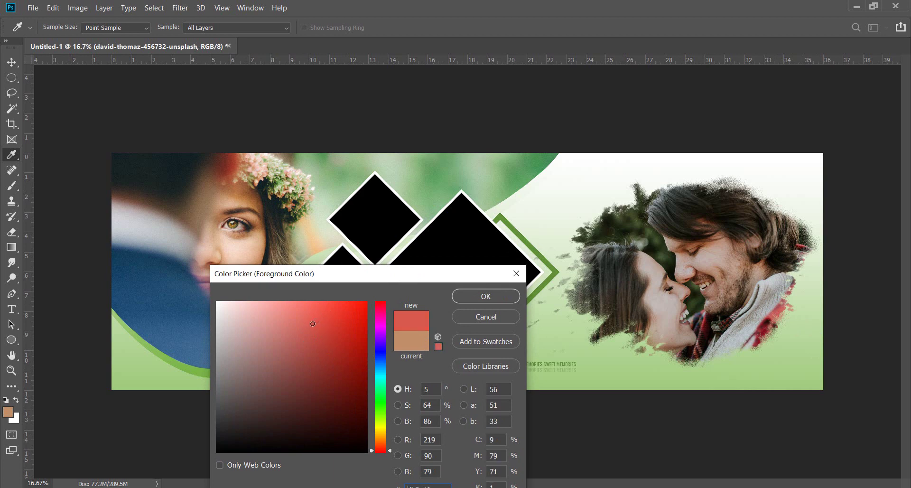
{"action": "left_click", "coordinate": [497, 296]}
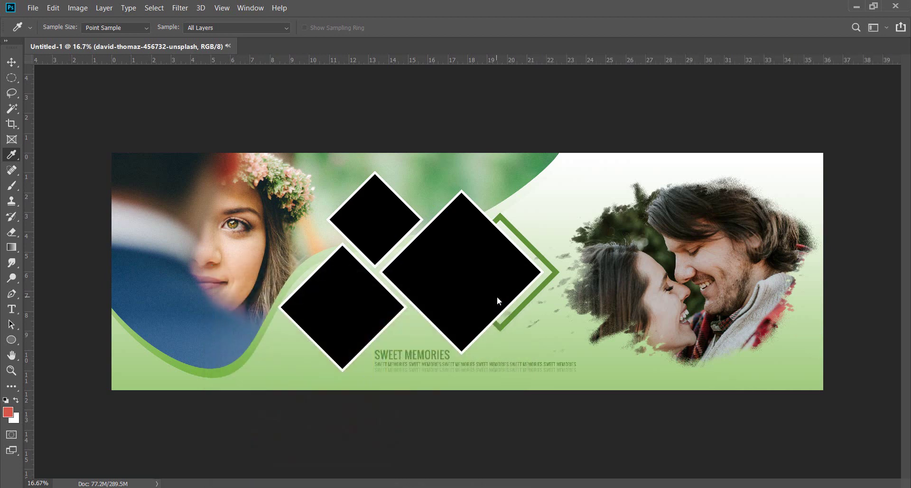
Select the Custom Shape tool with the flower shape from the shape library.
{"action": "key", "text": "u"}
{"action": "right_click", "coordinate": [515, 304]}
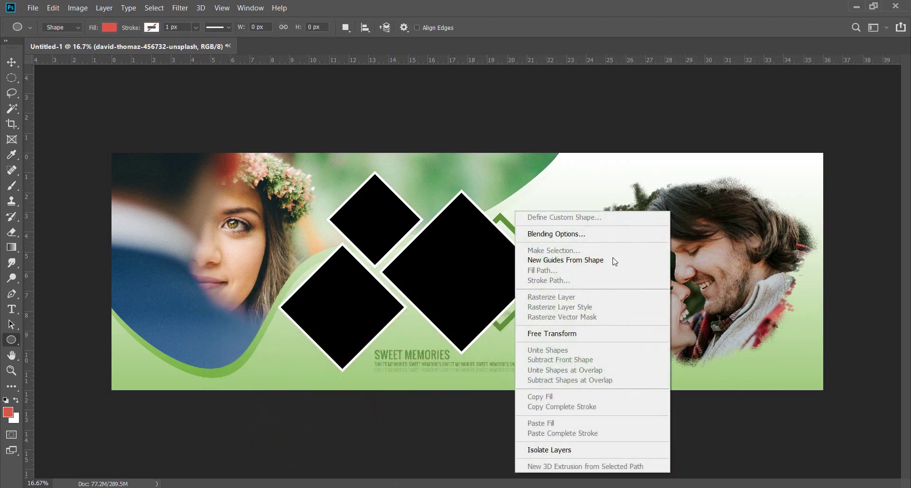
{"action": "left_click", "coordinate": [271, 37]}
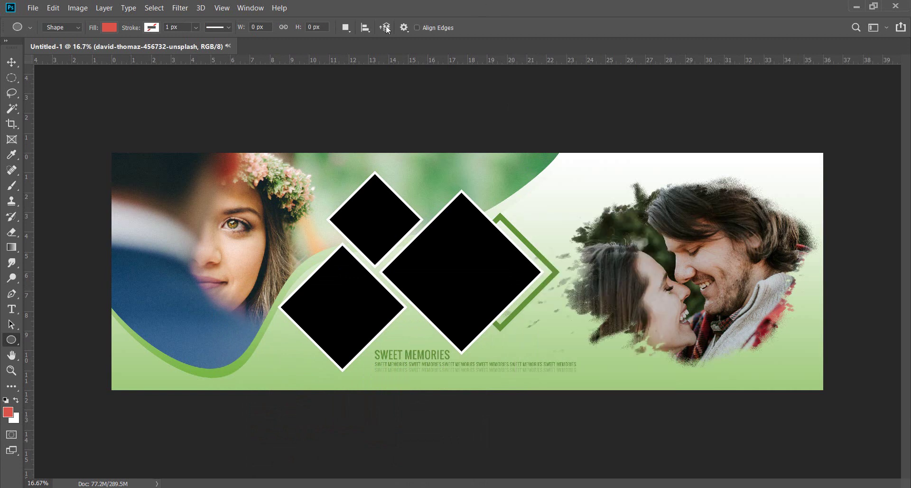
{"action": "right_click", "coordinate": [8, 339]}
{"action": "left_click", "coordinate": [67, 397]}
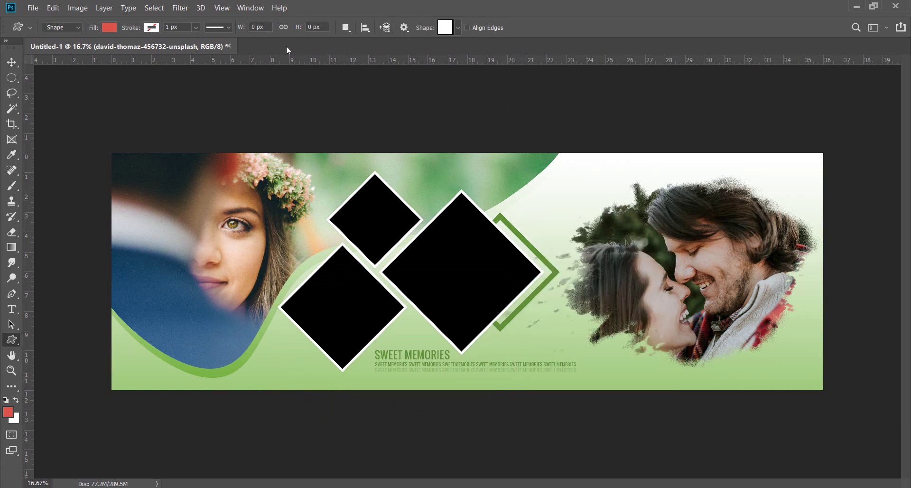
{"action": "left_click", "coordinate": [446, 27]}
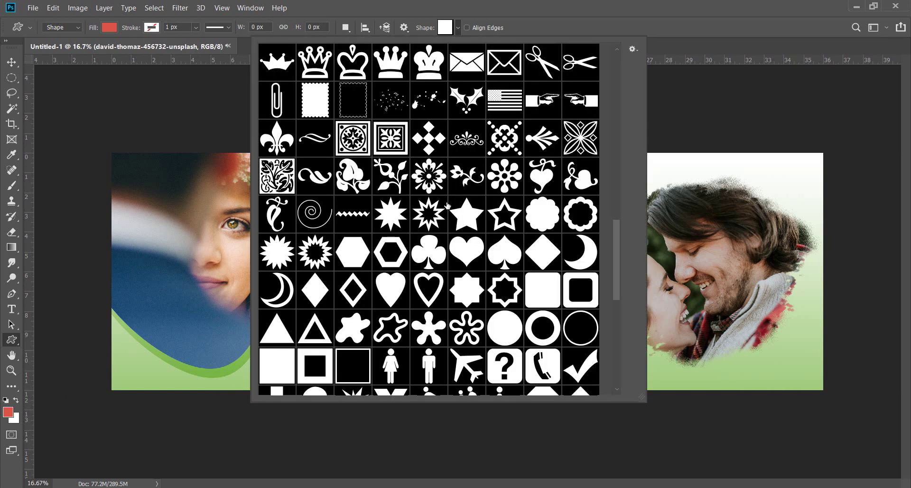
{"action": "left_click", "coordinate": [427, 178]}
{"action": "left_click", "coordinate": [624, 39]}
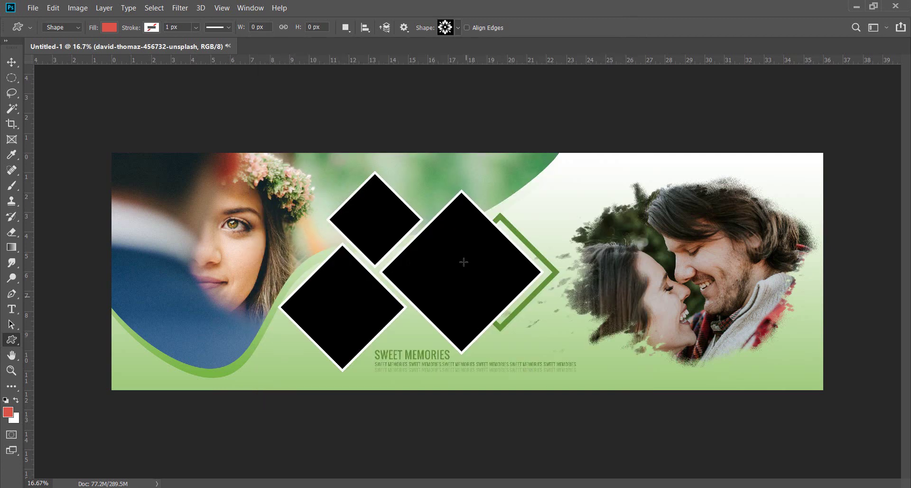
Draw a red flower and move it behind the lower-left black diamond.
{"action": "left_click_drag", "start_coordinate": [464, 262], "coordinate": [600, 394]}
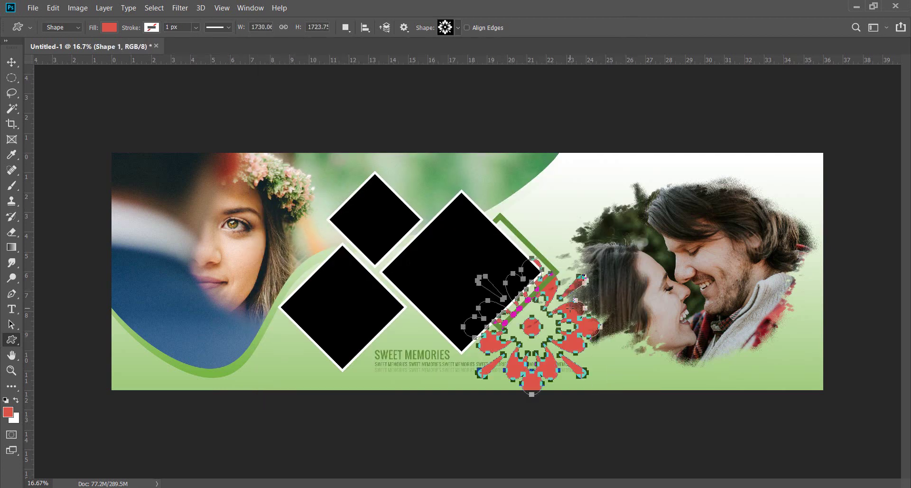
{"action": "key", "text": "v"}
{"action": "mouse_move", "coordinate": [571, 309]}
{"action": "left_mouse_down"}
{"action": "mouse_move", "coordinate": [538, 230]}
{"action": "mouse_move", "coordinate": [792, 361]}
{"action": "mouse_move", "coordinate": [104, 356]}
{"action": "mouse_move", "coordinate": [370, 260]}
{"action": "left_mouse_up"}
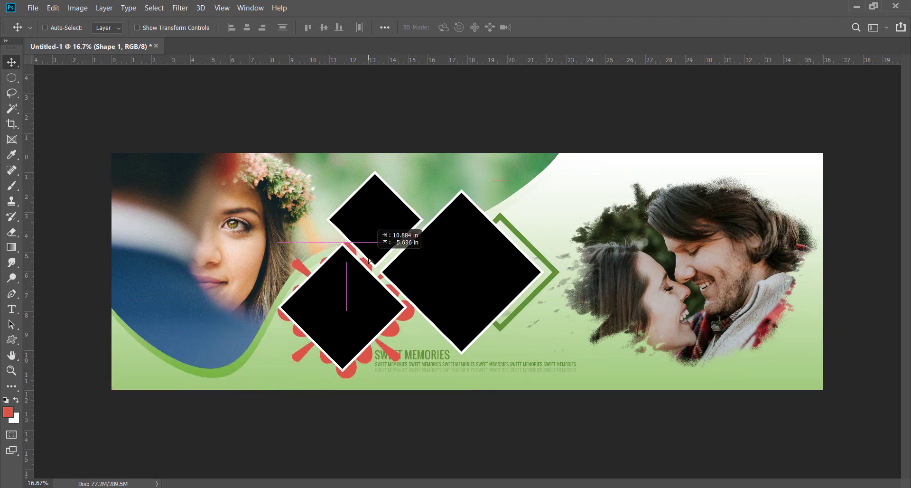
Tuck the red flower into the bottom-left corner, rotated about 30 degrees.
{"action": "left_click_drag", "start_coordinate": [370, 260], "coordinate": [145, 356]}
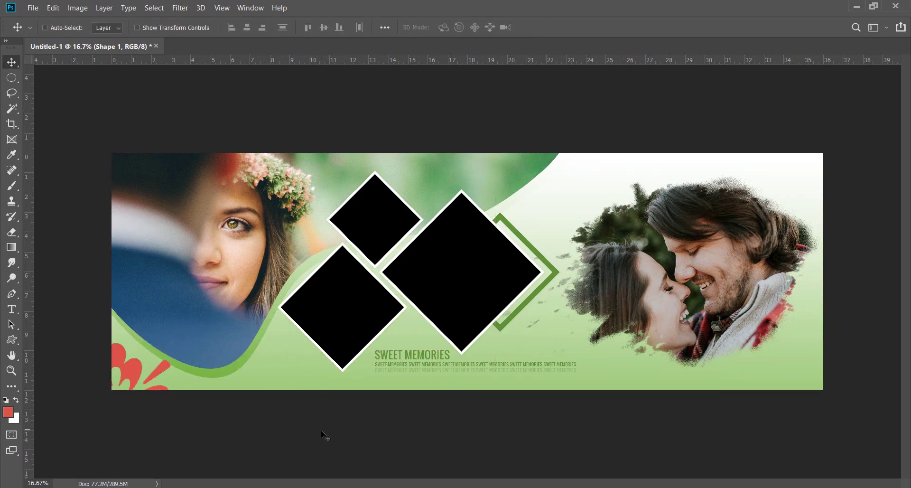
{"action": "key", "text": "ctrl"}
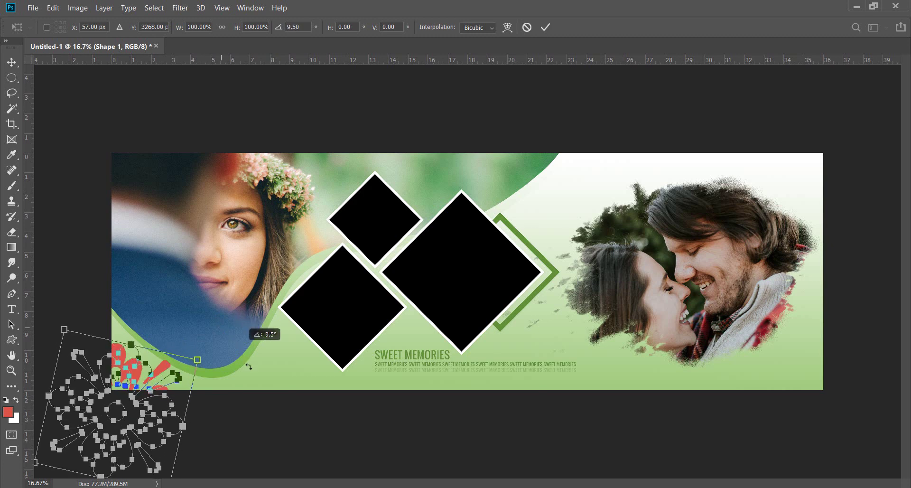
{"action": "left_click_drag", "start_coordinate": [216, 320], "coordinate": [256, 373]}
{"action": "left_click_drag", "start_coordinate": [146, 373], "coordinate": [122, 377]}
{"action": "key", "text": "Return"}
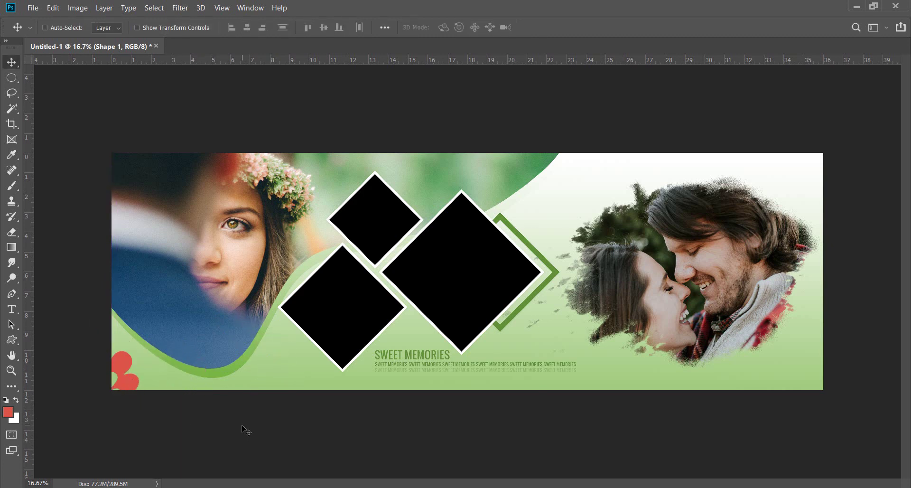
Copy the flower to the top-right corner and fill the copy light green.
{"action": "left_click_drag", "start_coordinate": [246, 429], "coordinate": [801, 200]}
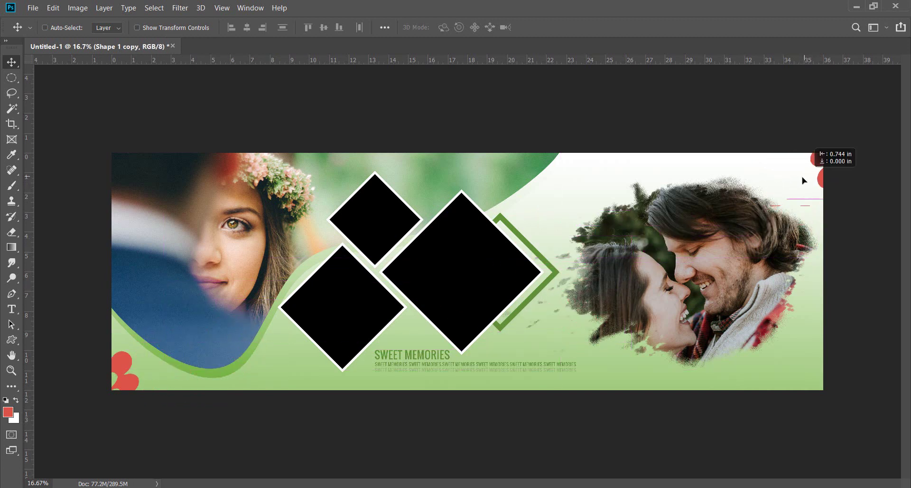
{"action": "left_click_drag", "start_coordinate": [802, 199], "coordinate": [805, 174]}
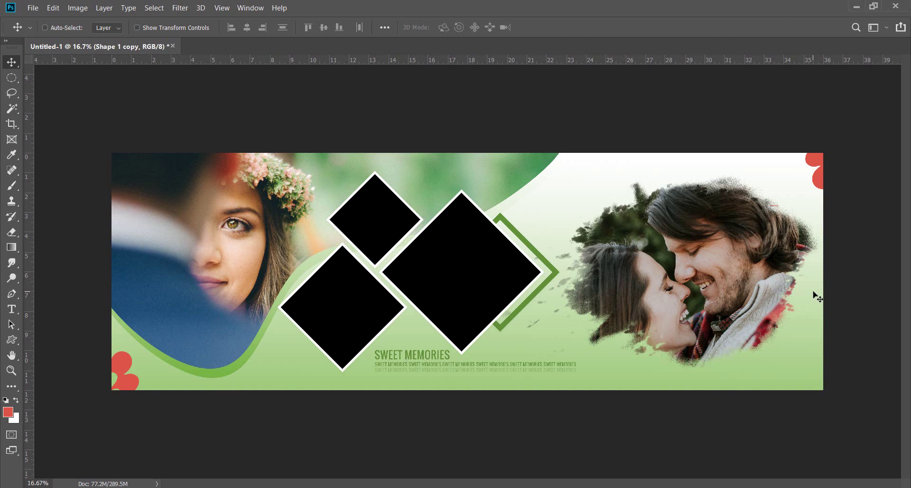
{"action": "key", "text": "u"}
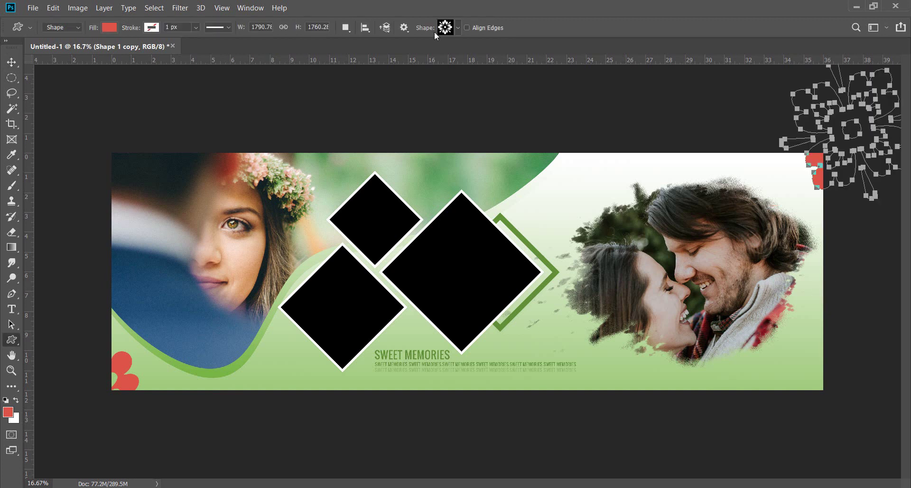
{"action": "left_click", "coordinate": [109, 27]}
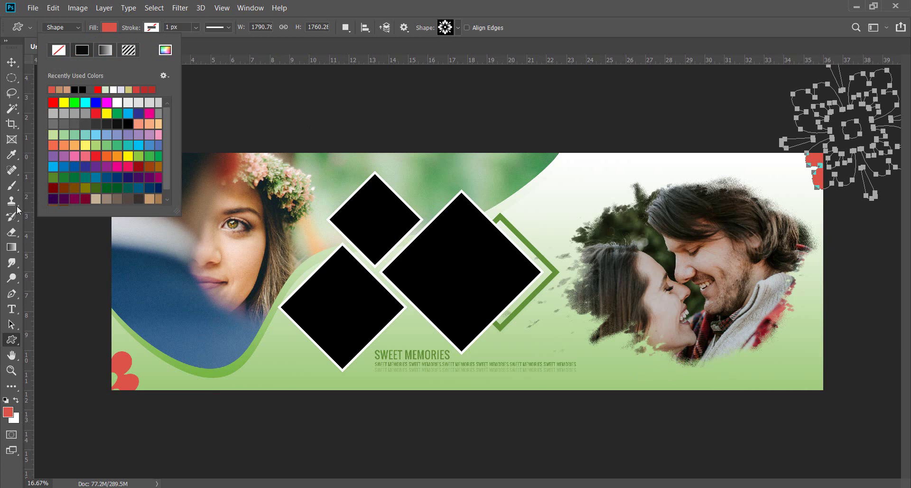
{"action": "left_click", "coordinate": [110, 28]}
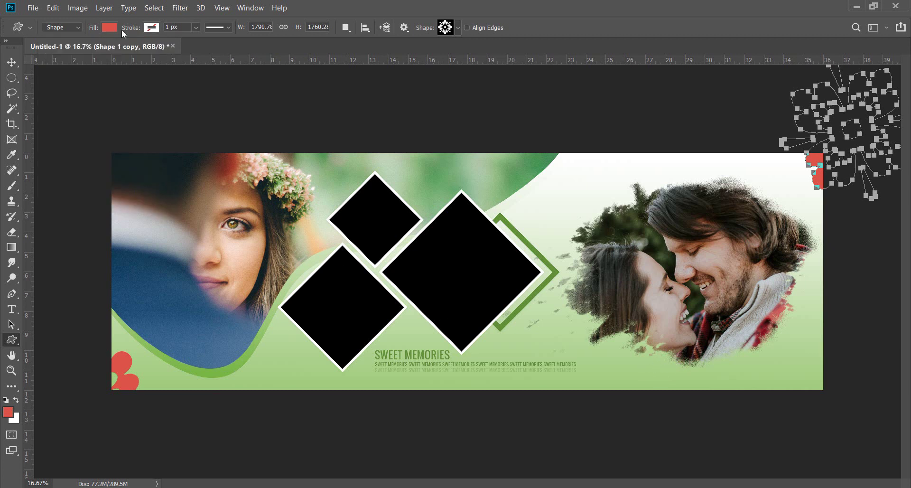
{"action": "left_click", "coordinate": [109, 28]}
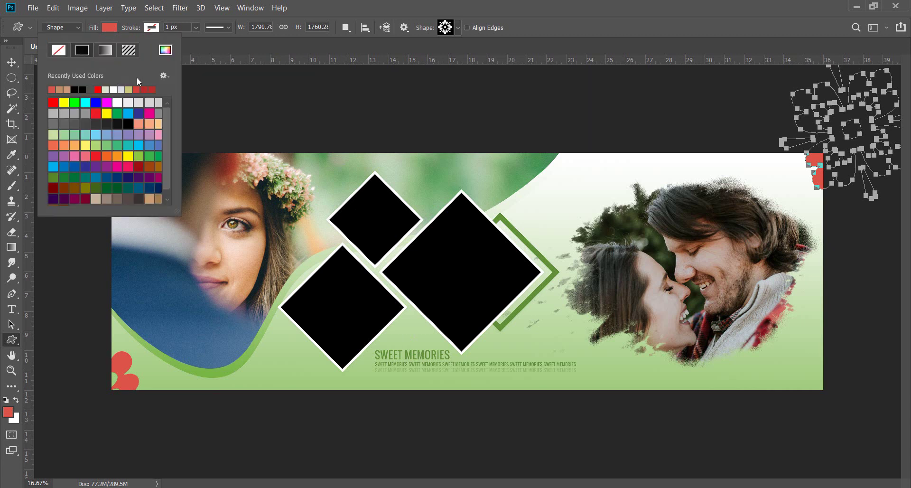
{"action": "left_click", "coordinate": [147, 156]}
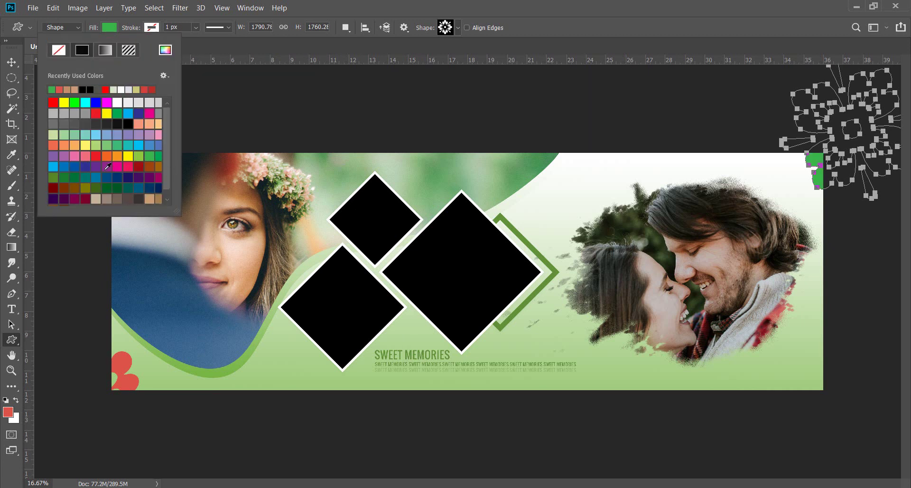
{"action": "left_click", "coordinate": [65, 176]}
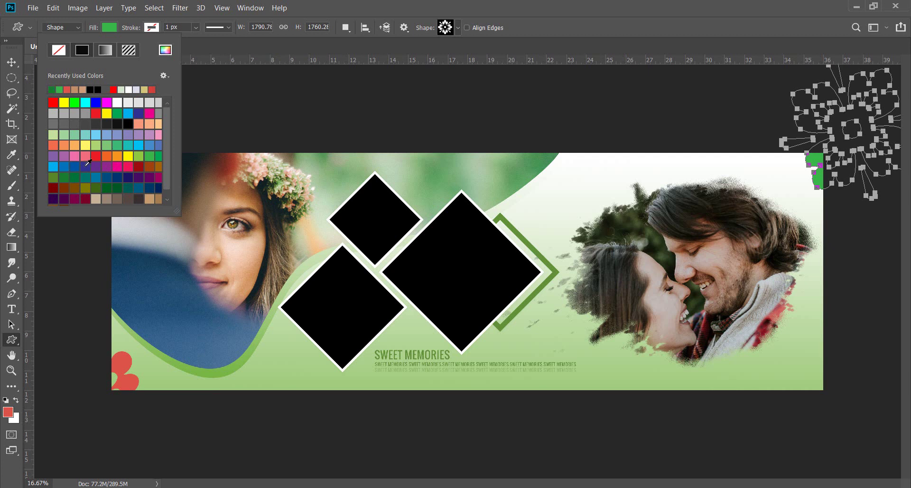
{"action": "left_click", "coordinate": [108, 146]}
{"action": "left_click", "coordinate": [12, 62]}
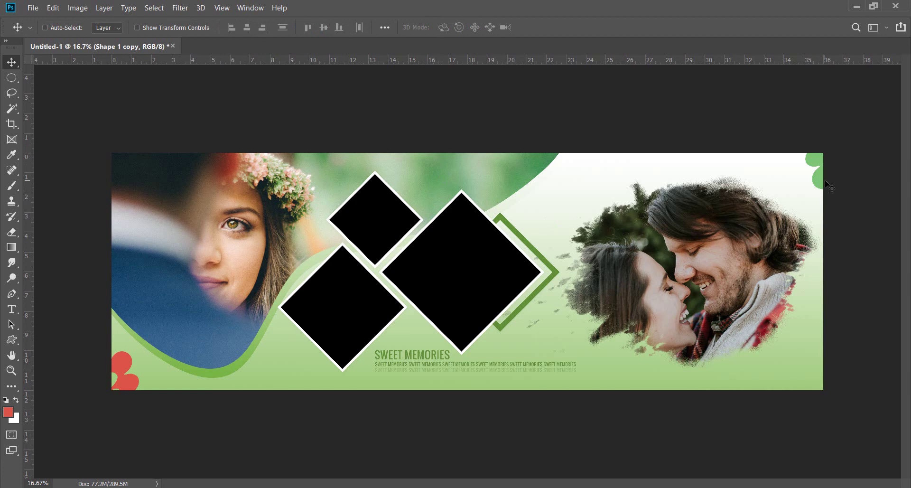
Copy the green chevron frame, scale it to about 69%, and tuck it behind the lower-left diamond.
{"action": "right_click", "coordinate": [383, 290]}
{"action": "left_click", "coordinate": [408, 299]}
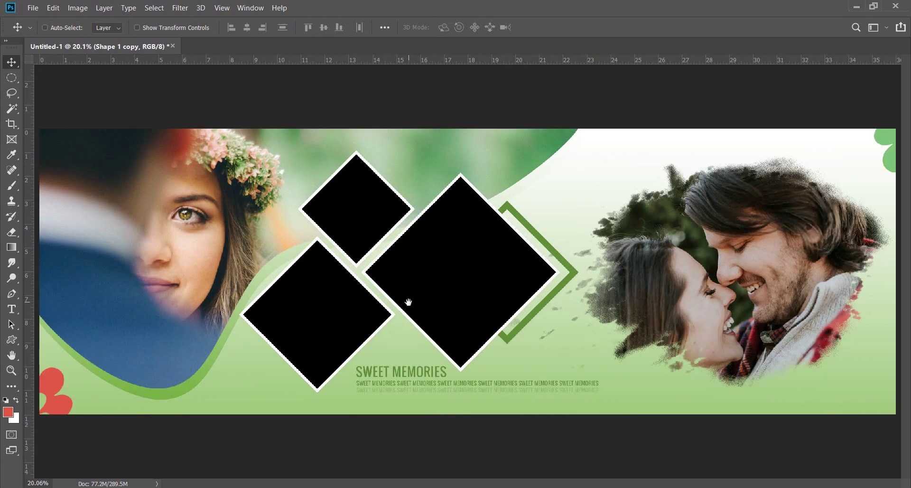
{"action": "left_click", "coordinate": [437, 282], "text": "ctrl+alt"}
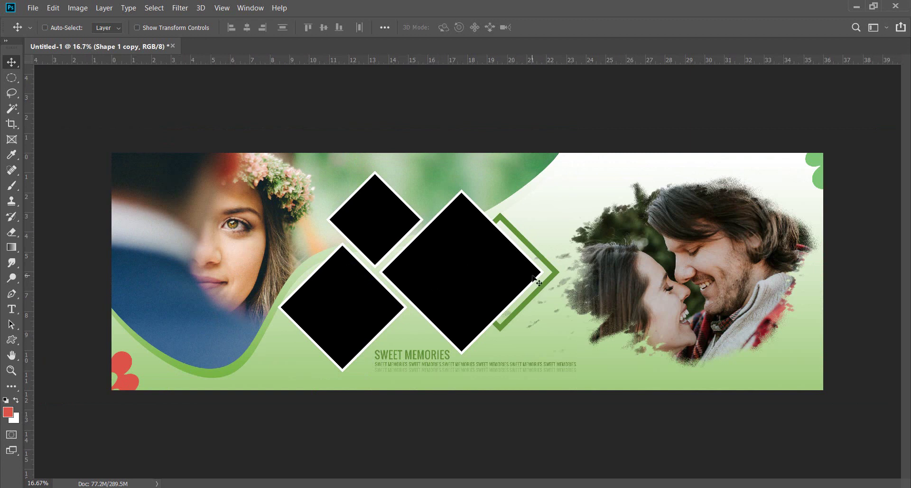
{"action": "right_click", "coordinate": [564, 280]}
{"action": "left_click", "coordinate": [564, 280]}
{"action": "left_click_drag", "start_coordinate": [560, 265], "coordinate": [395, 319]}
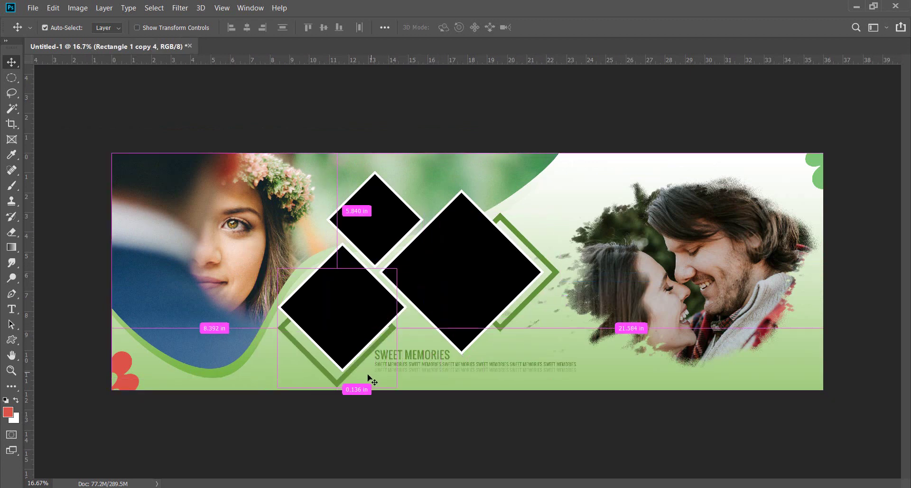
{"action": "key", "text": "ctrl+t"}
{"action": "mouse_move", "coordinate": [277, 268]}
{"action": "left_mouse_down"}
{"action": "mouse_move", "coordinate": [307, 327]}
{"action": "mouse_move", "coordinate": [327, 318]}
{"action": "left_mouse_up"}
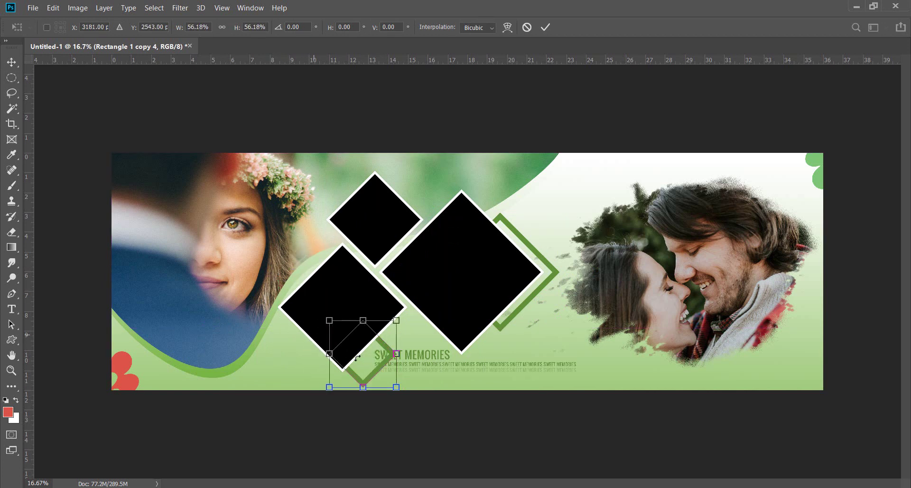
{"action": "key", "text": "Return"}
{"action": "left_click_drag", "start_coordinate": [368, 361], "coordinate": [352, 355]}
Copy the small chevron frame behind the top small diamond.
{"action": "left_click_drag", "start_coordinate": [370, 319], "coordinate": [393, 209], "text": "alt"}
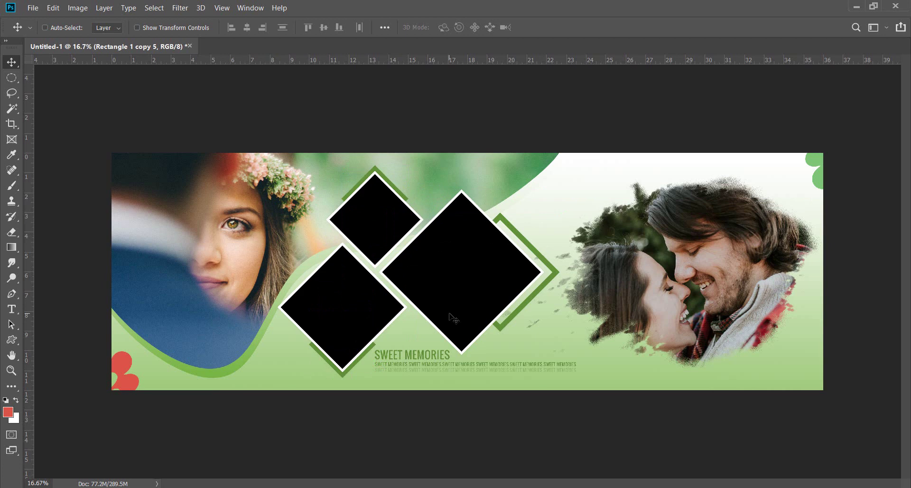
{"action": "right_click", "coordinate": [483, 289]}
{"action": "left_click", "coordinate": [498, 298]}
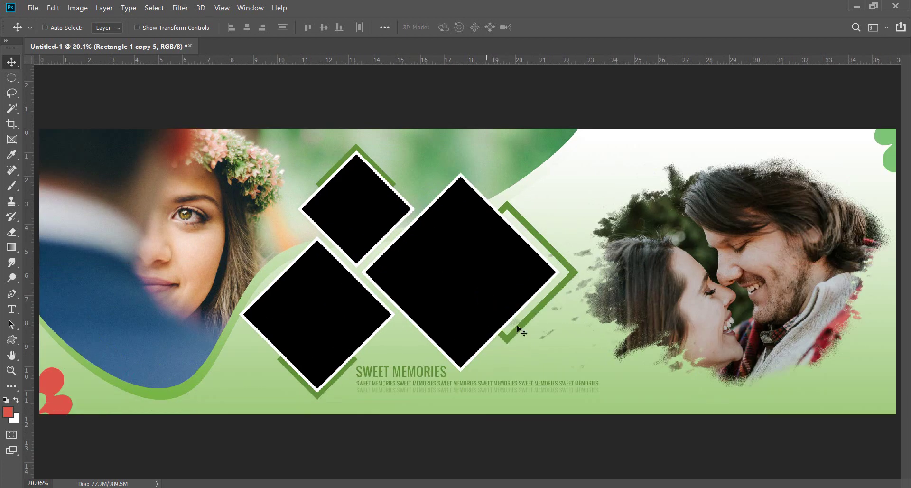
Recolour the Sweet memories text layer coral red, sampled from the bottom-left corner flower.
{"action": "right_click", "coordinate": [429, 373]}
{"action": "left_click", "coordinate": [446, 384]}
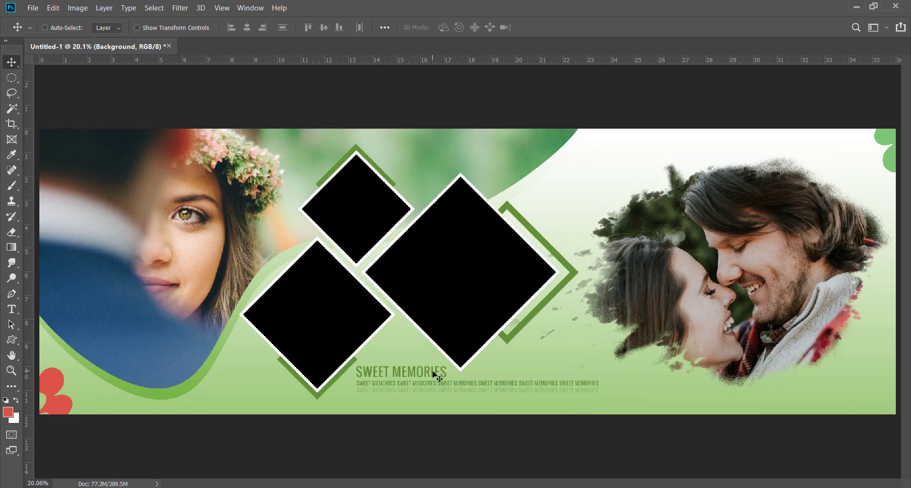
{"action": "right_click", "coordinate": [435, 373]}
{"action": "left_click", "coordinate": [445, 377]}
{"action": "key", "text": "t"}
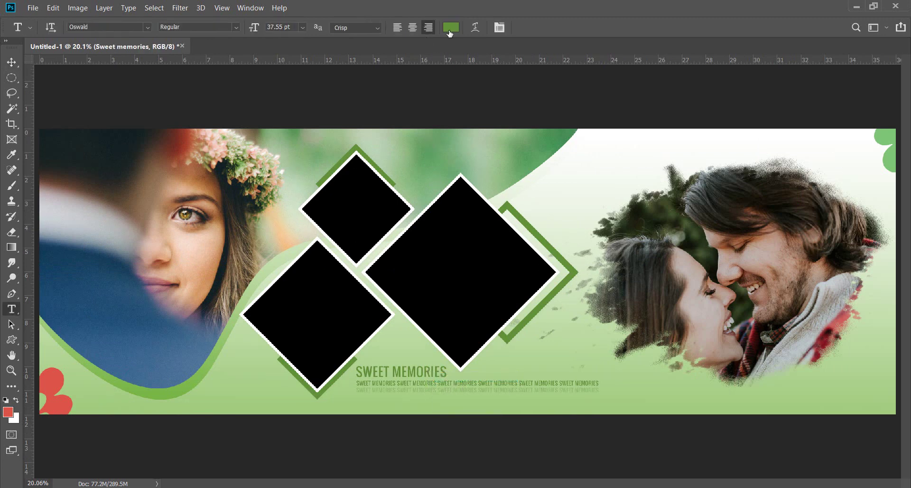
{"action": "left_click", "coordinate": [451, 27]}
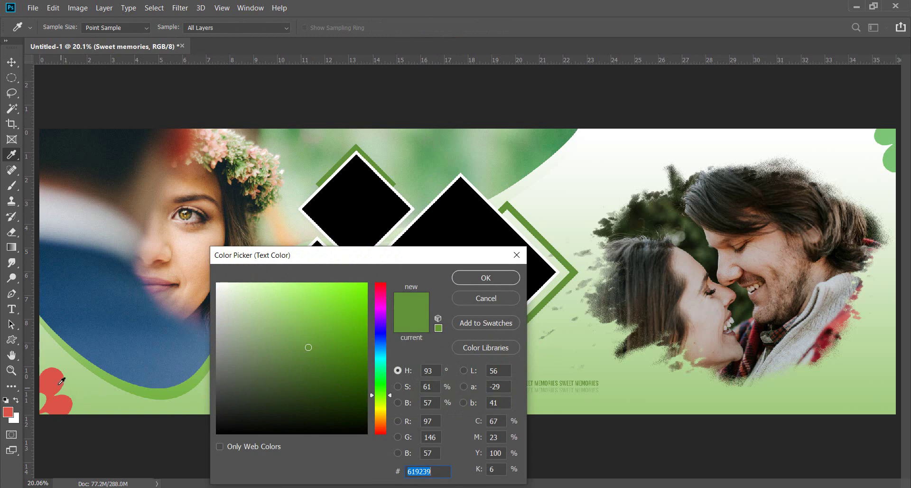
{"action": "left_click", "coordinate": [50, 375]}
{"action": "left_click", "coordinate": [476, 282]}
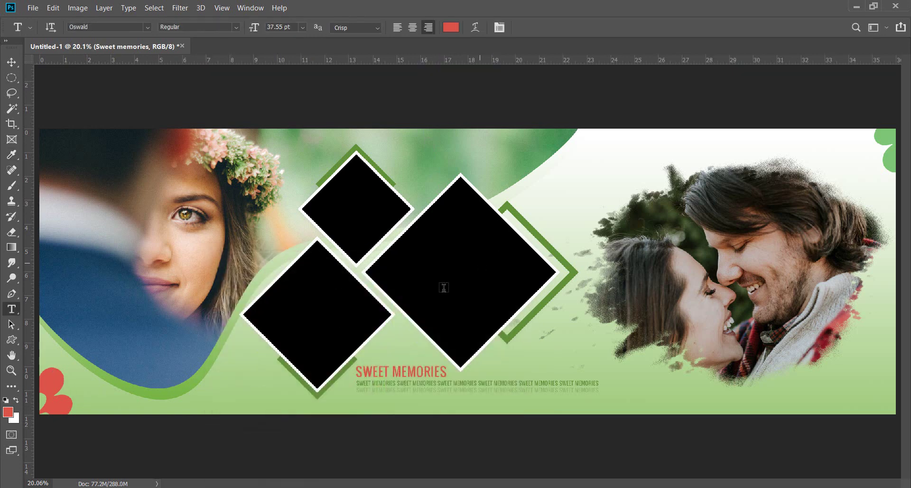
{"action": "left_click", "coordinate": [18, 65]}
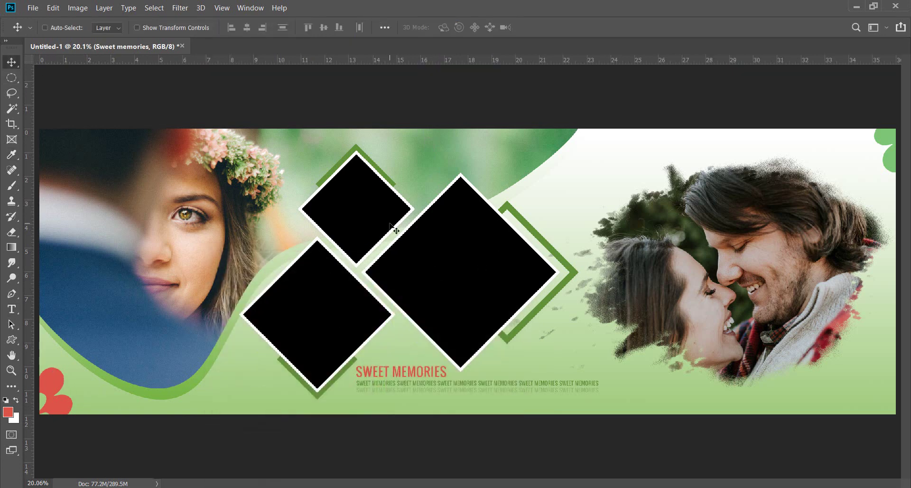